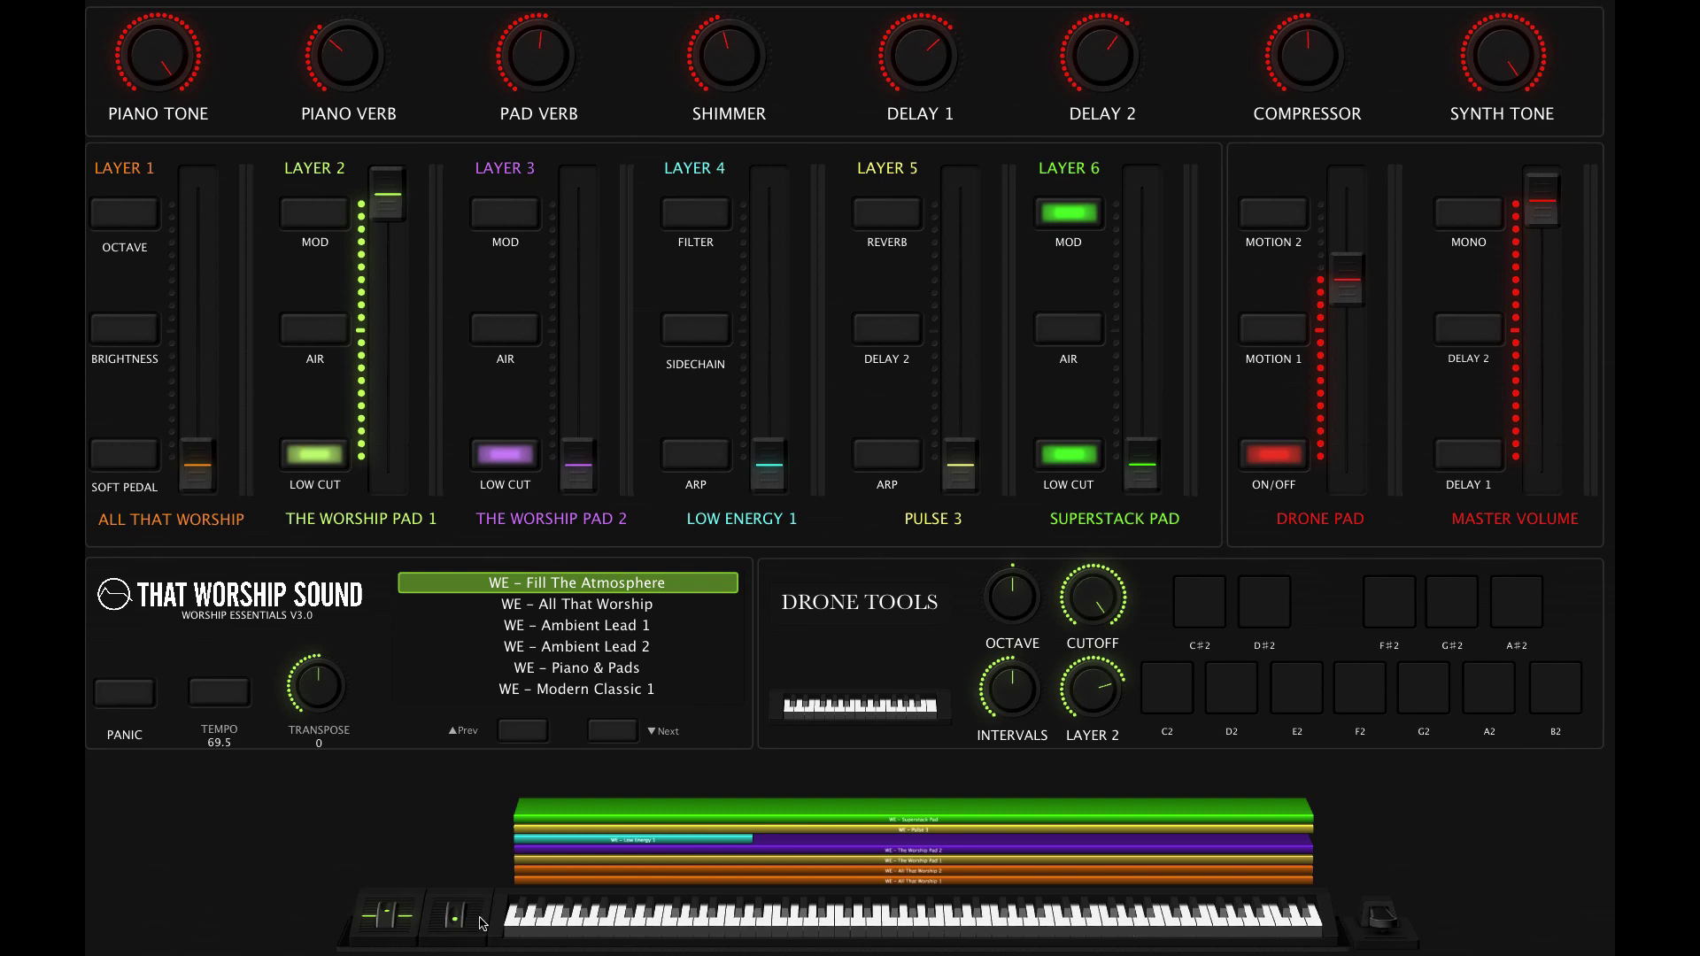
Check the patch Transpose knob and leave it at 0
mouse_move(327, 686)
mouse_down()
mouse_move(319, 665)
mouse_move(316, 709)
mouse_up()
Trigger and stop the C2 drone, then switch the Drone Pad off and back on
click(1158, 701)
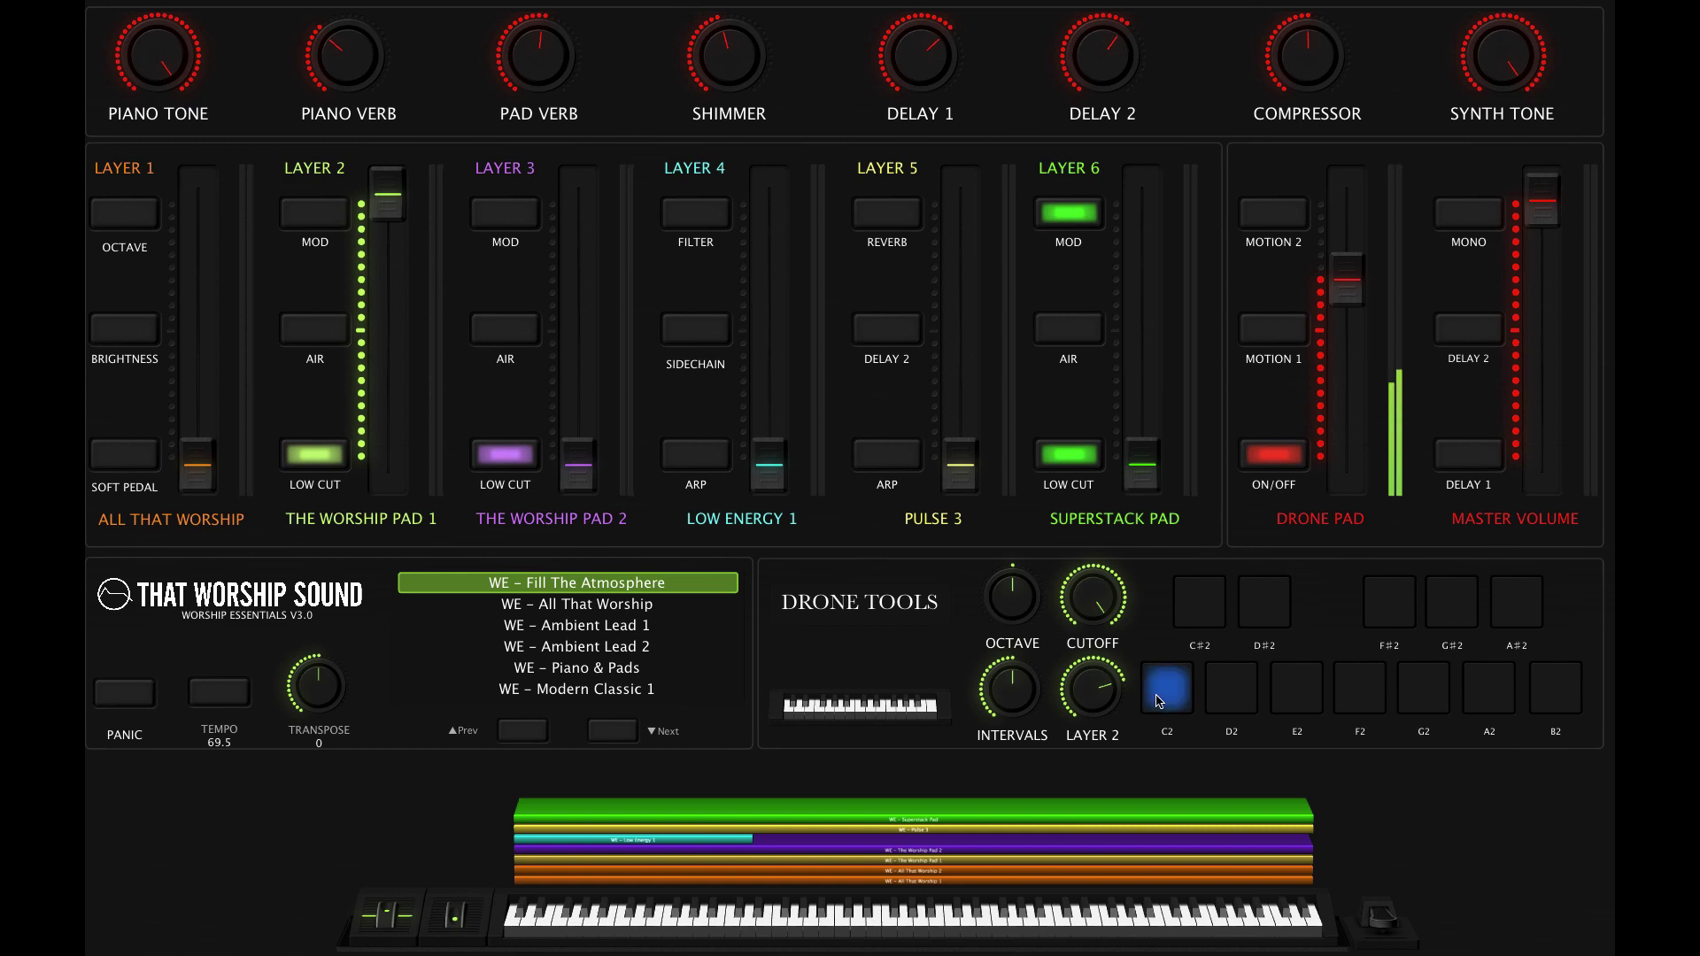
click(1158, 702)
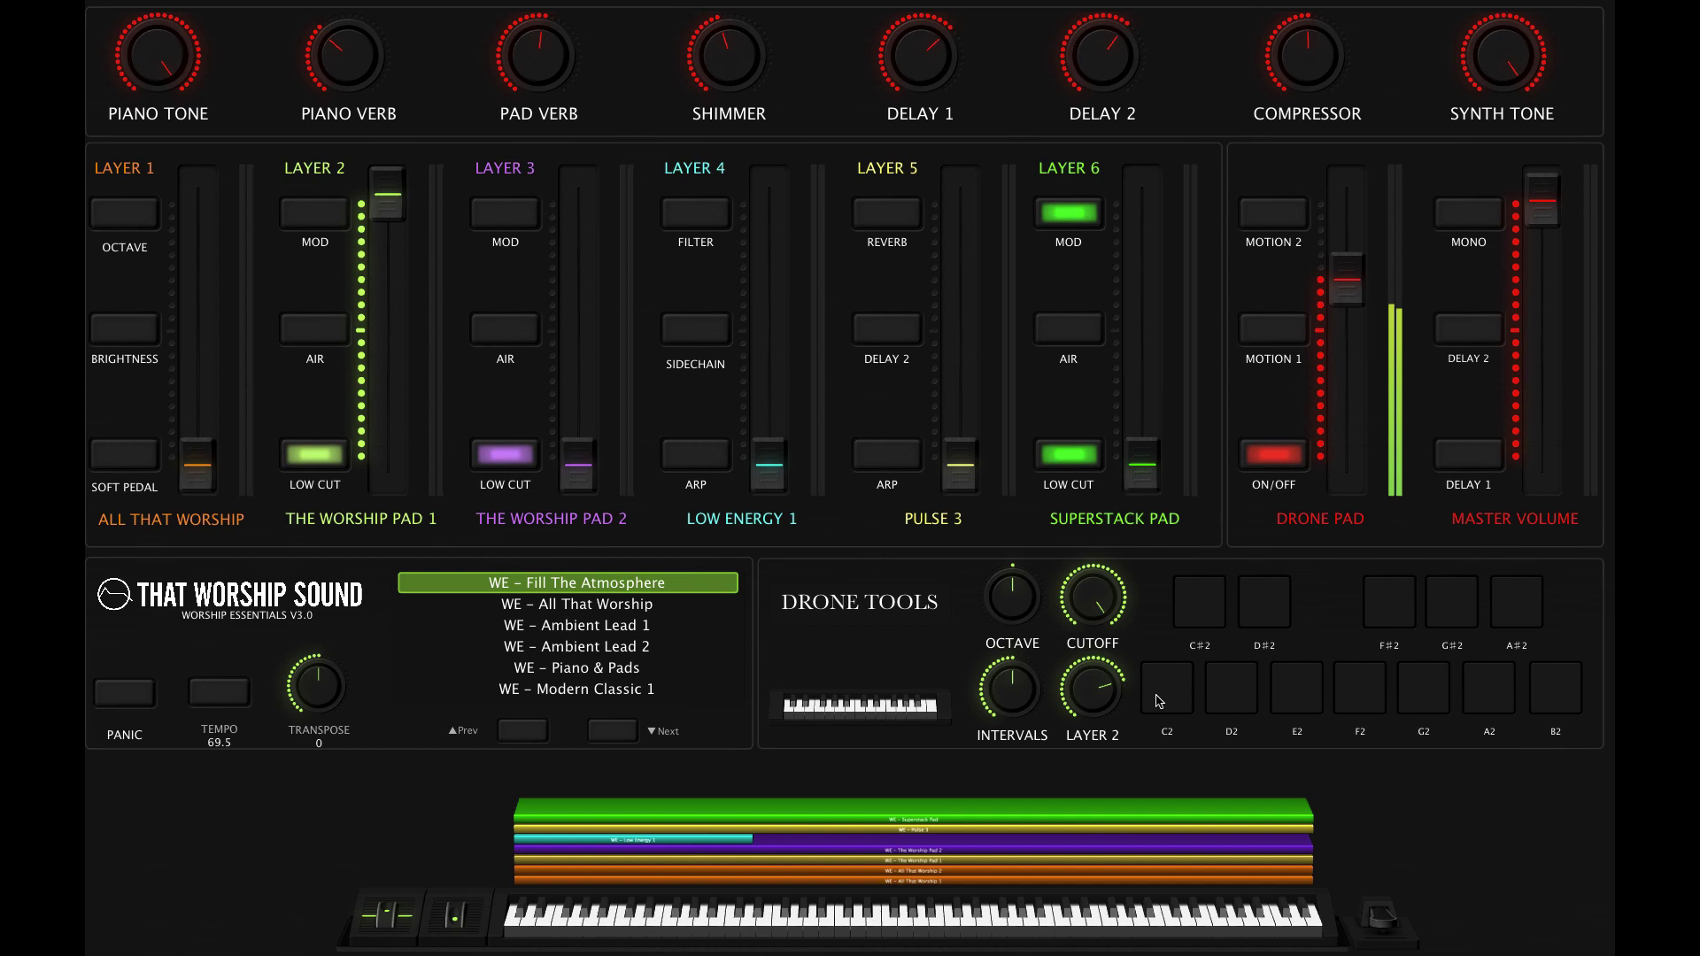
click(1161, 701)
click(1244, 462)
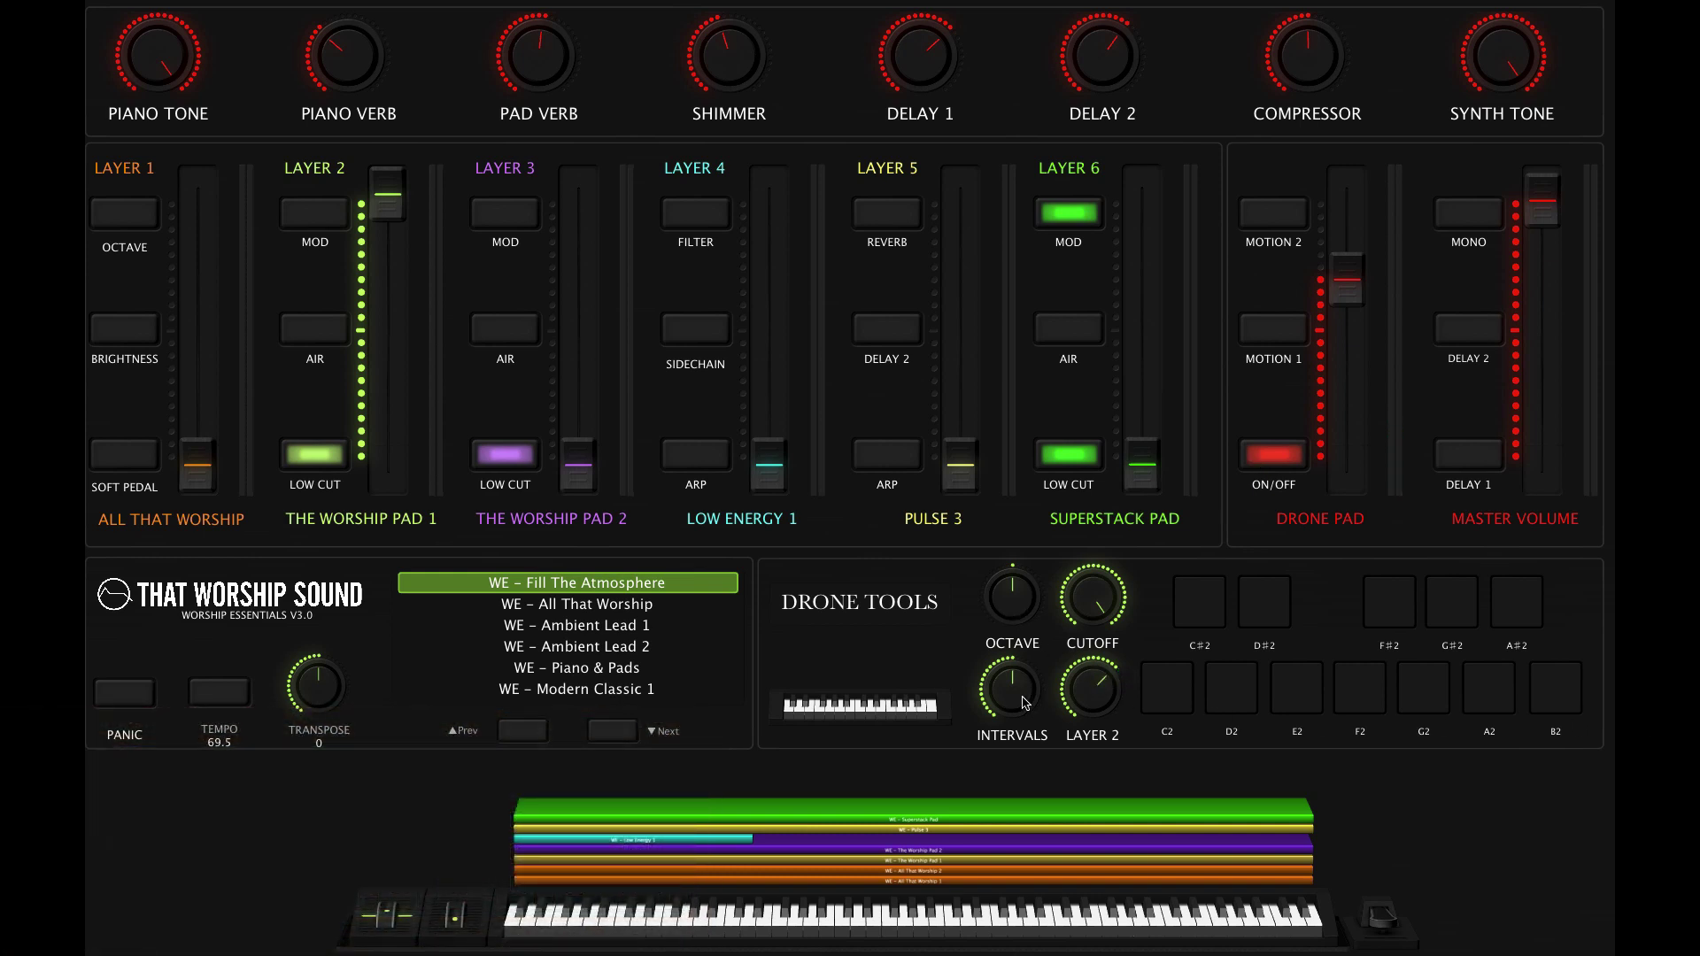
Widen the drone intervals, try a higher octave and reset it, then turn intervals fully down
drag(1027, 702, 1014, 779)
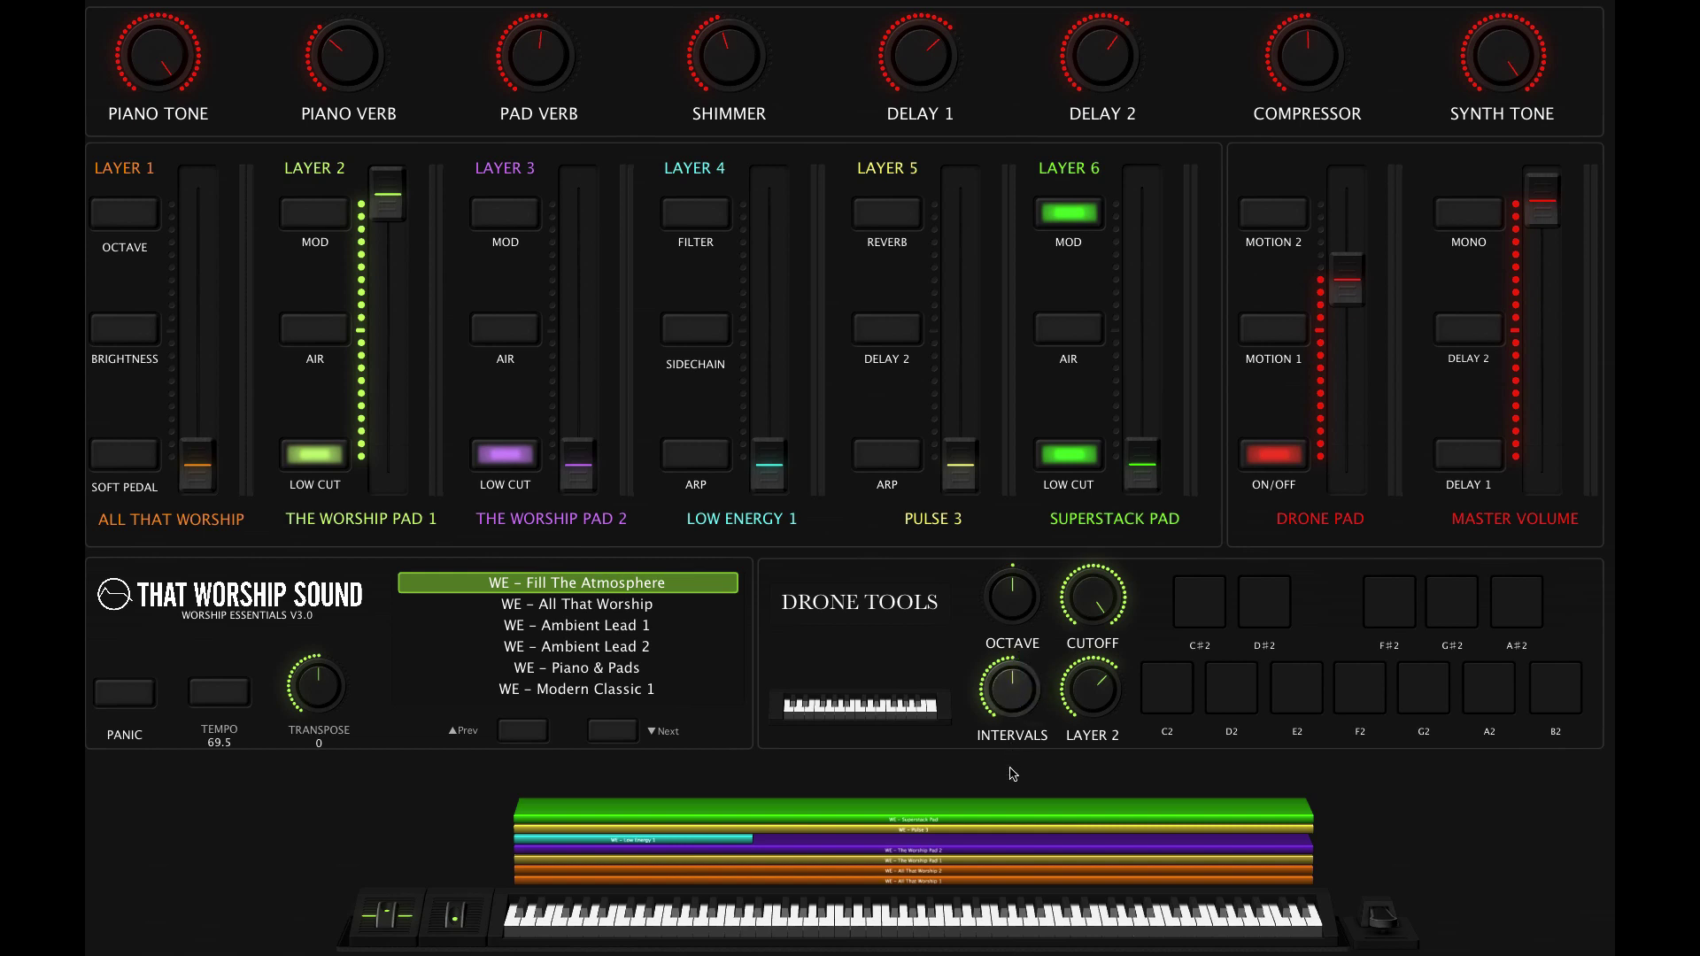
click(1170, 677)
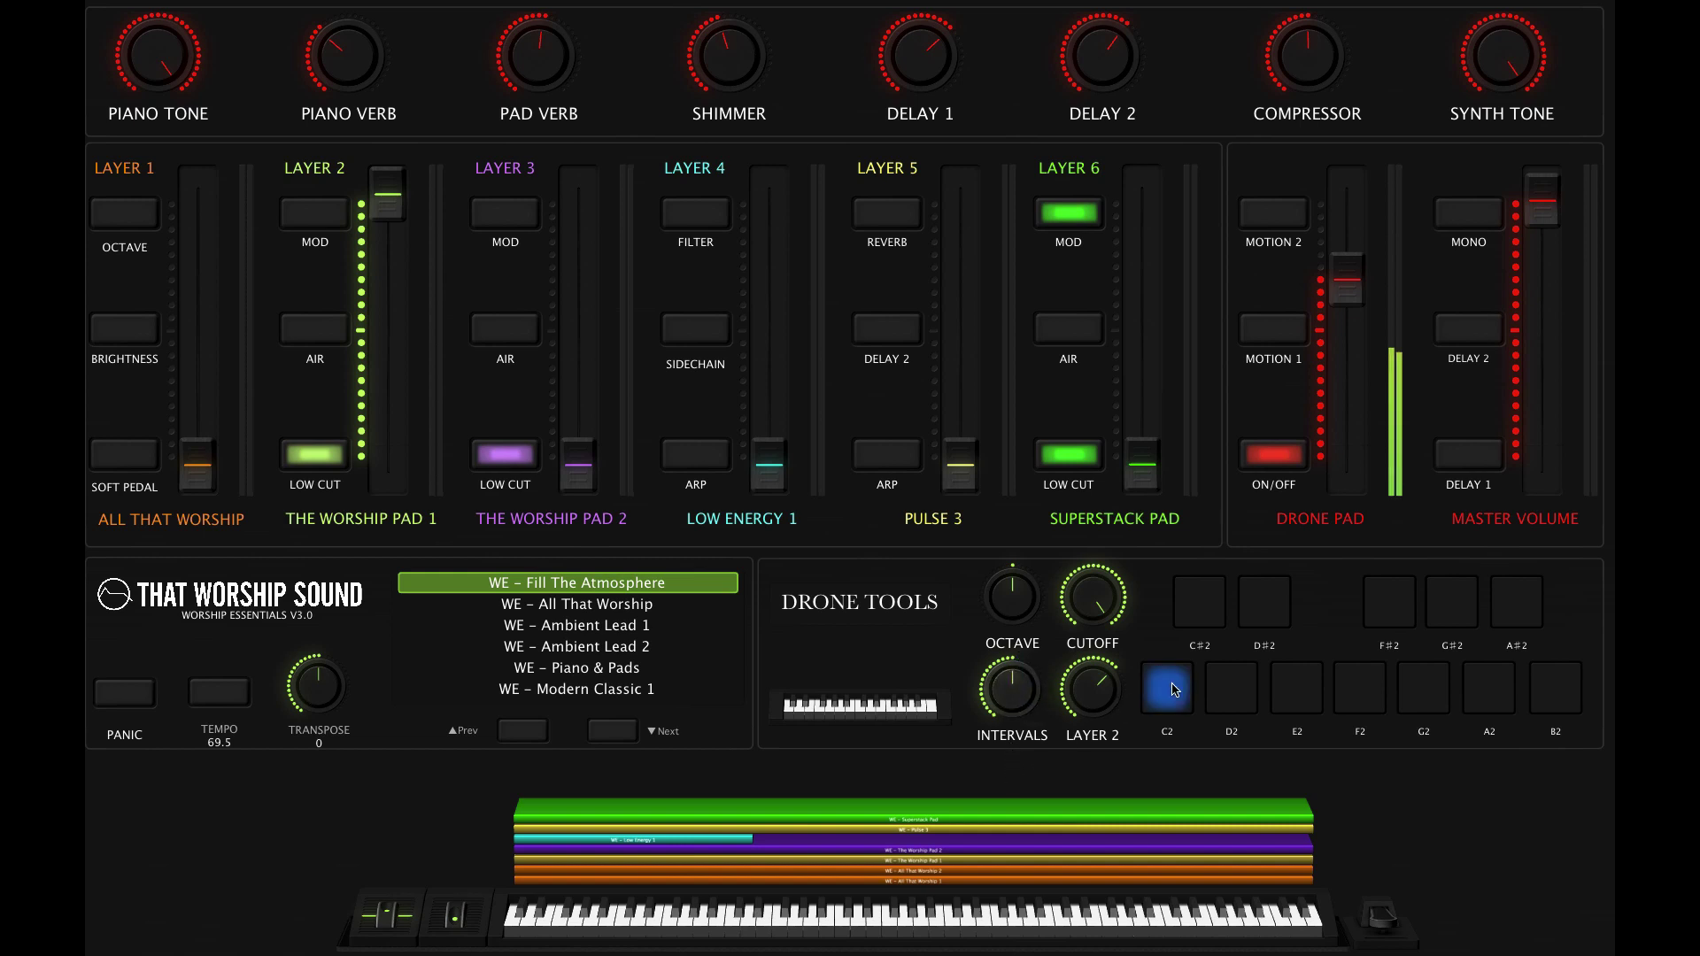
drag(1008, 609, 1009, 542)
click(1175, 689)
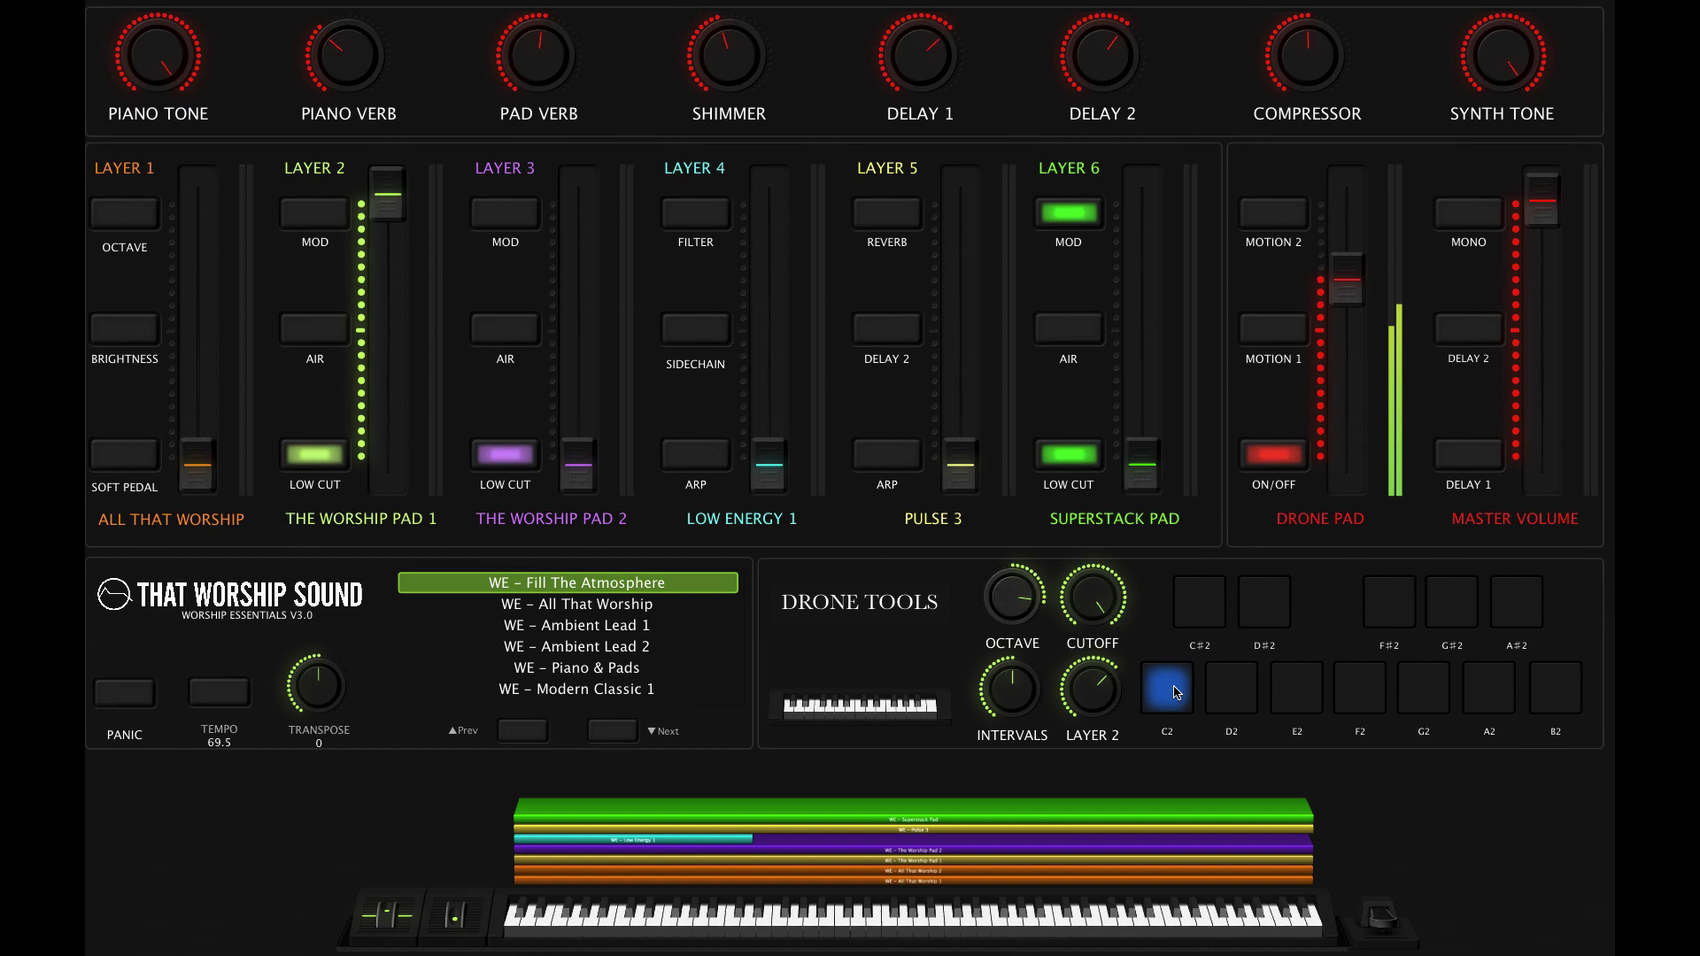
drag(1010, 600, 1012, 671)
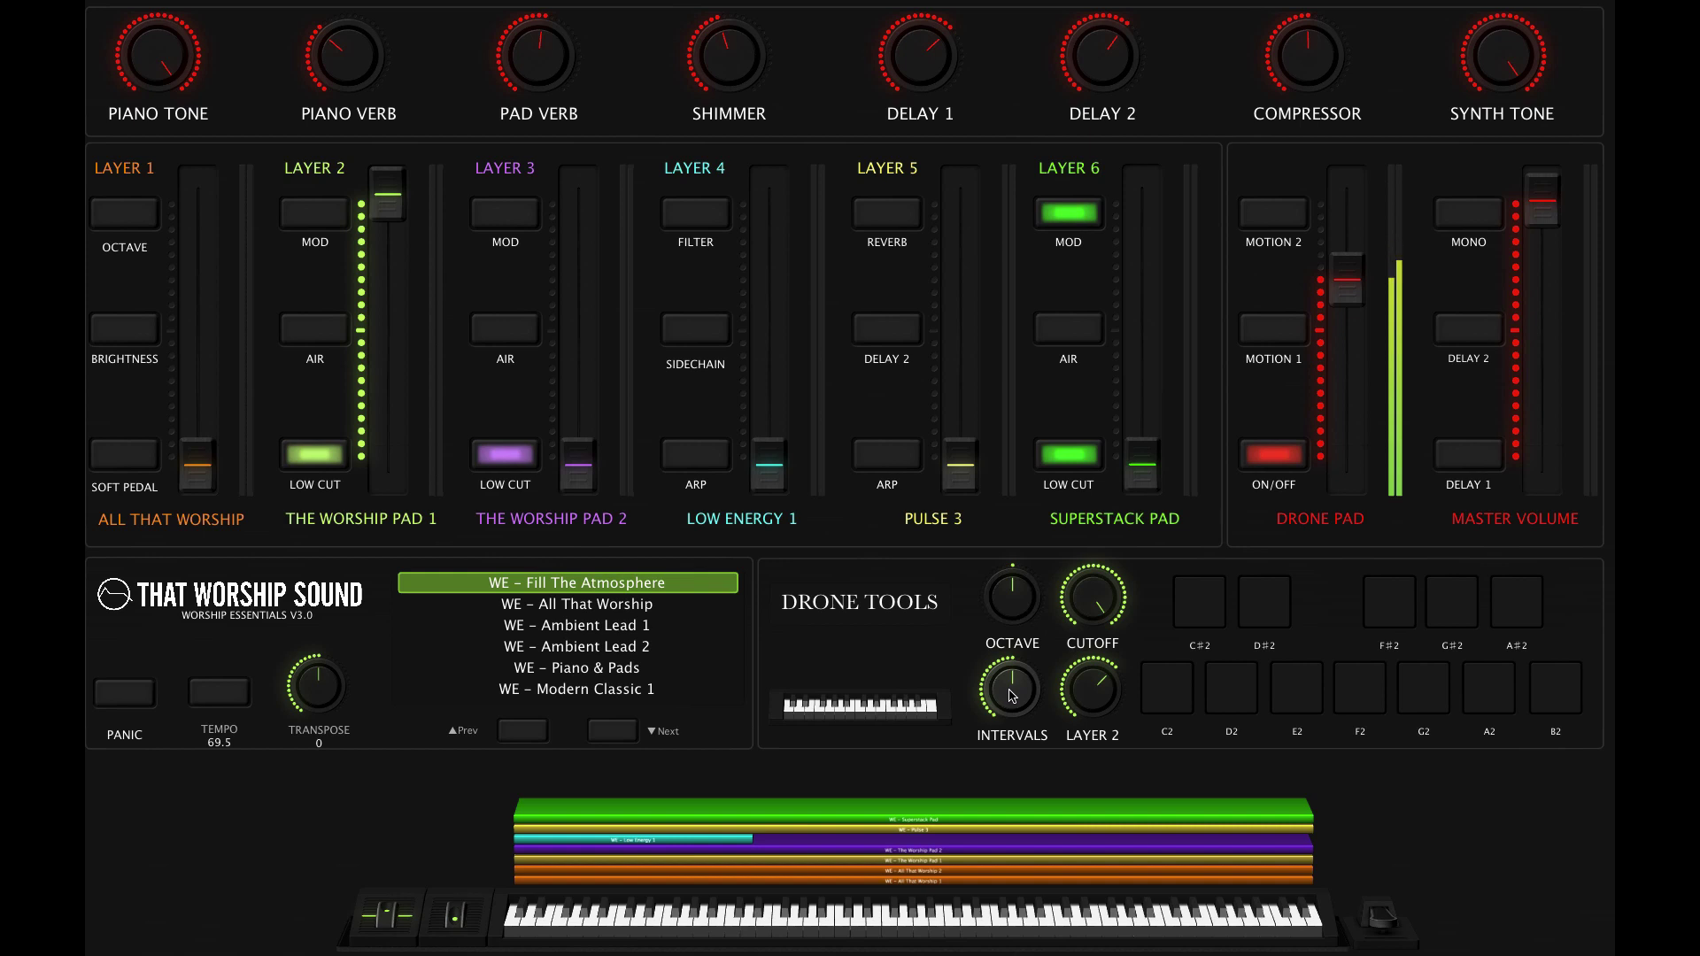
drag(1012, 696, 1034, 865)
With the C2 drone playing, raise intervals slightly, lower the cutoff, and adjust Layer 2
click(1179, 696)
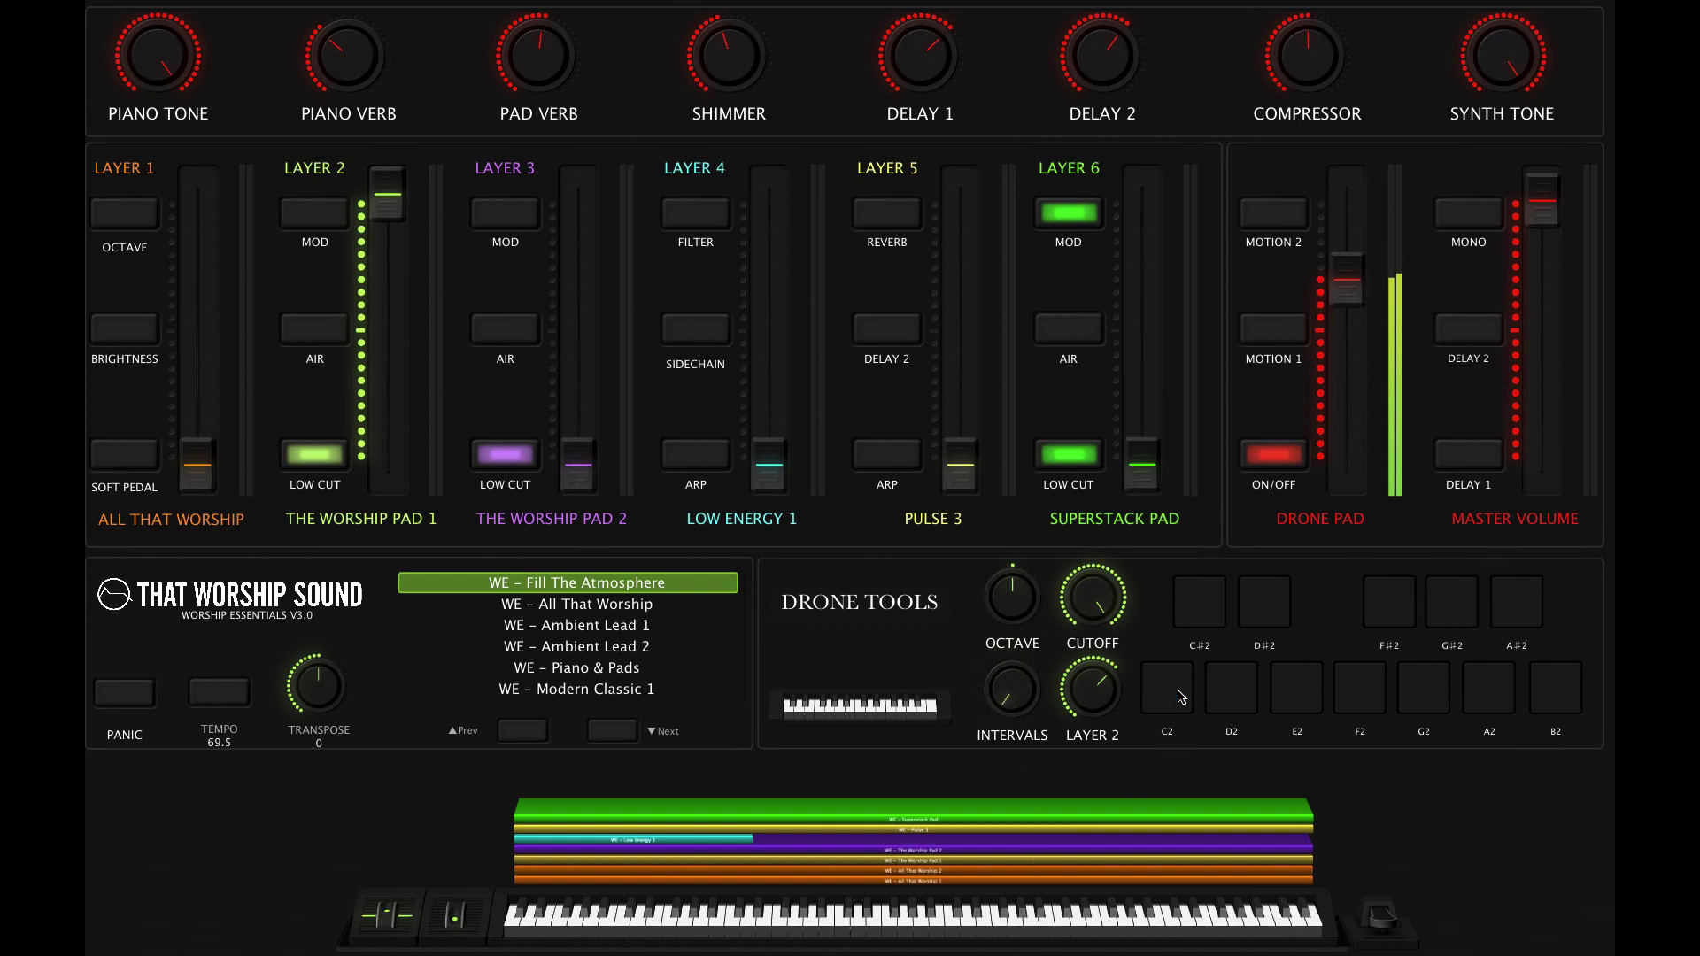
drag(1020, 696, 1026, 621)
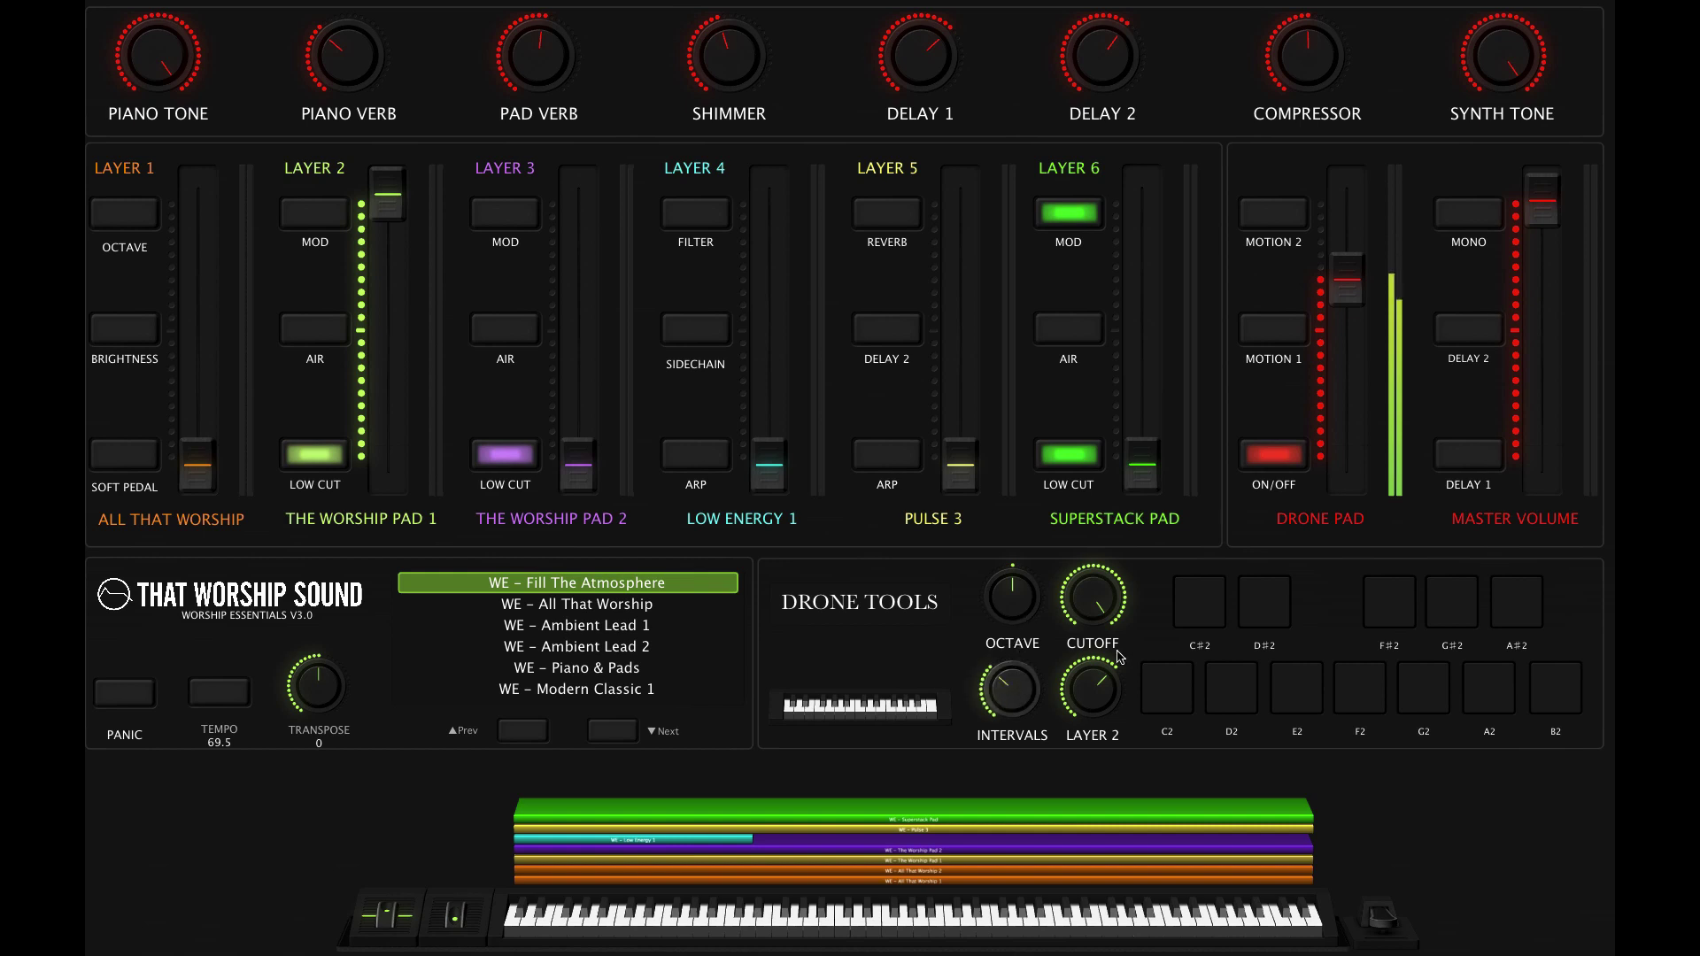
click(1185, 705)
mouse_move(1093, 610)
mouse_down()
mouse_move(1084, 700)
mouse_move(1101, 581)
mouse_up()
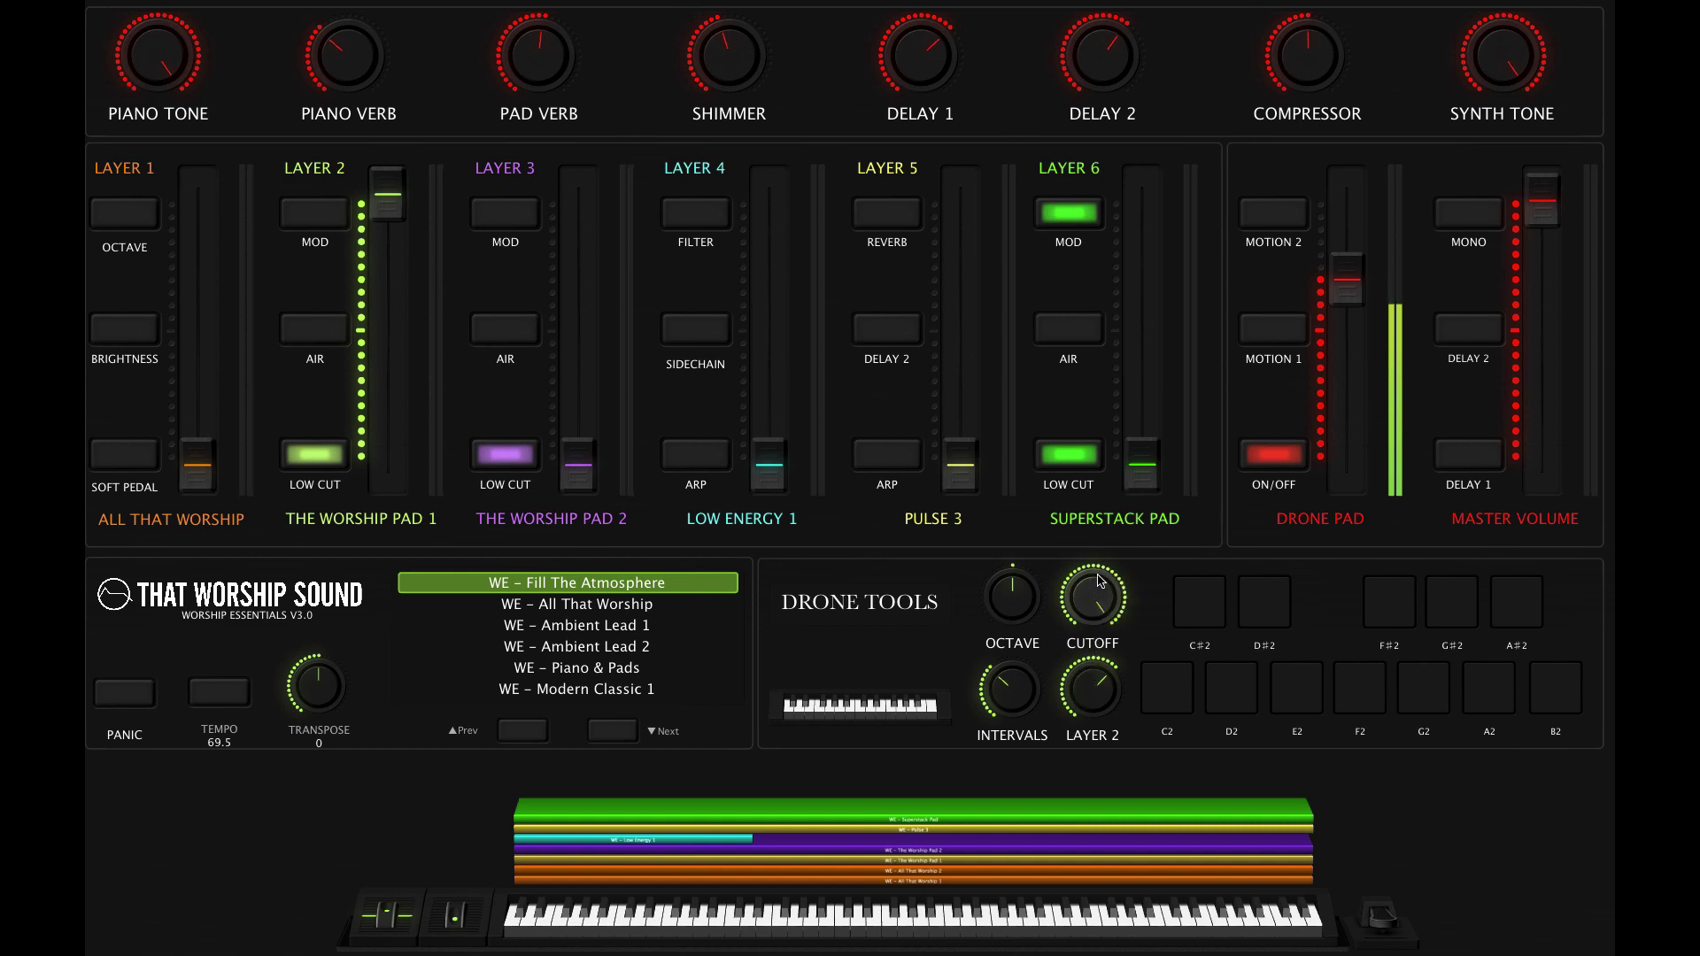
ctrl+click(1093, 703)
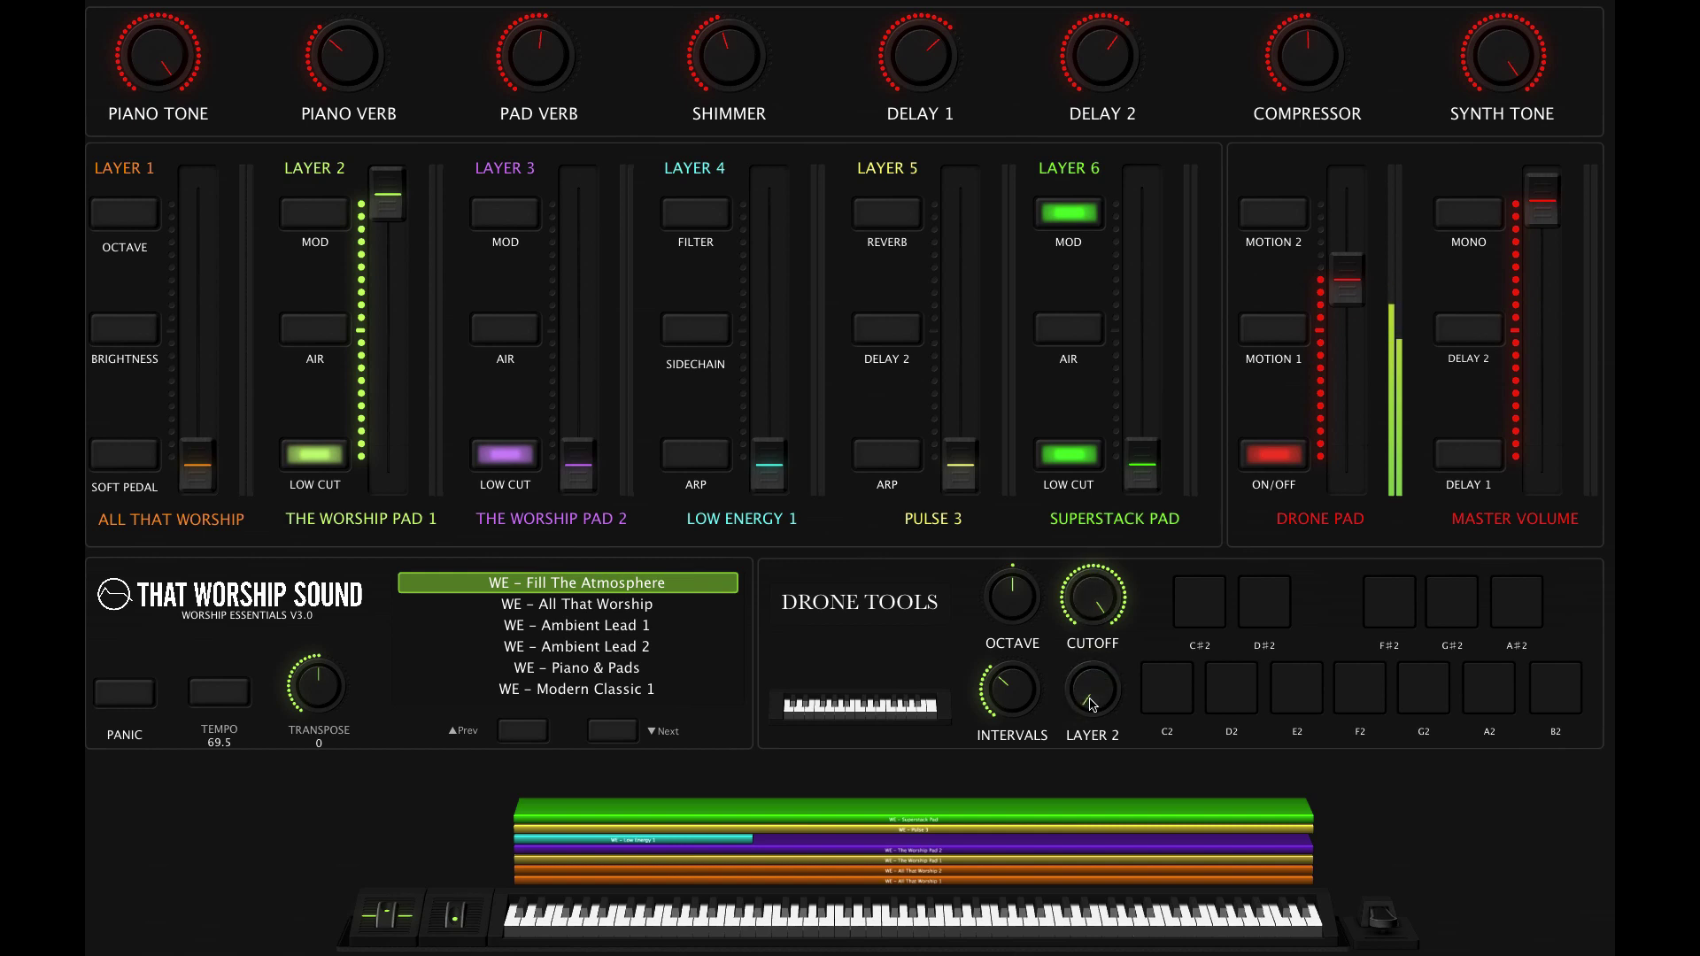
drag(1091, 704, 1107, 639)
Switch the Drone Pad off and on, then try Motion 1 and Motion 2
click(1289, 465)
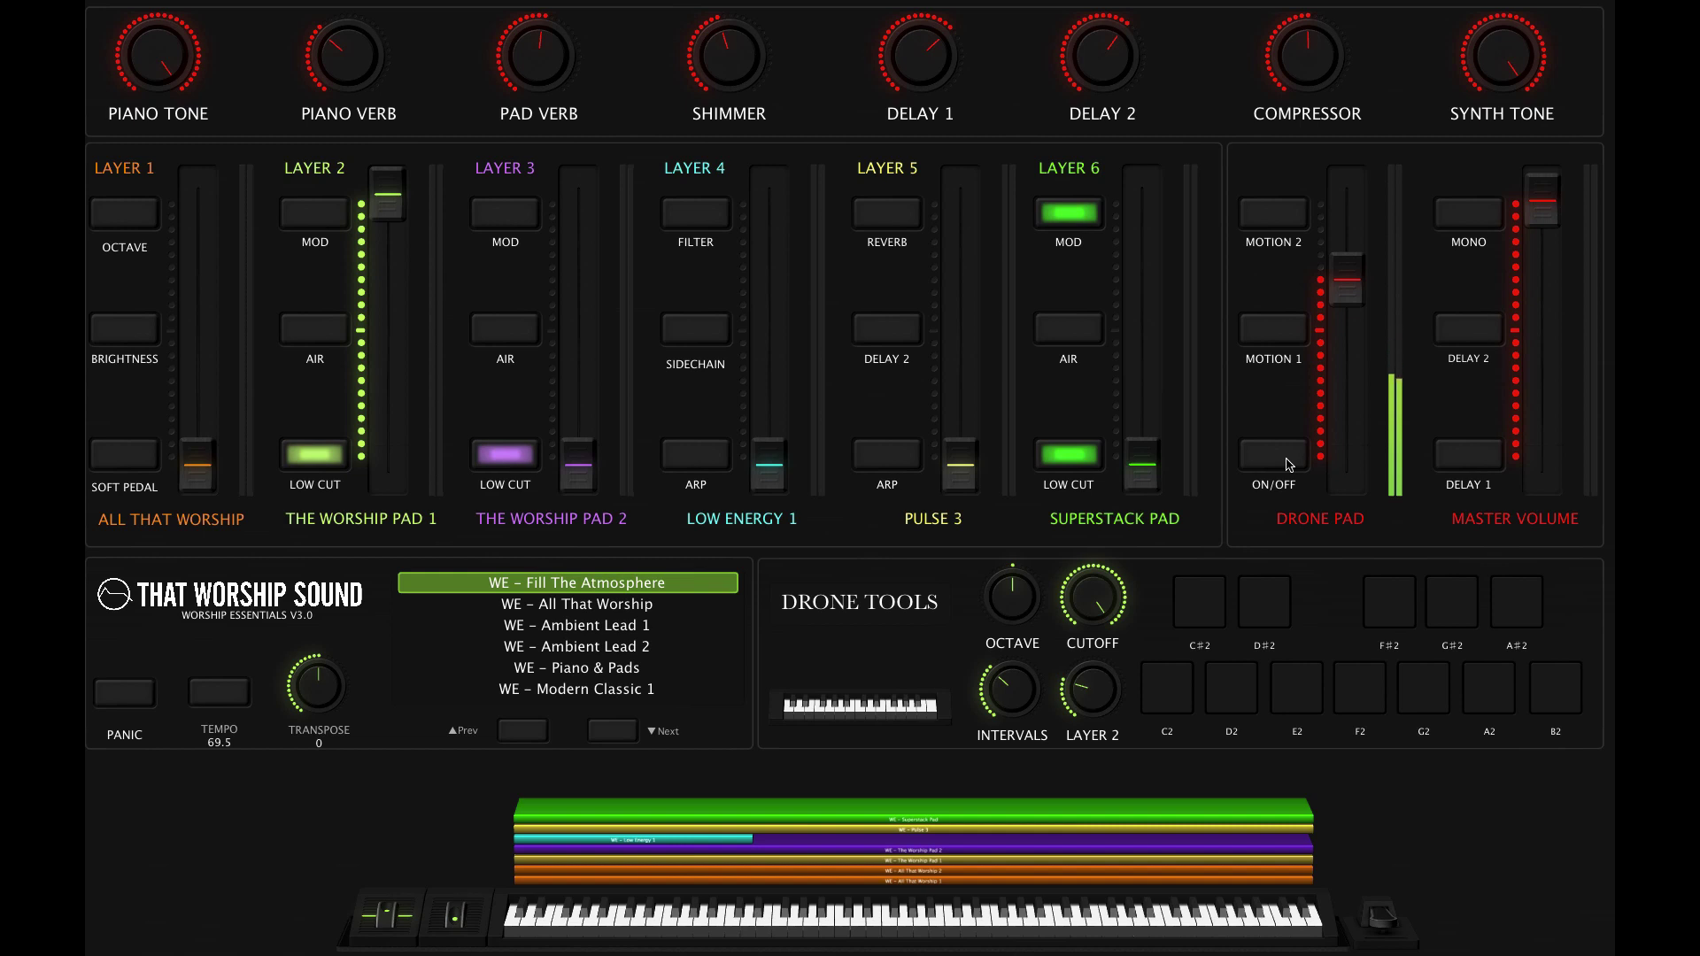
click(1288, 464)
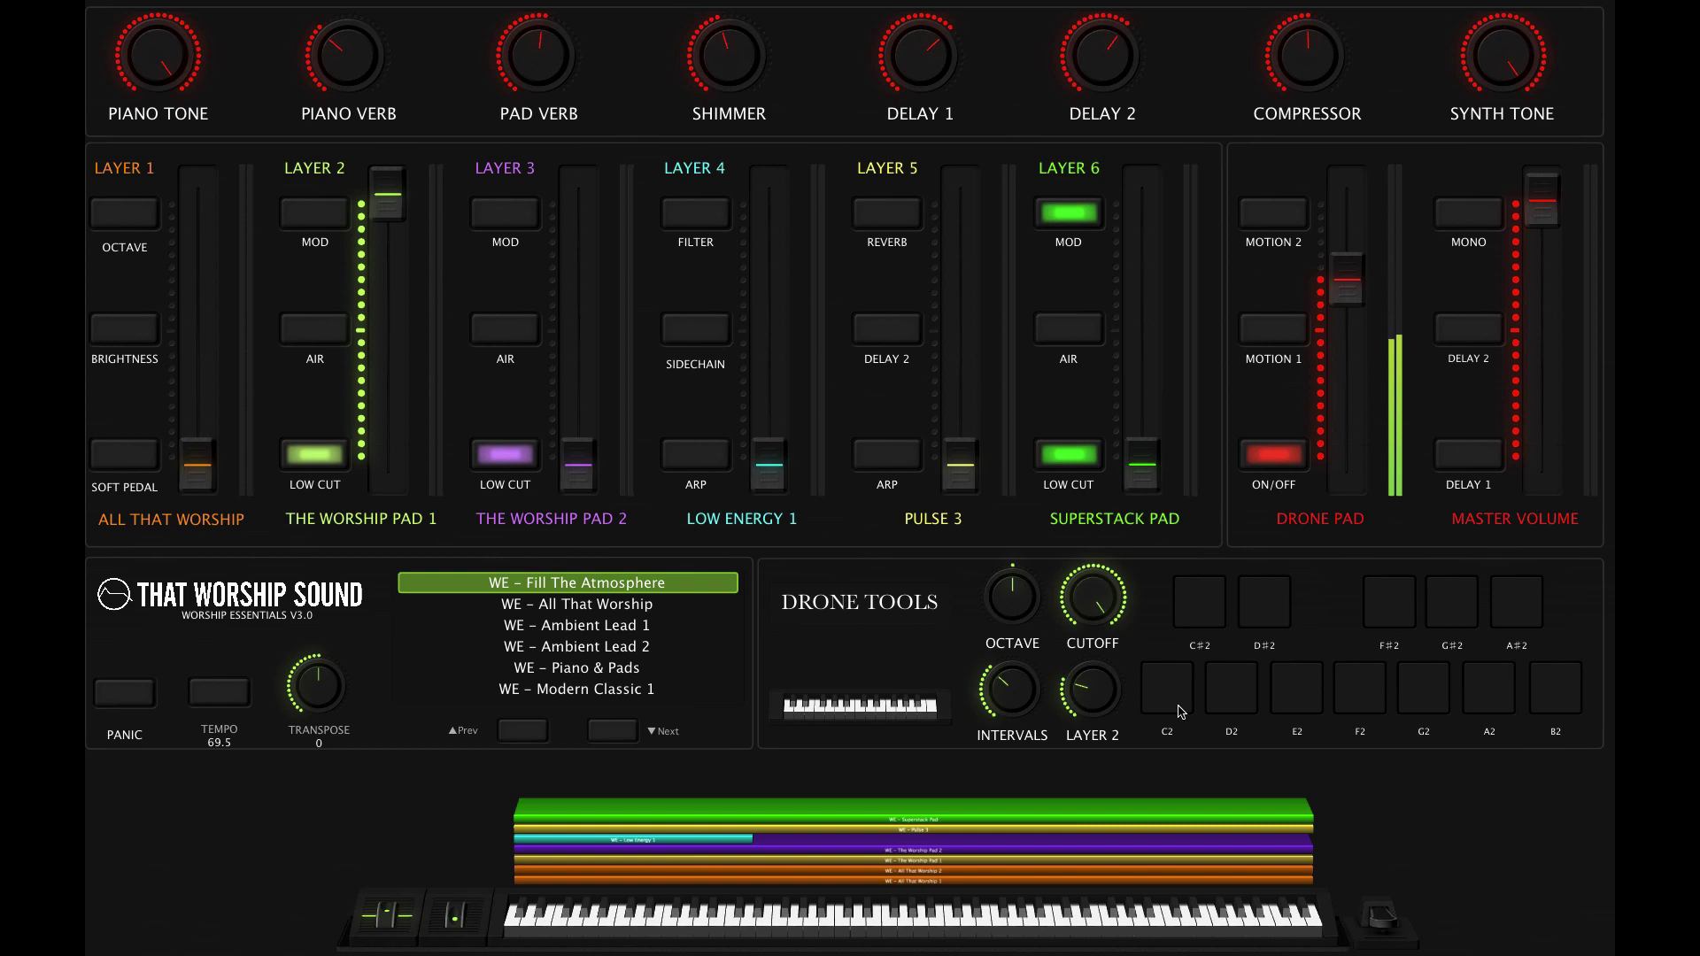
click(1280, 337)
click(1286, 214)
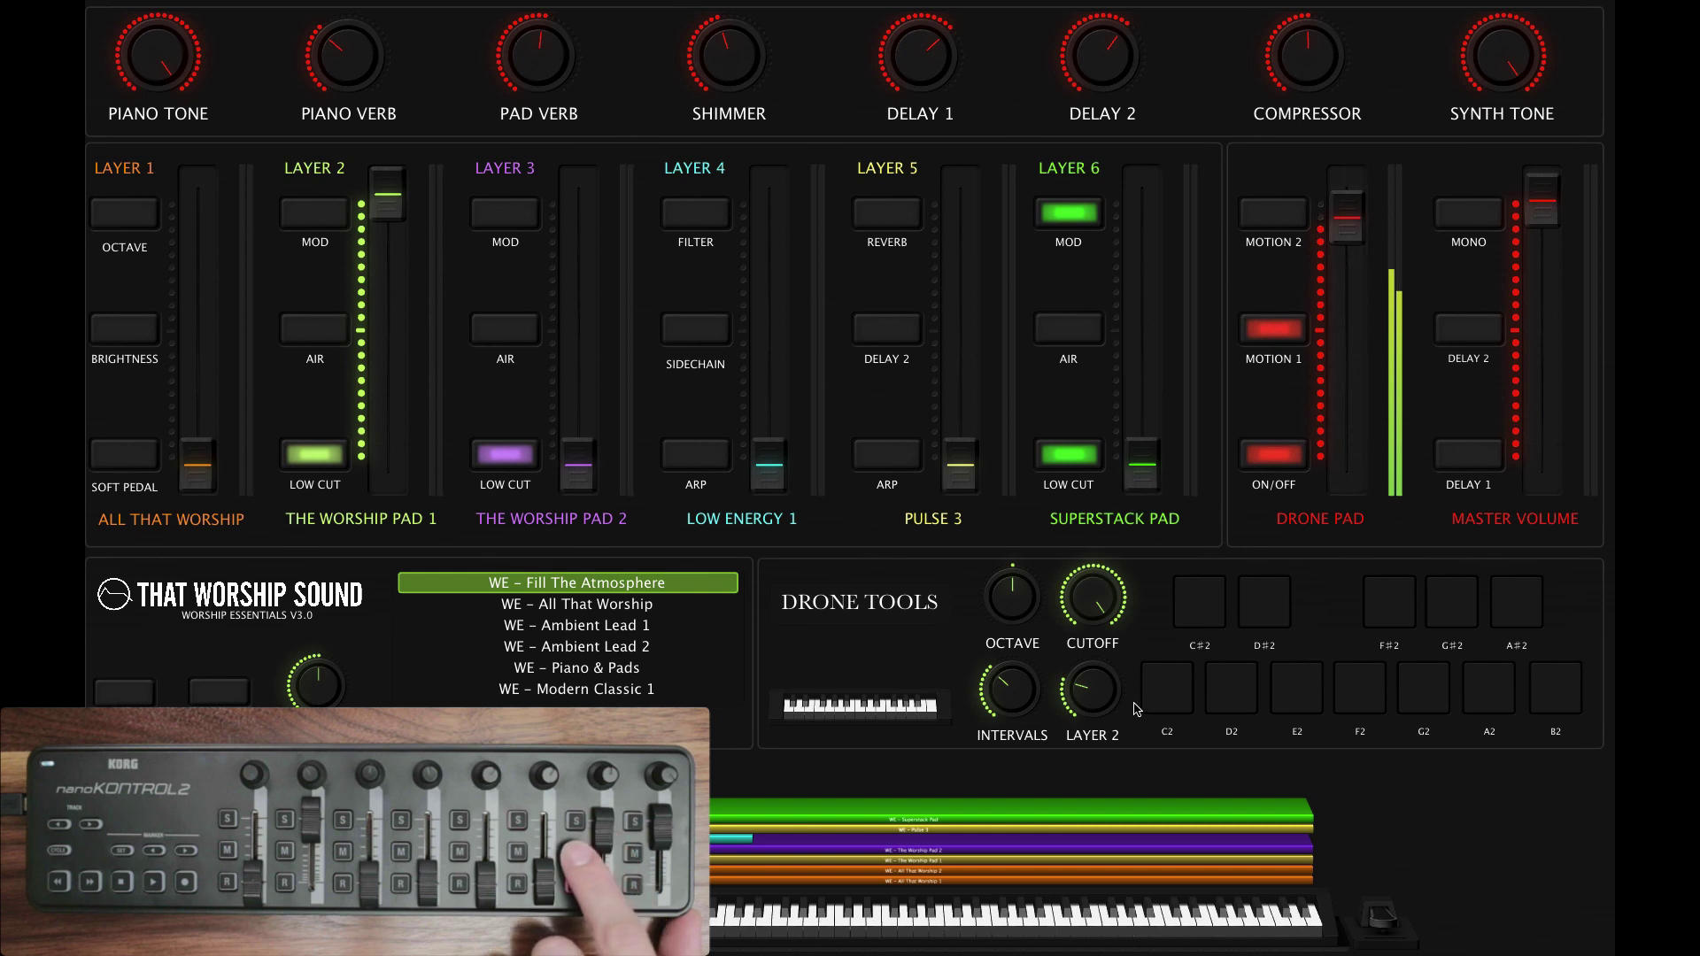
Turn on Motion 2, lower the cutoff and Layer 2 slightly, then toggle the Drone Pad off and on
click(1279, 221)
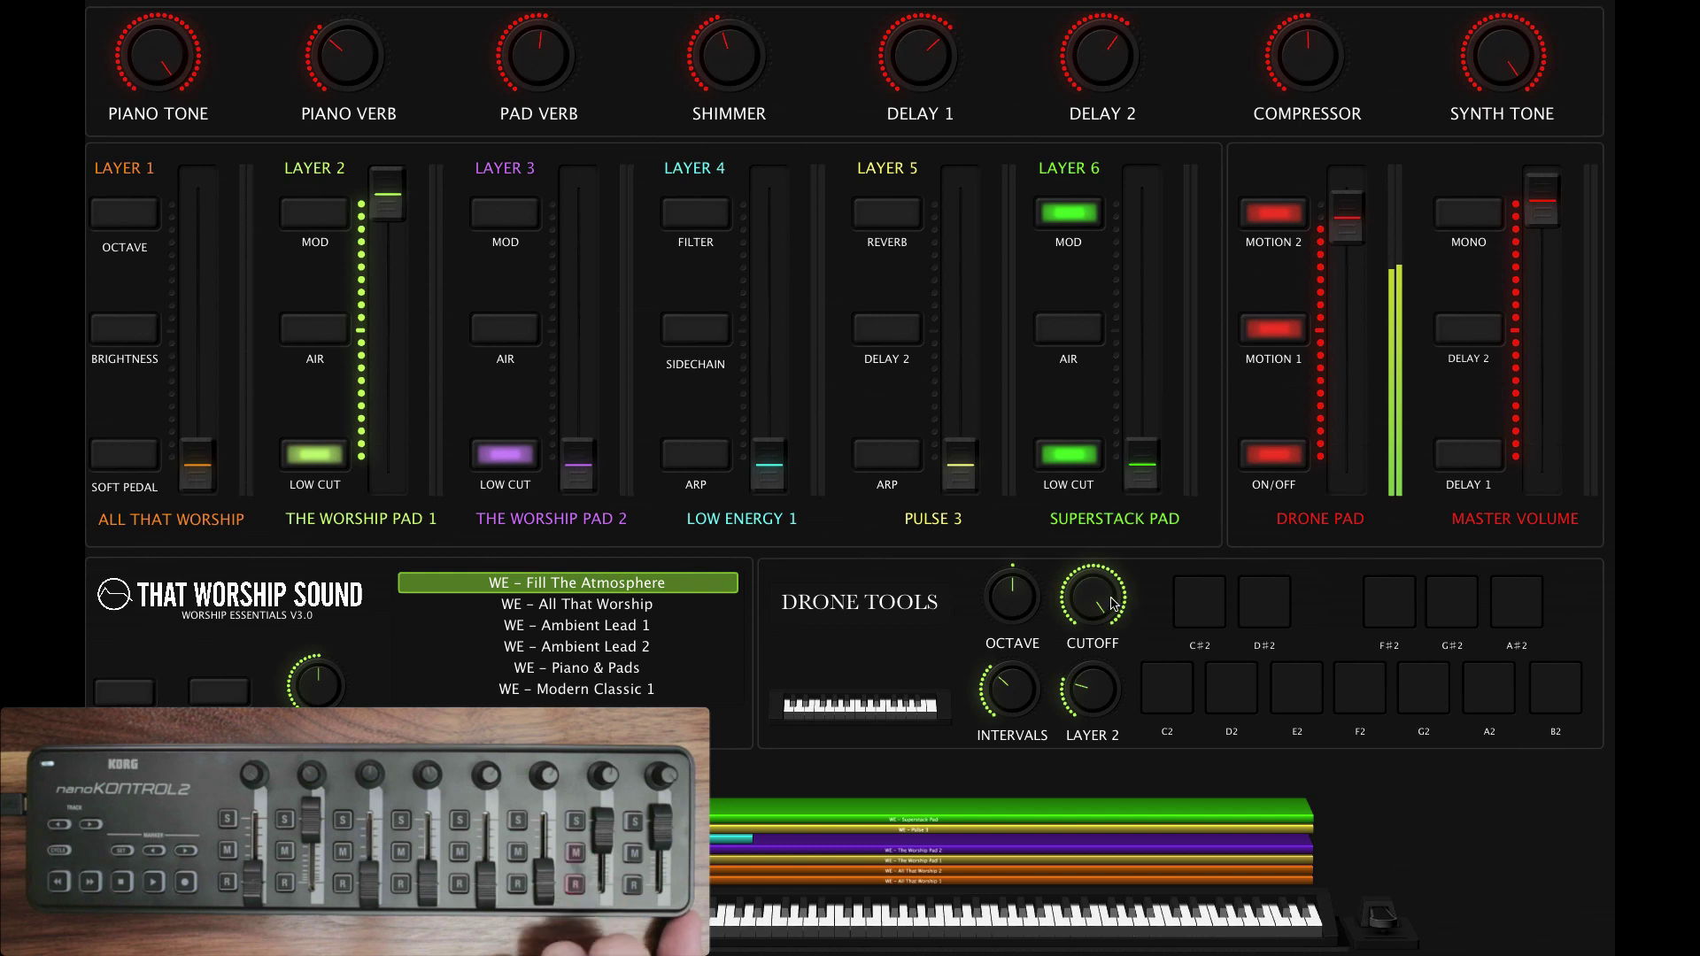
drag(1112, 605, 1100, 616)
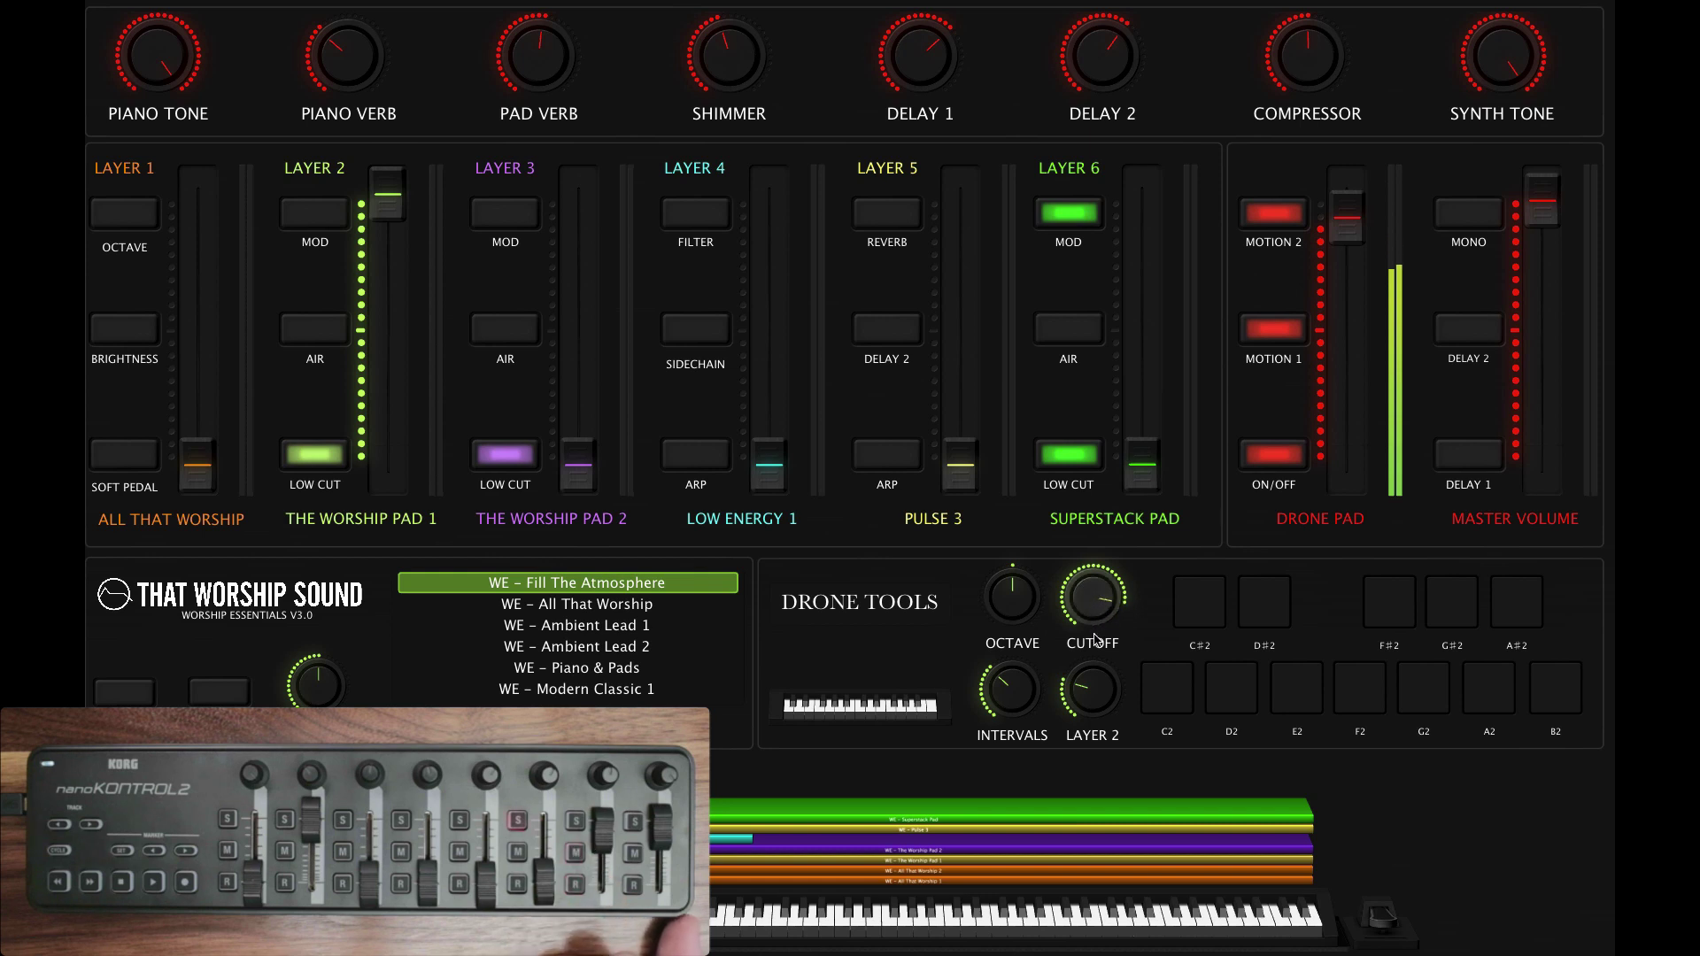
drag(1096, 673, 1095, 716)
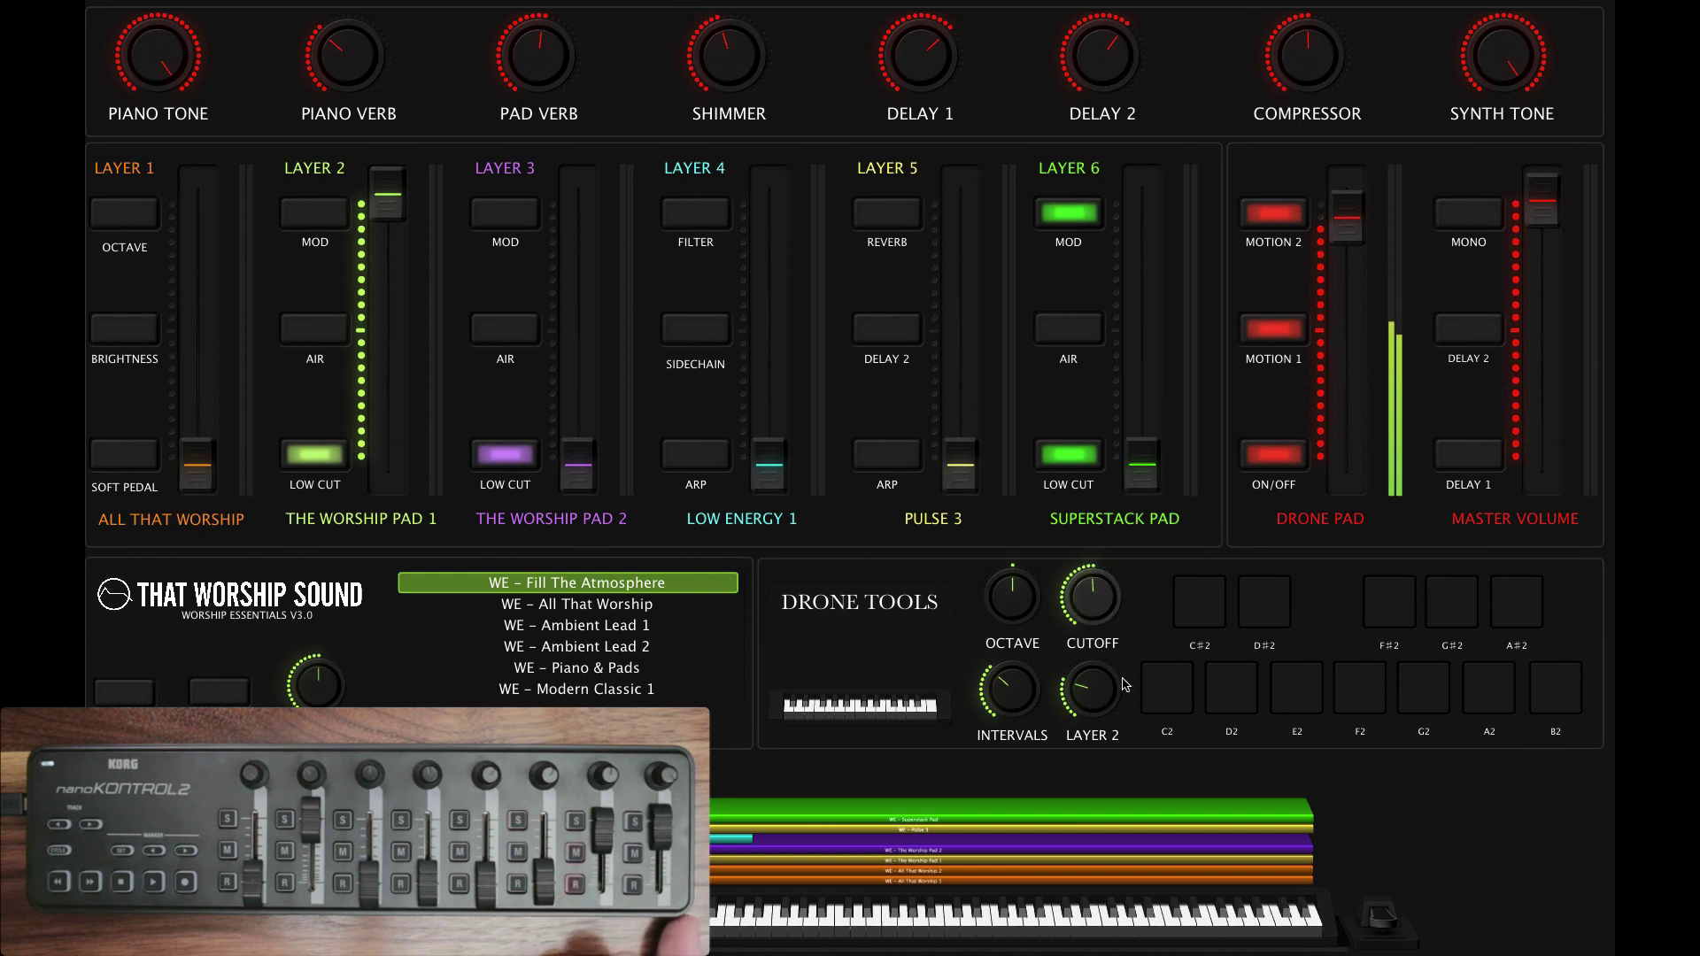
click(1300, 458)
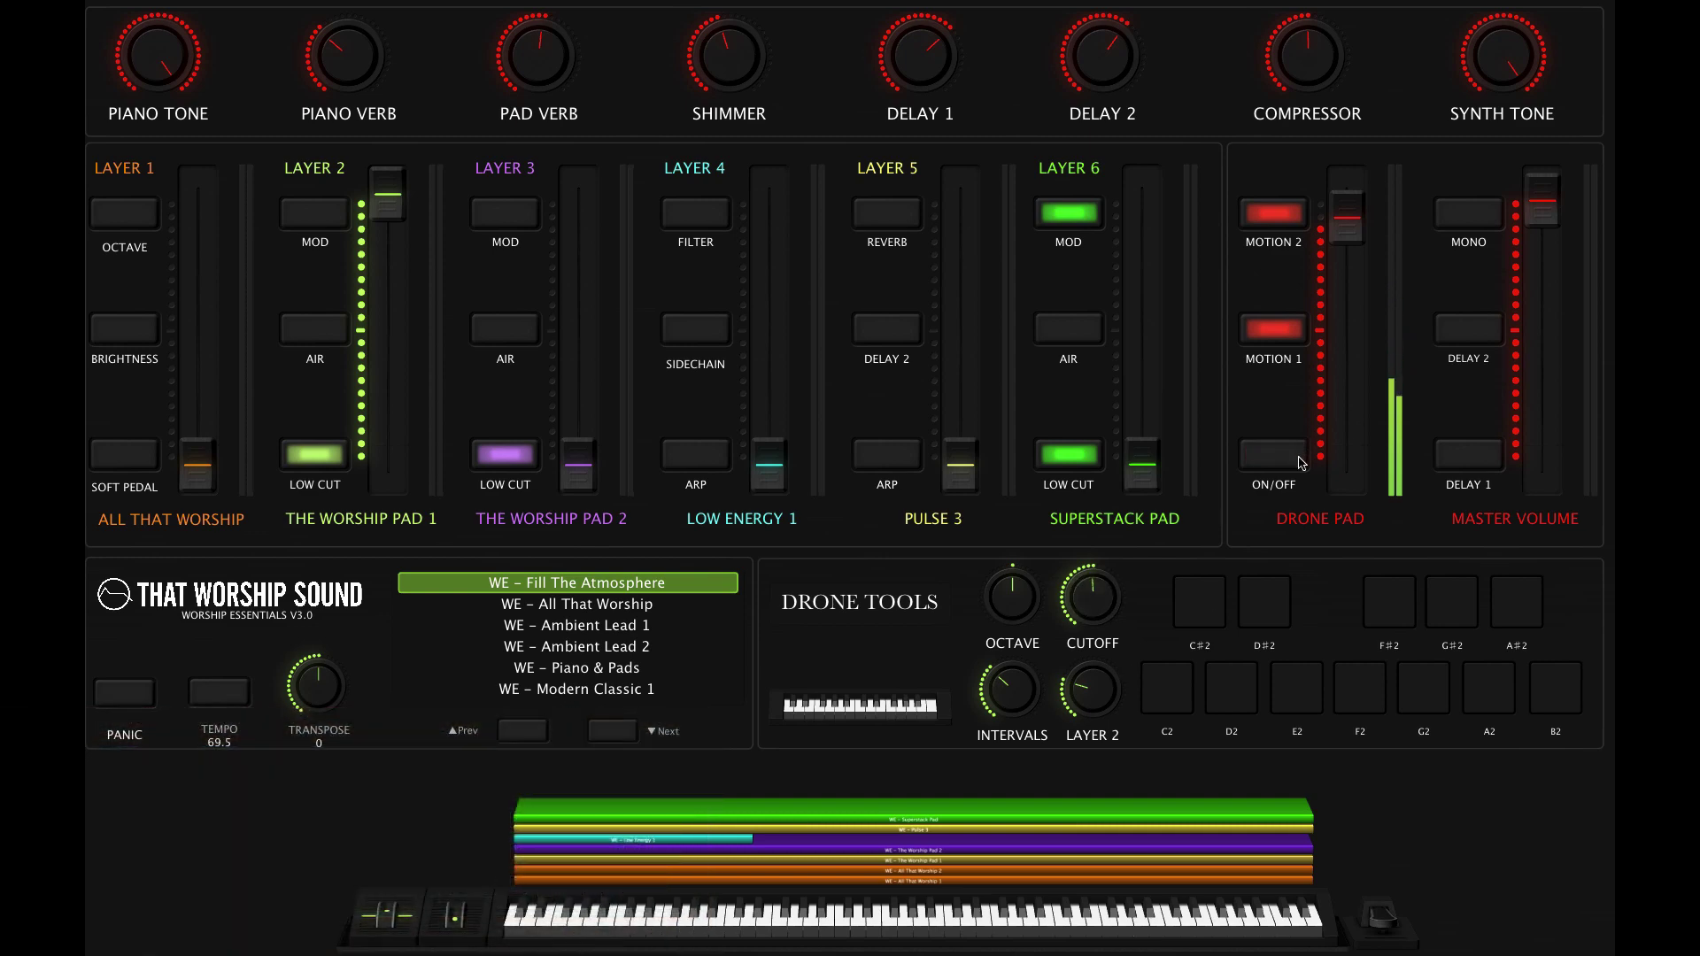
click(1299, 459)
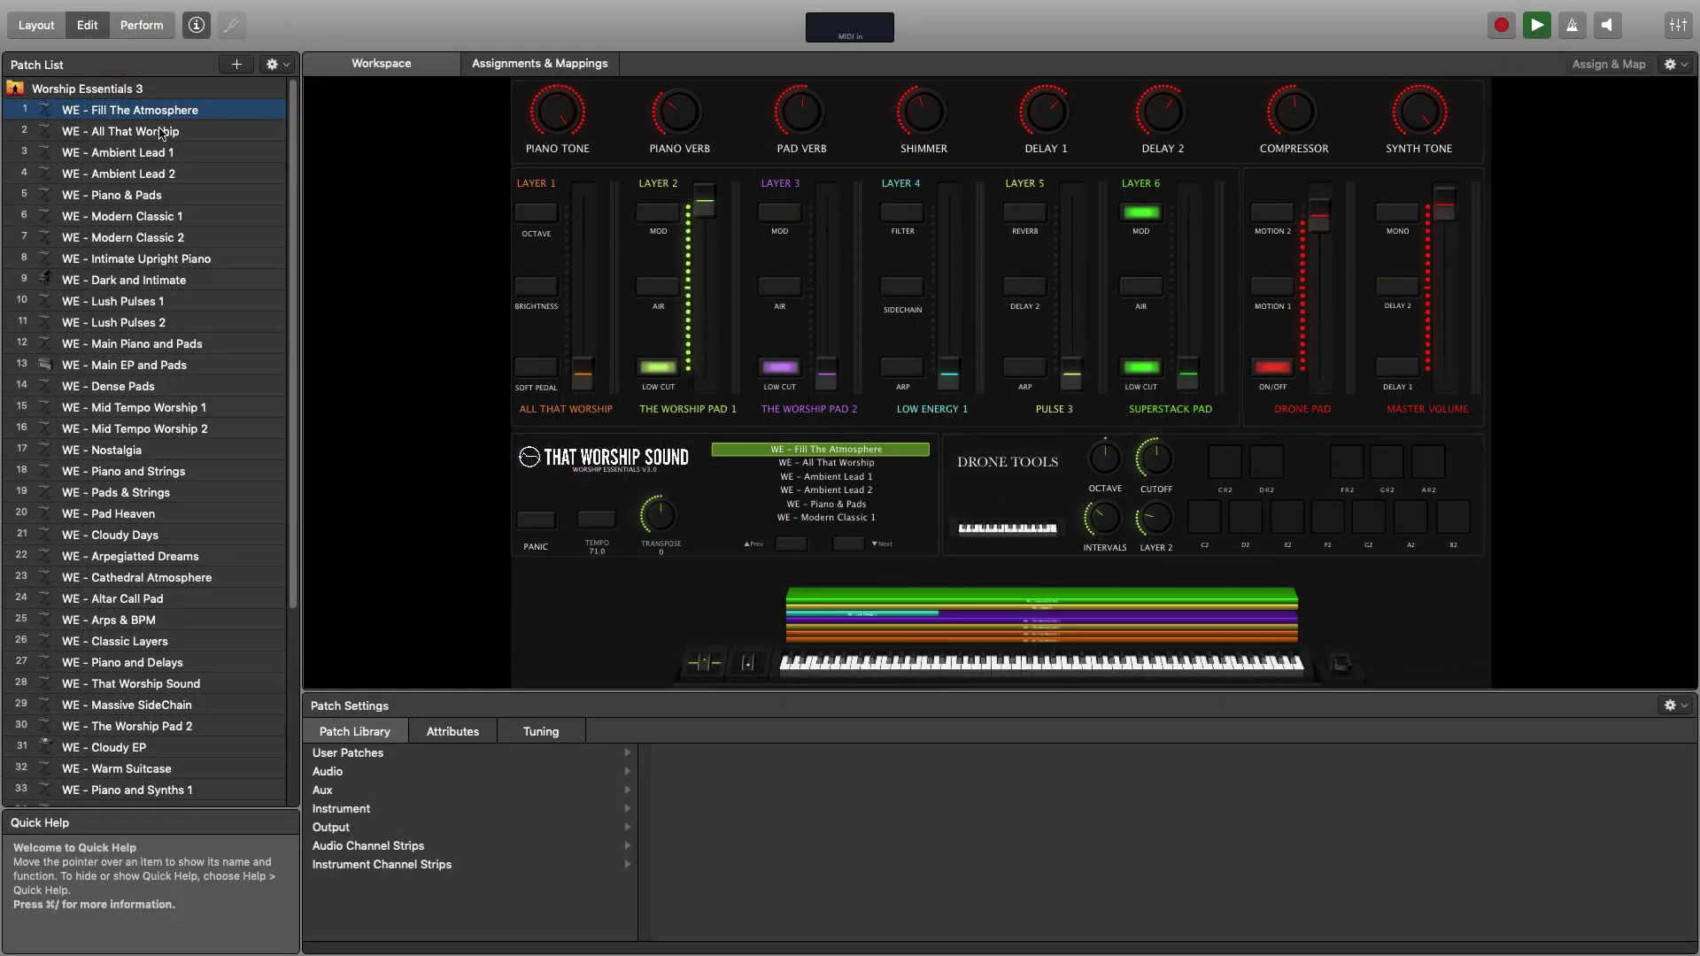
Duplicate the Fill The Atmosphere patch and name the copy 'MY PATCH'
right_click(159, 119)
click(194, 232)
double_click(136, 130)
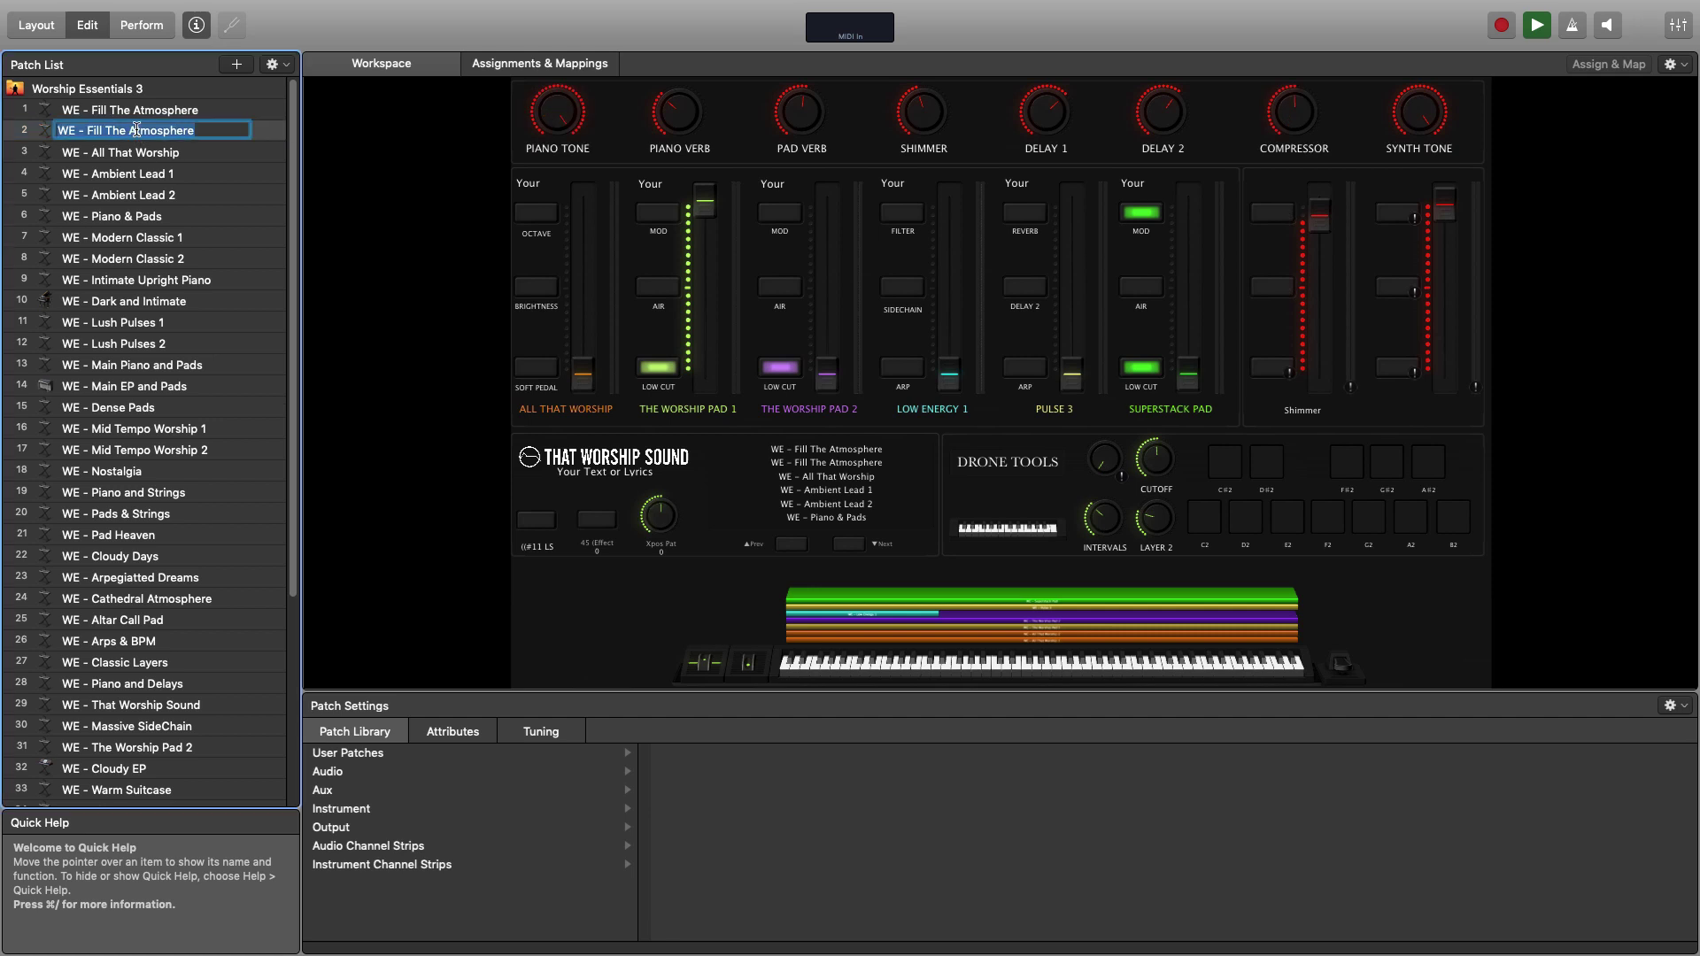
text(MY PATCH)
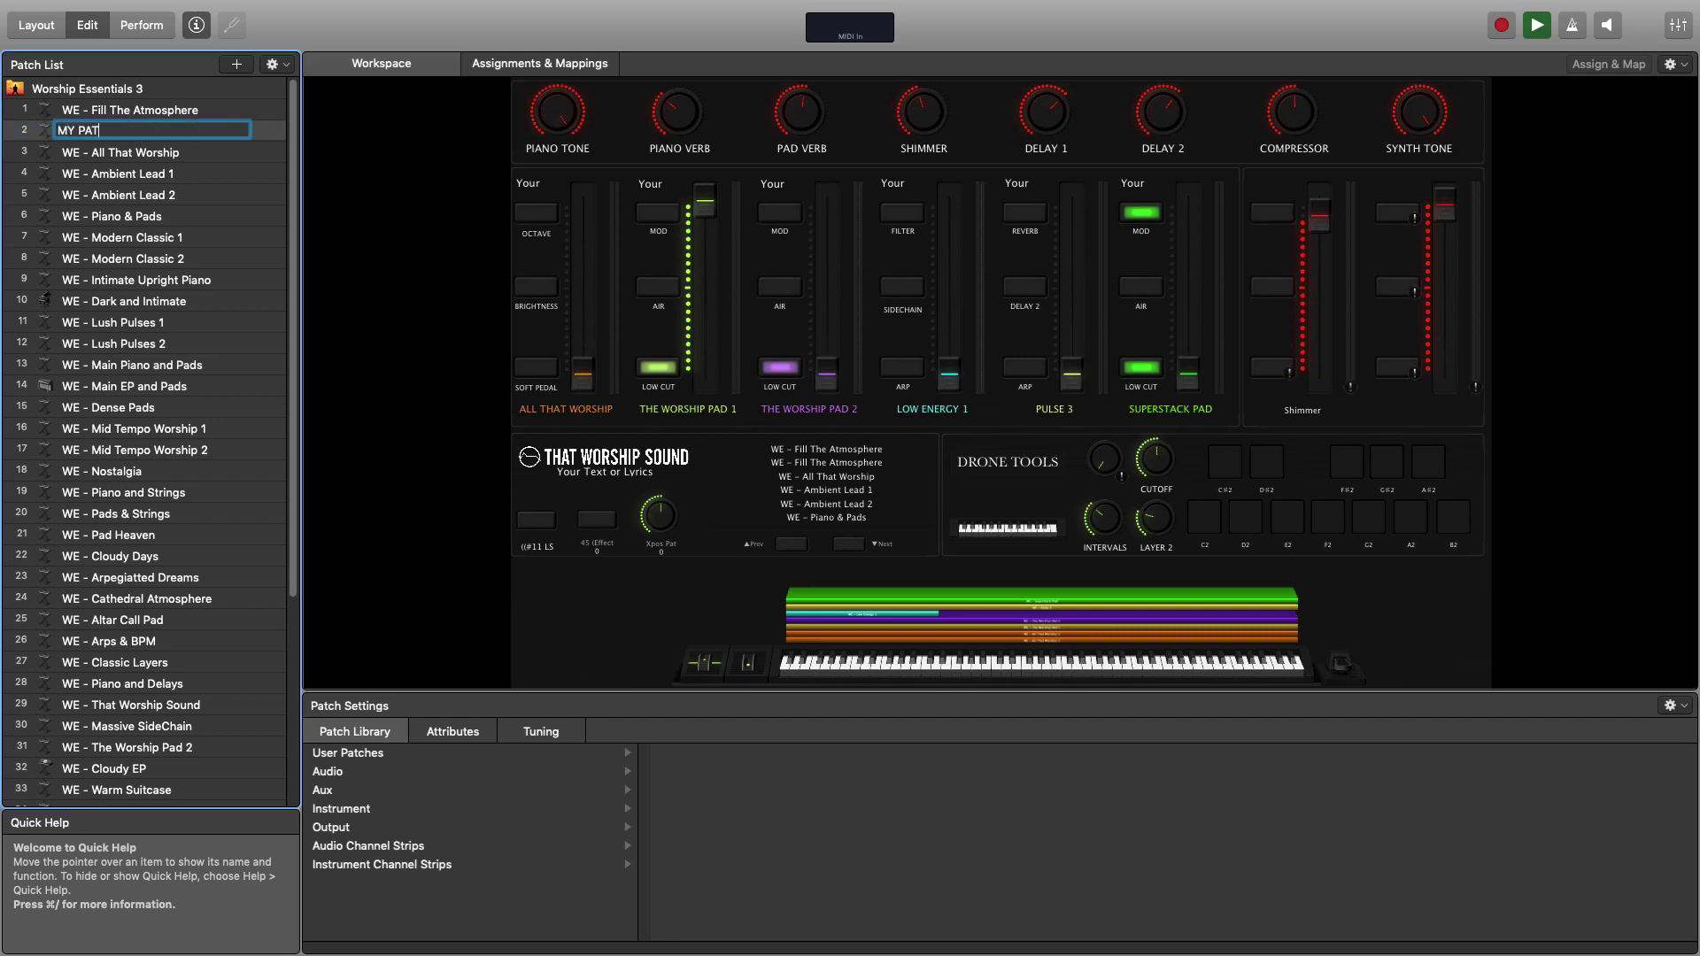
key(Return)
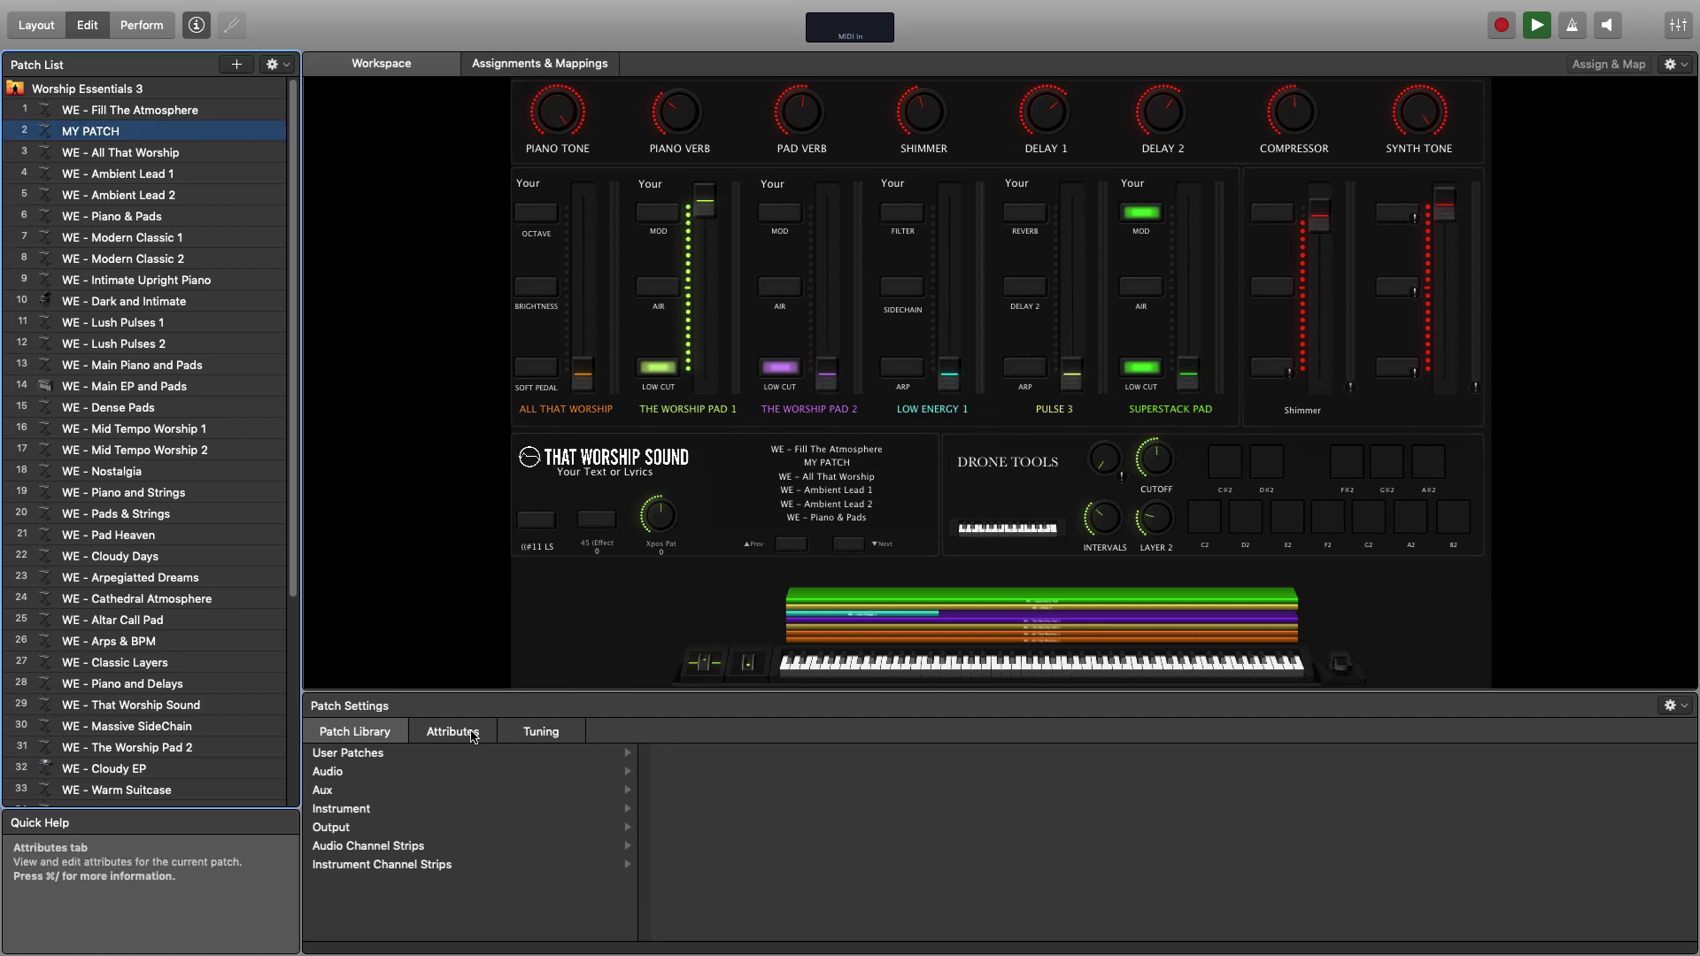
Set the new patch's Change Tempo To attribute to 80
click(457, 737)
click(684, 787)
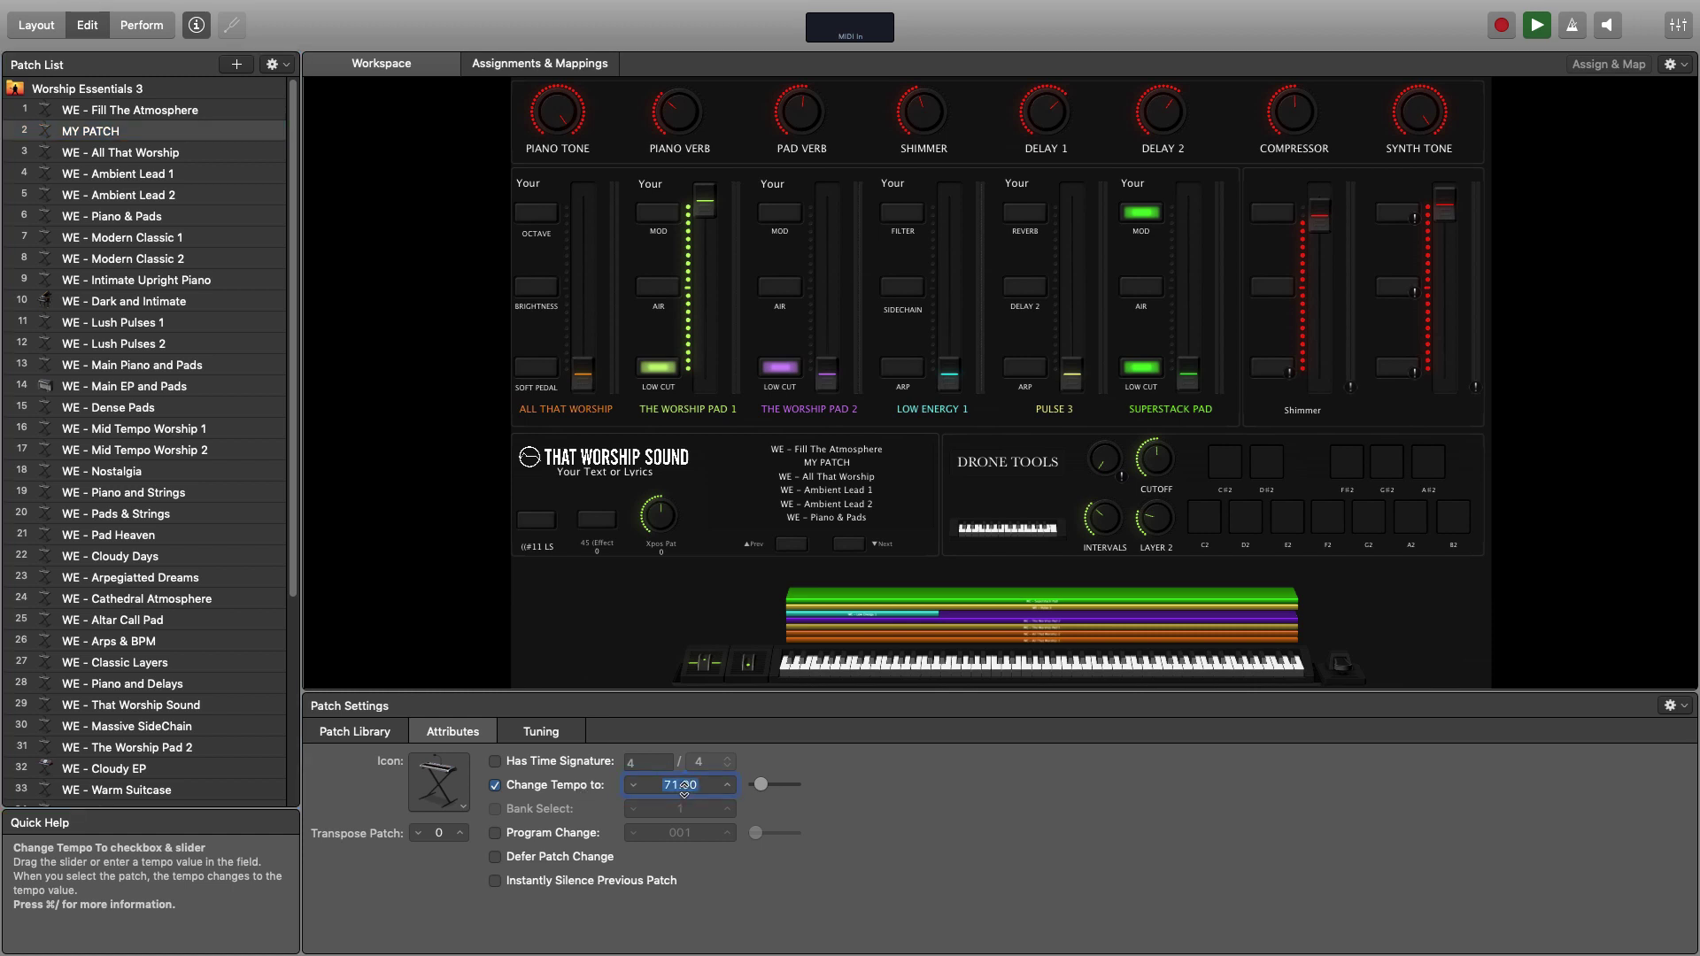
text(80)
key(Return)
click(354, 195)
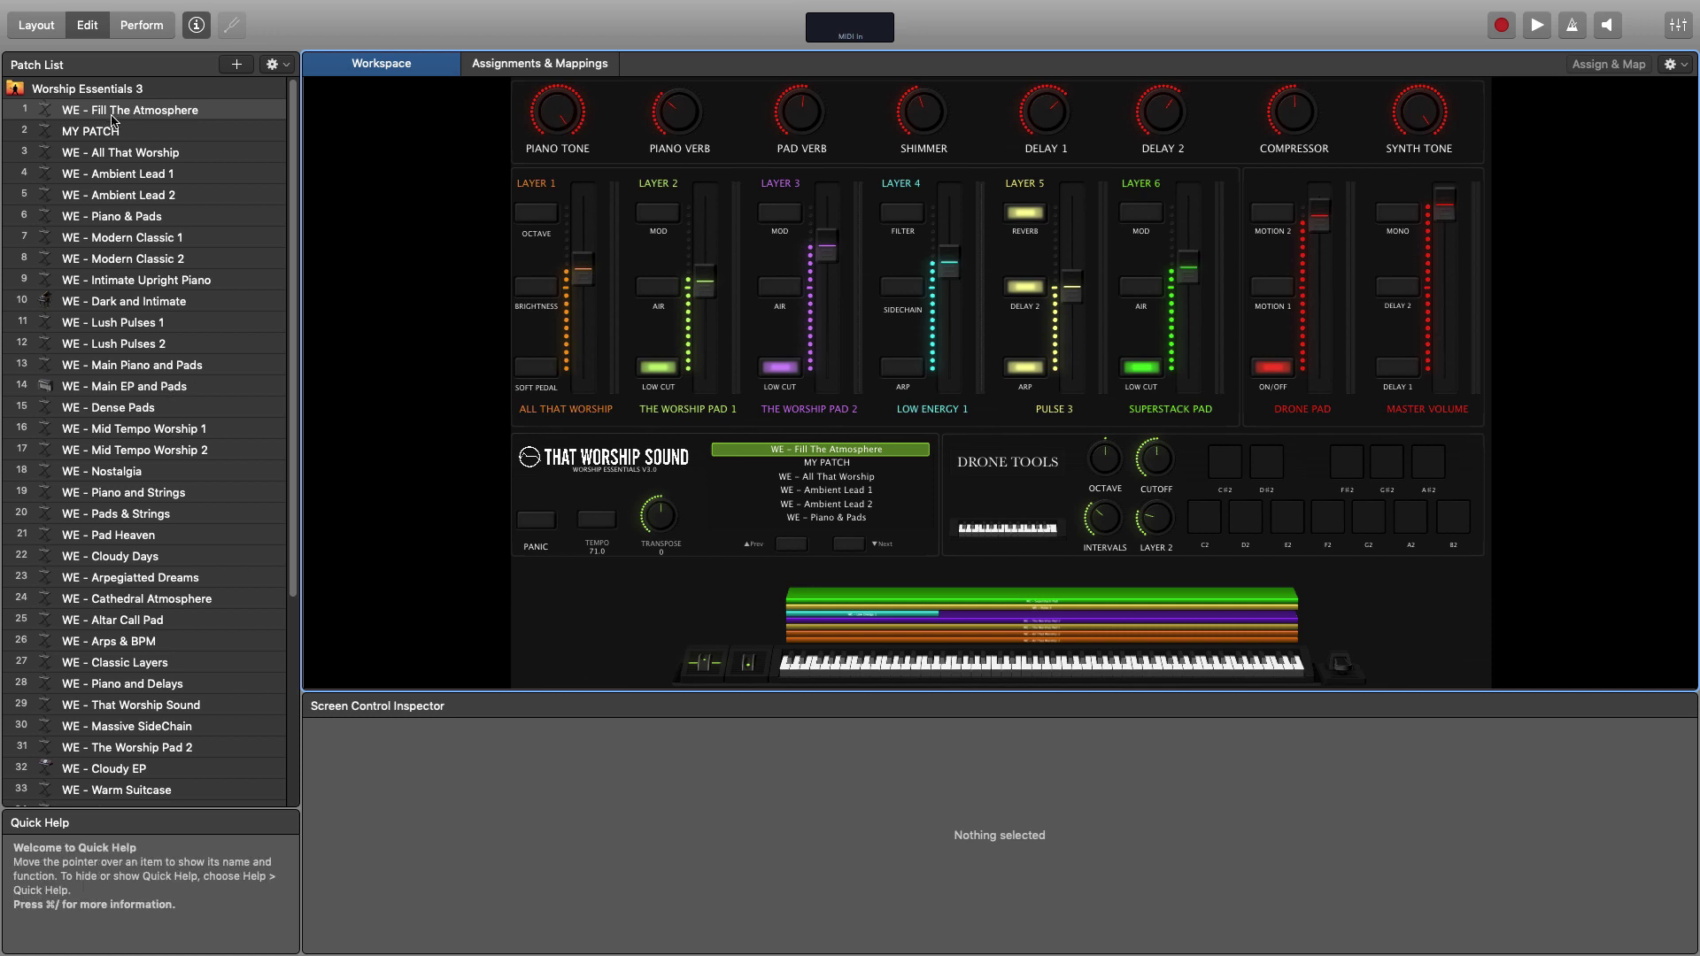
Expand the WE - Patch Designer - Layer 1 and Layer 2 folders in the patch list
scroll(124, 440, down, 5)
click(26, 692)
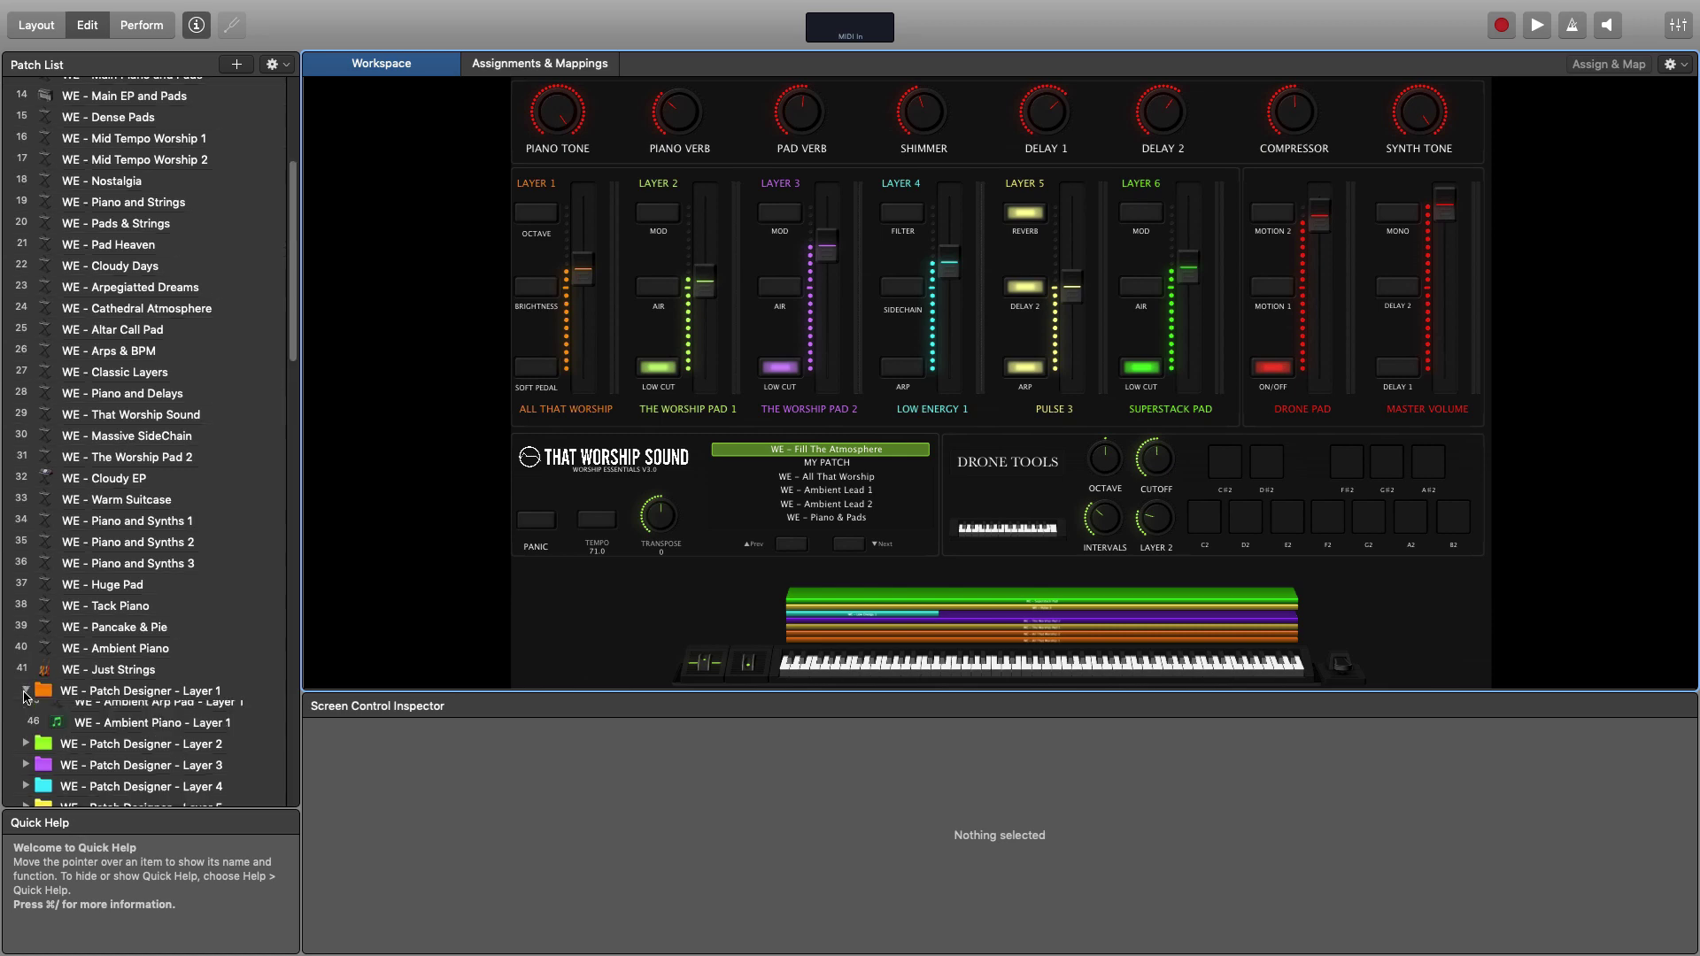
scroll(29, 682, down, 7)
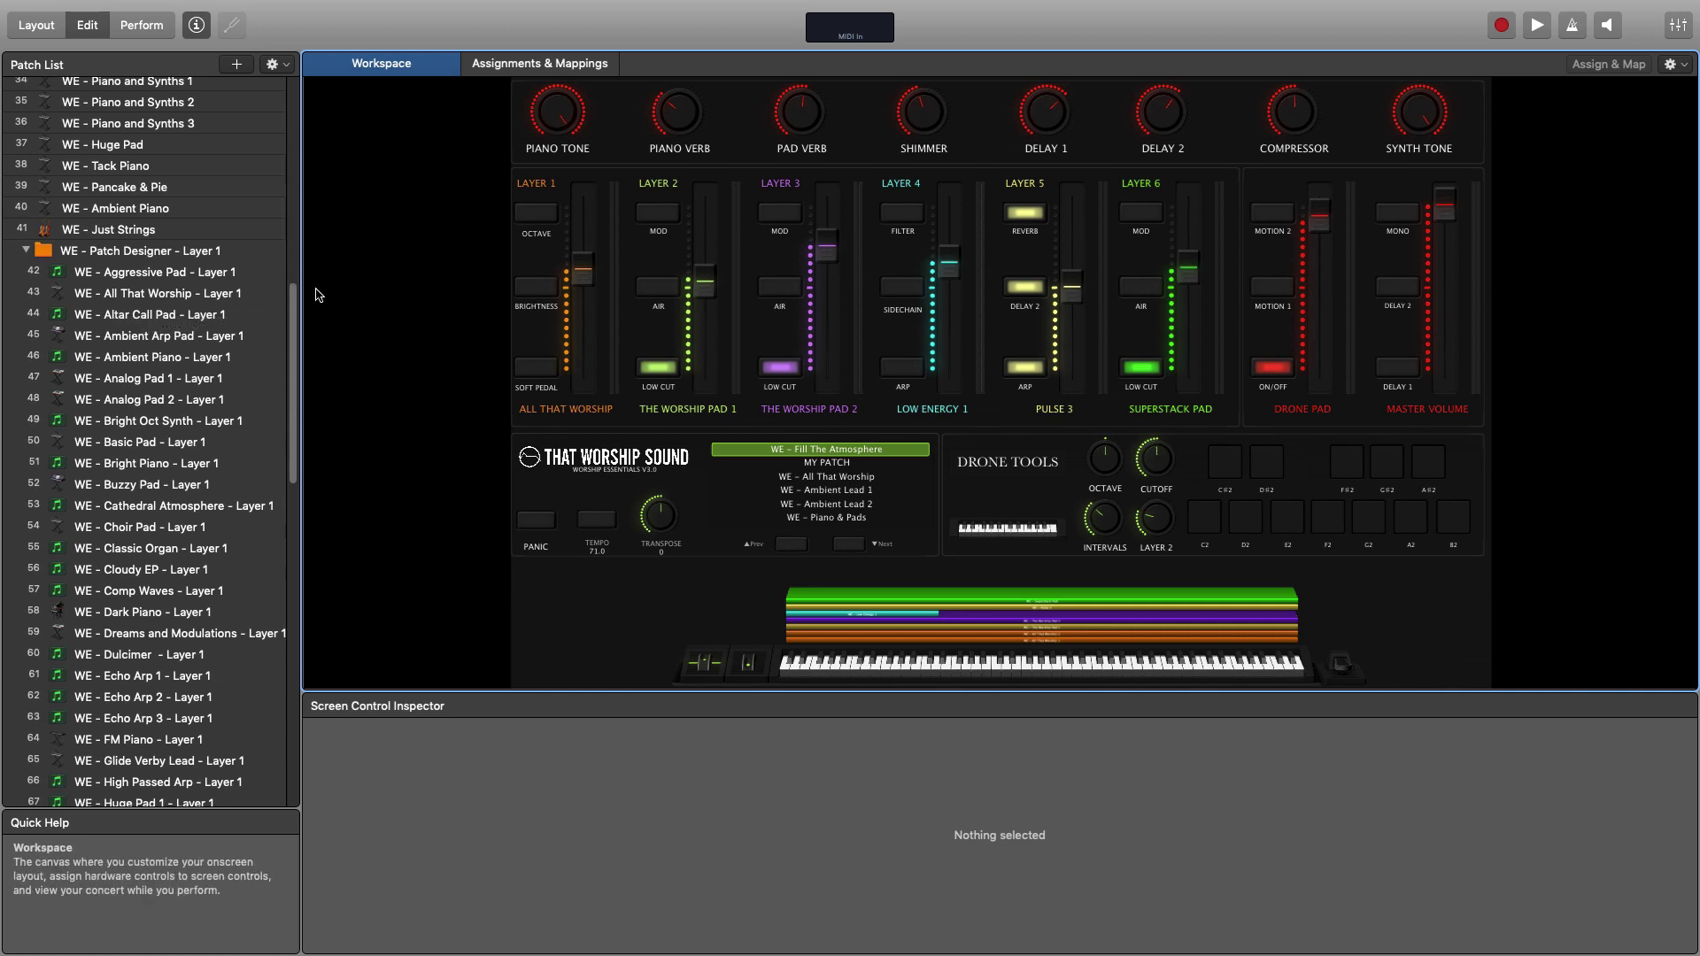
scroll(239, 381, down, 15)
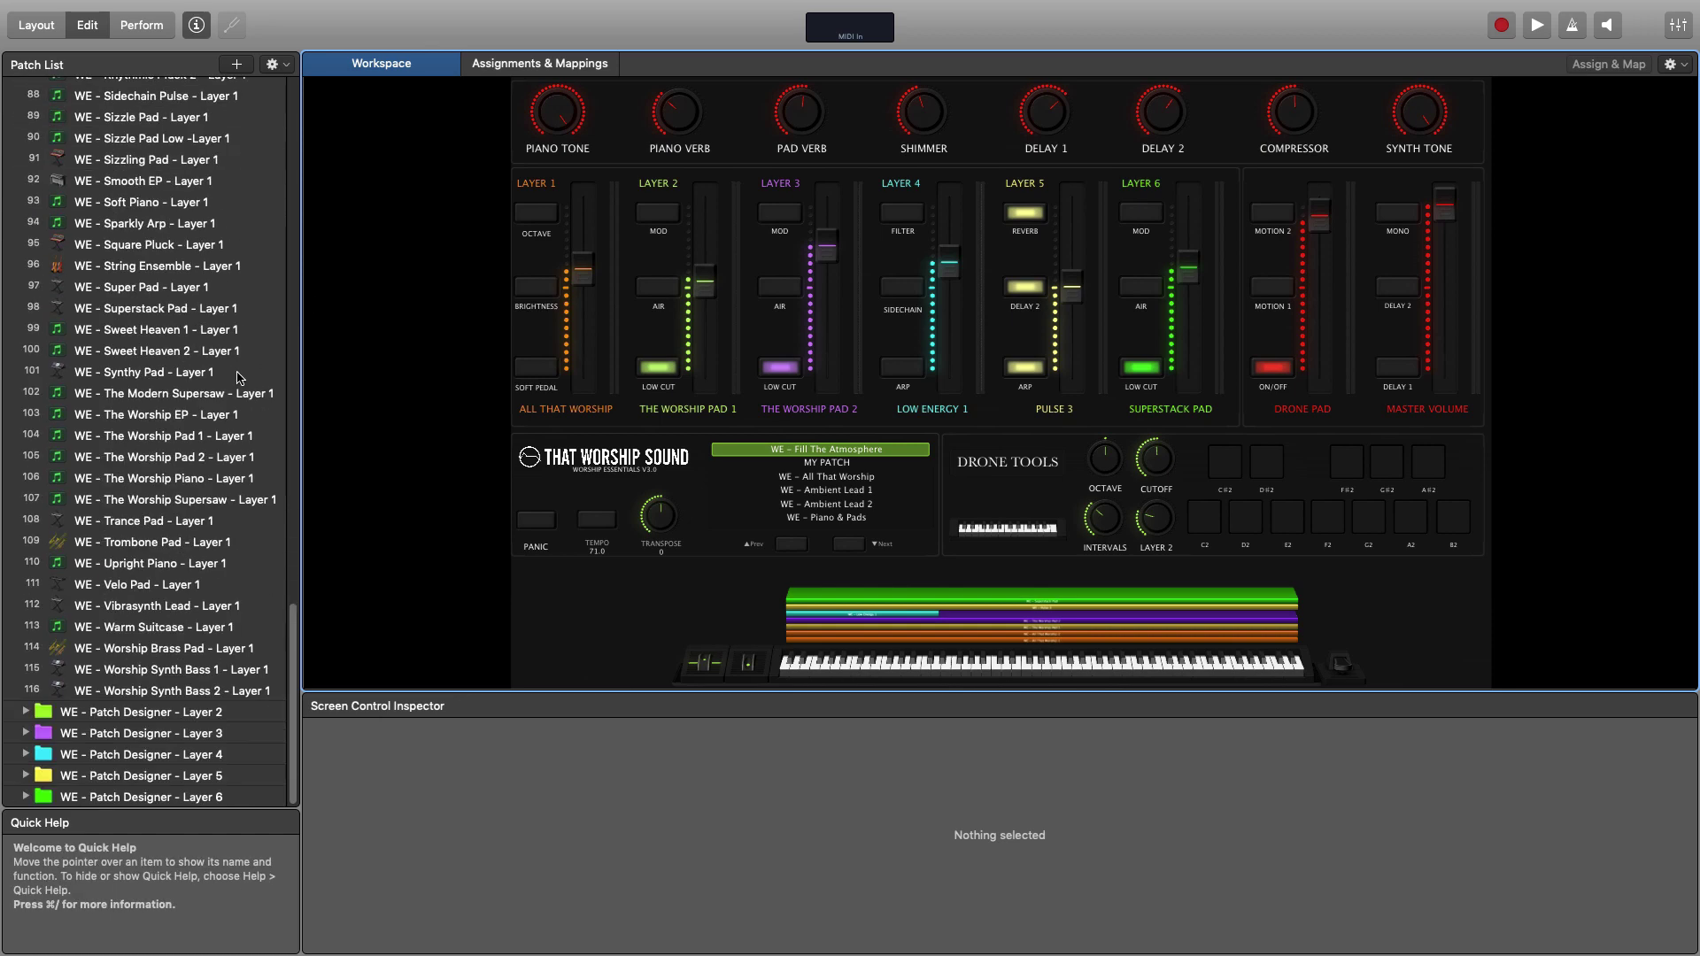
click(25, 712)
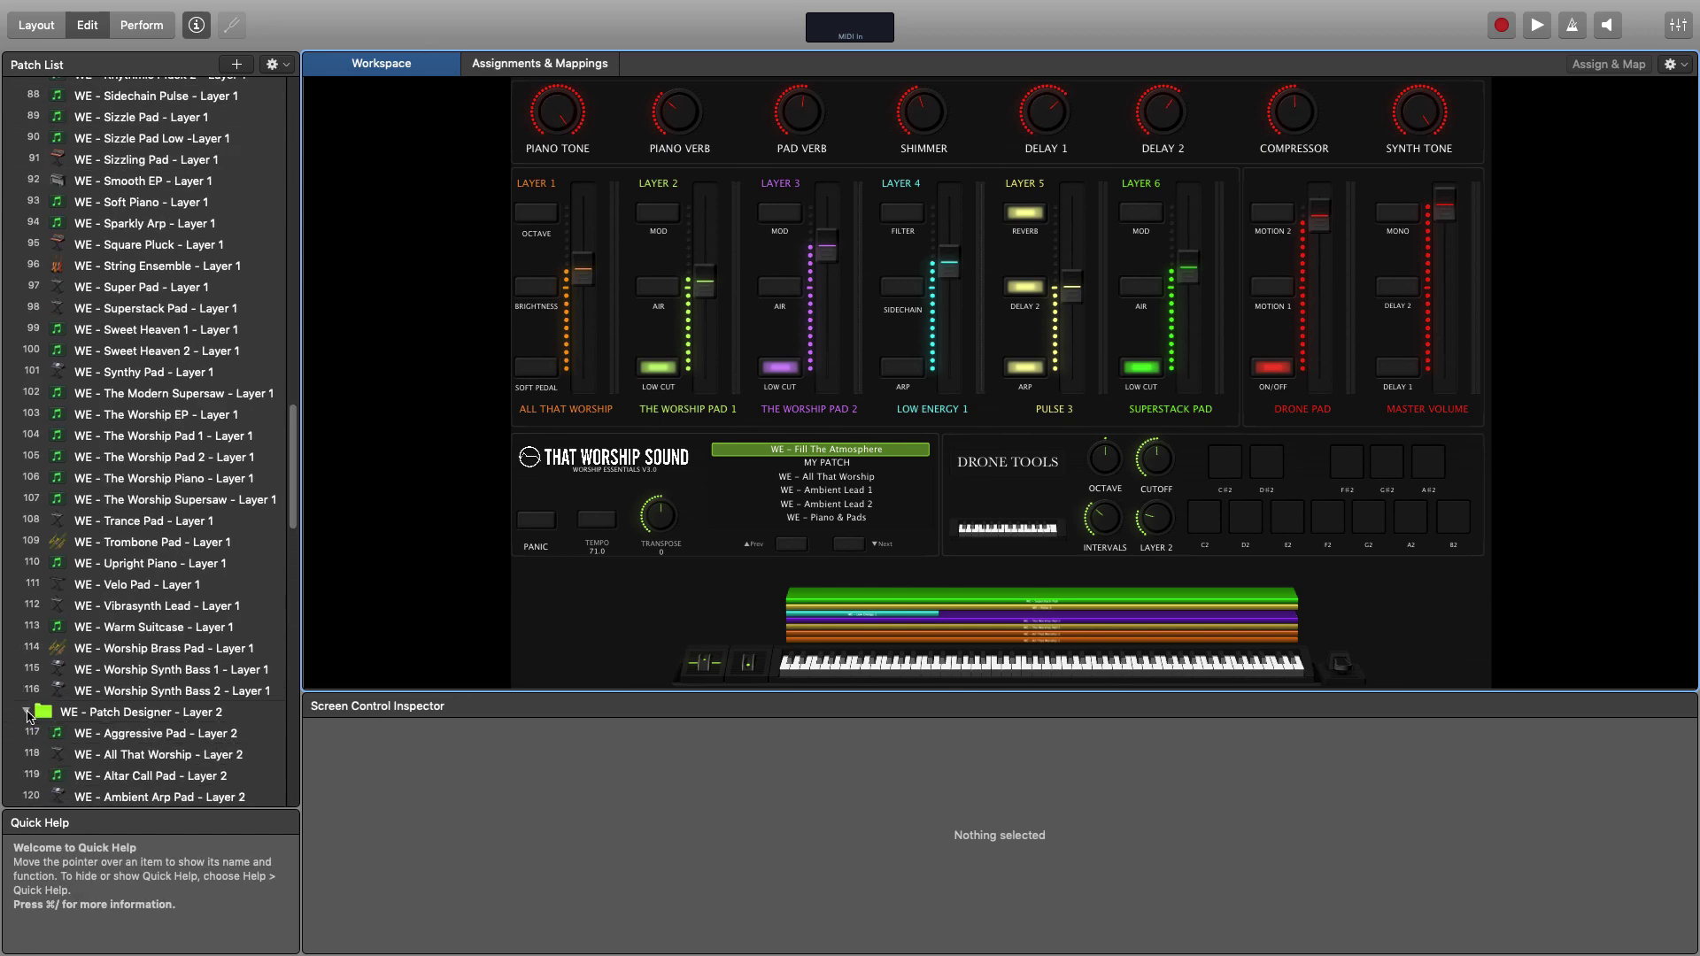
scroll(121, 622, down, 5)
scroll(122, 622, down, 3)
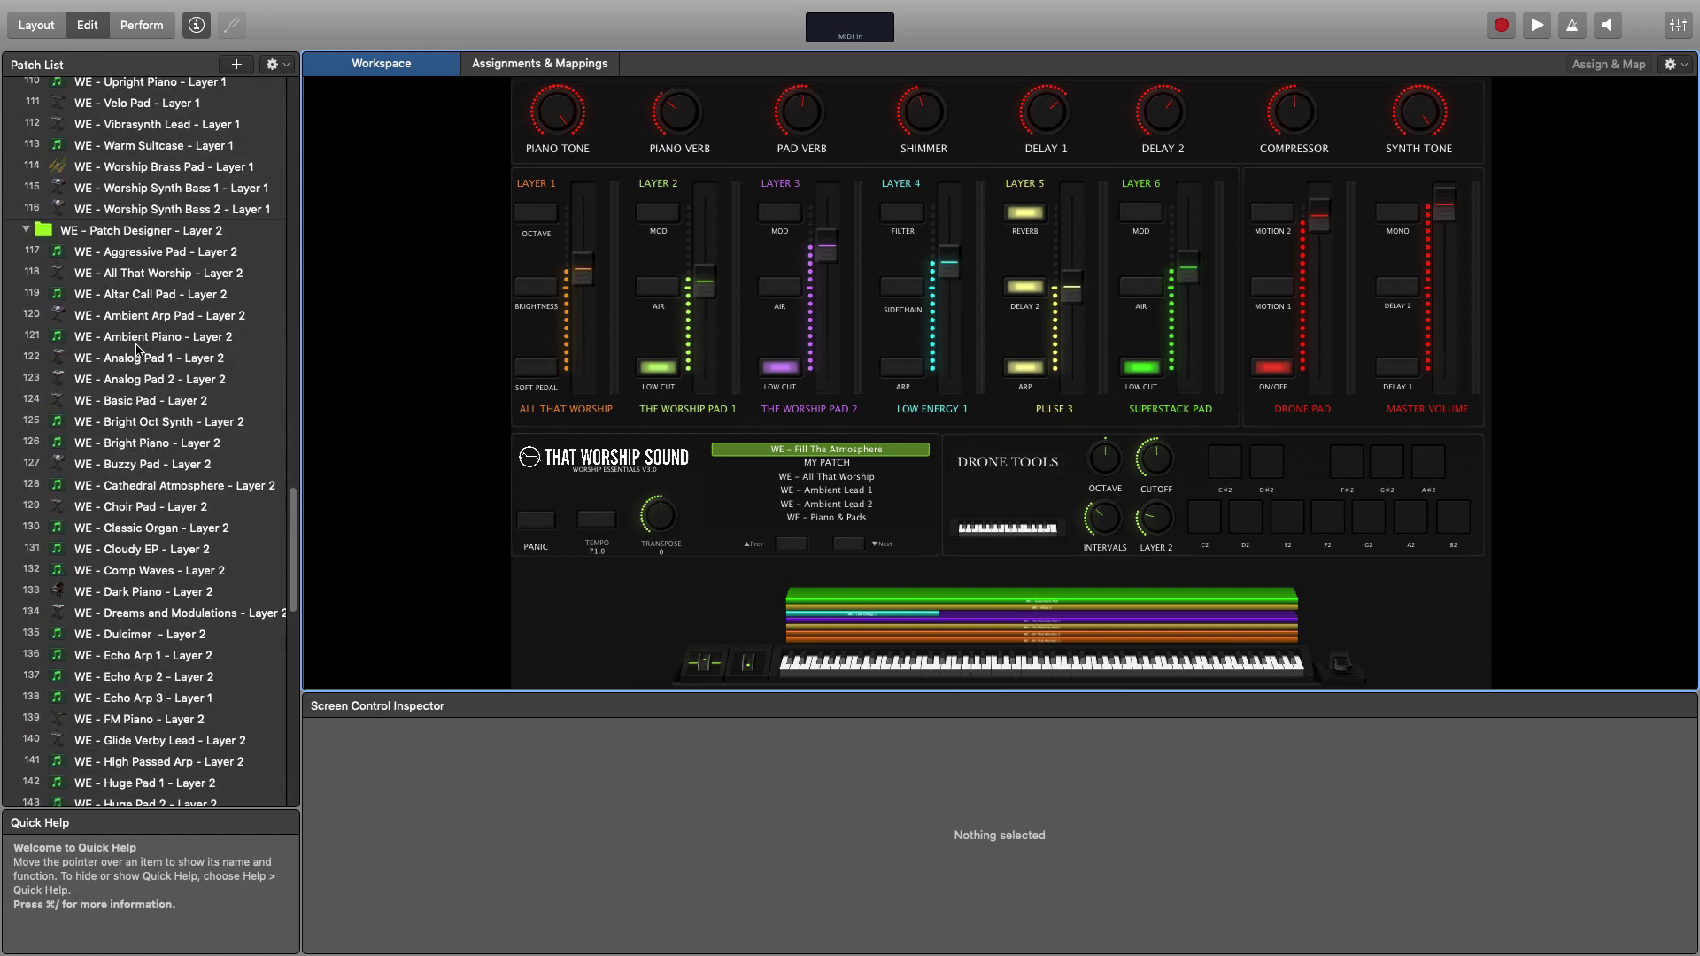
scroll(137, 350, down, 15)
scroll(137, 349, up, 20)
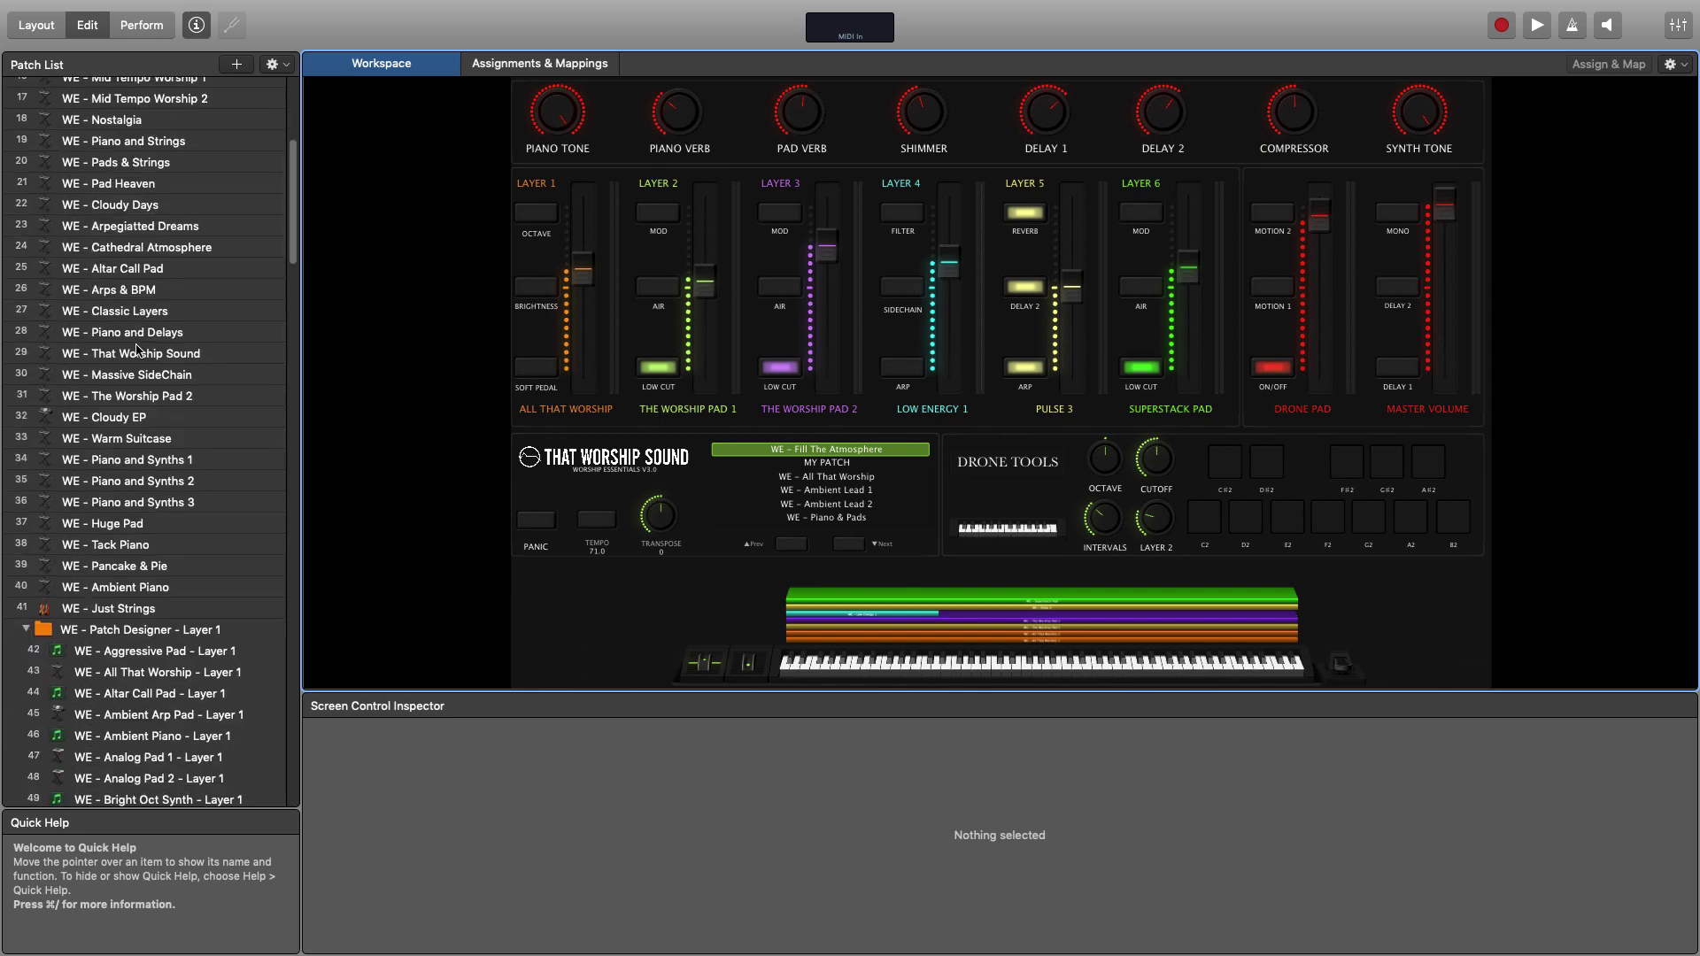
drag(295, 206, 293, 269)
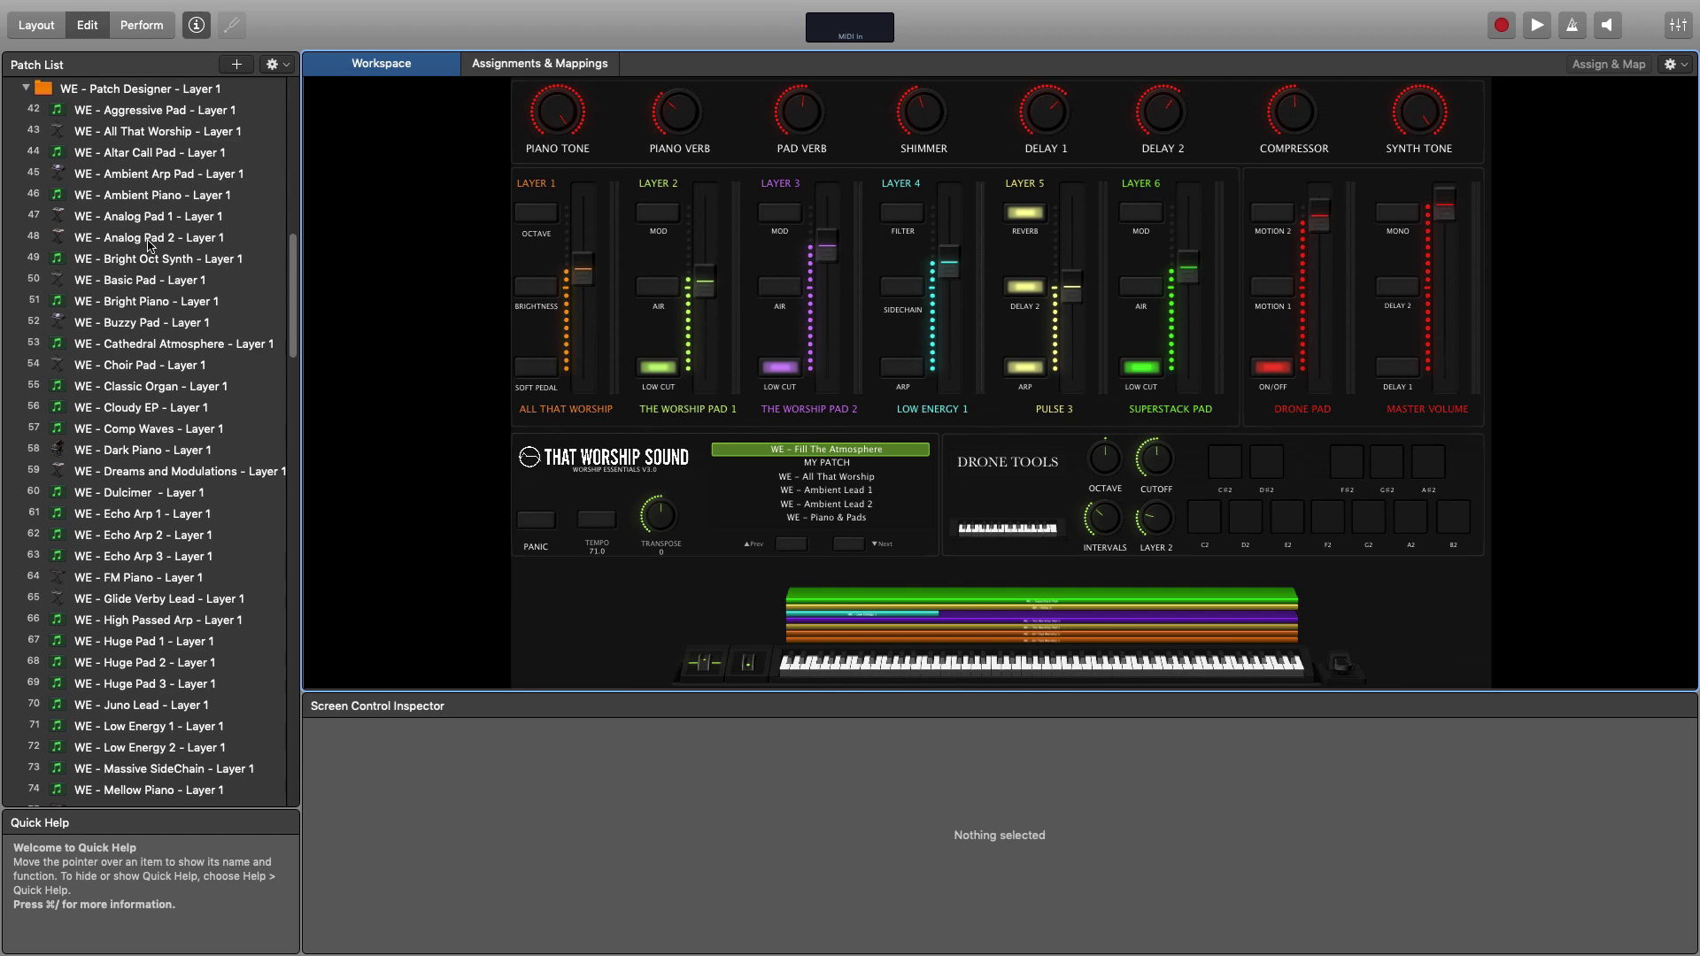
Select Bright Piano - Layer 1, Aggressive Pad - Layer 2 and Pulse 1 - Layer 3 and create a new patch from them
click(139, 306)
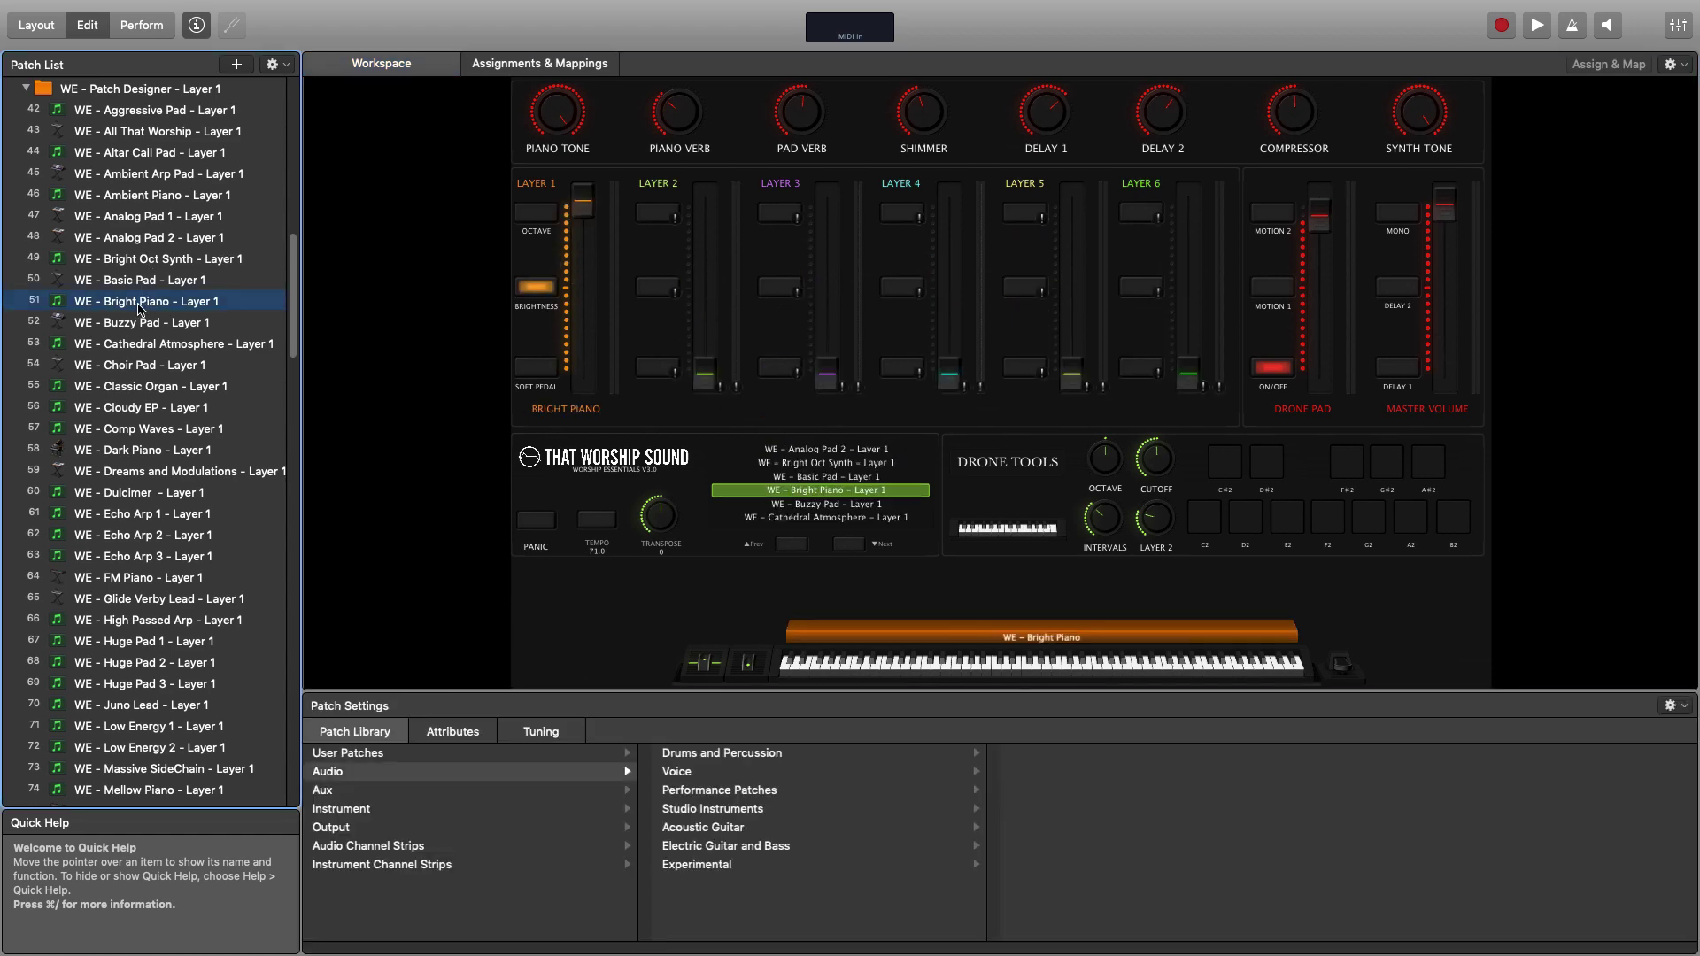
scroll(139, 309, down, 20)
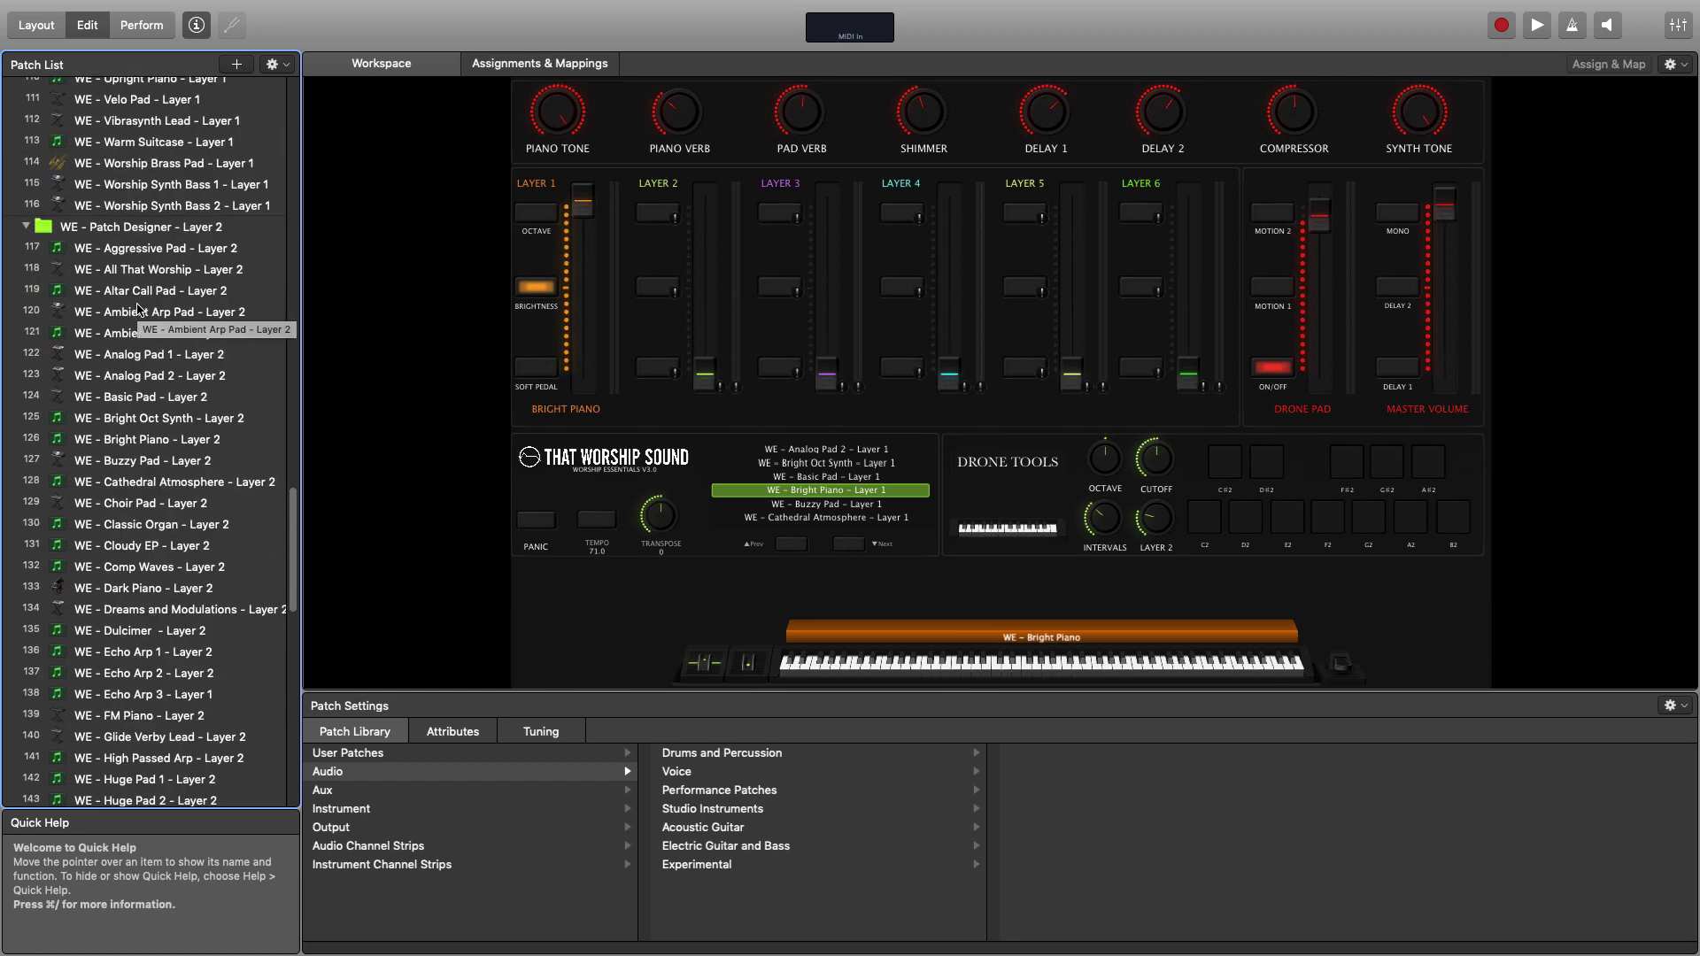
super+click(158, 250)
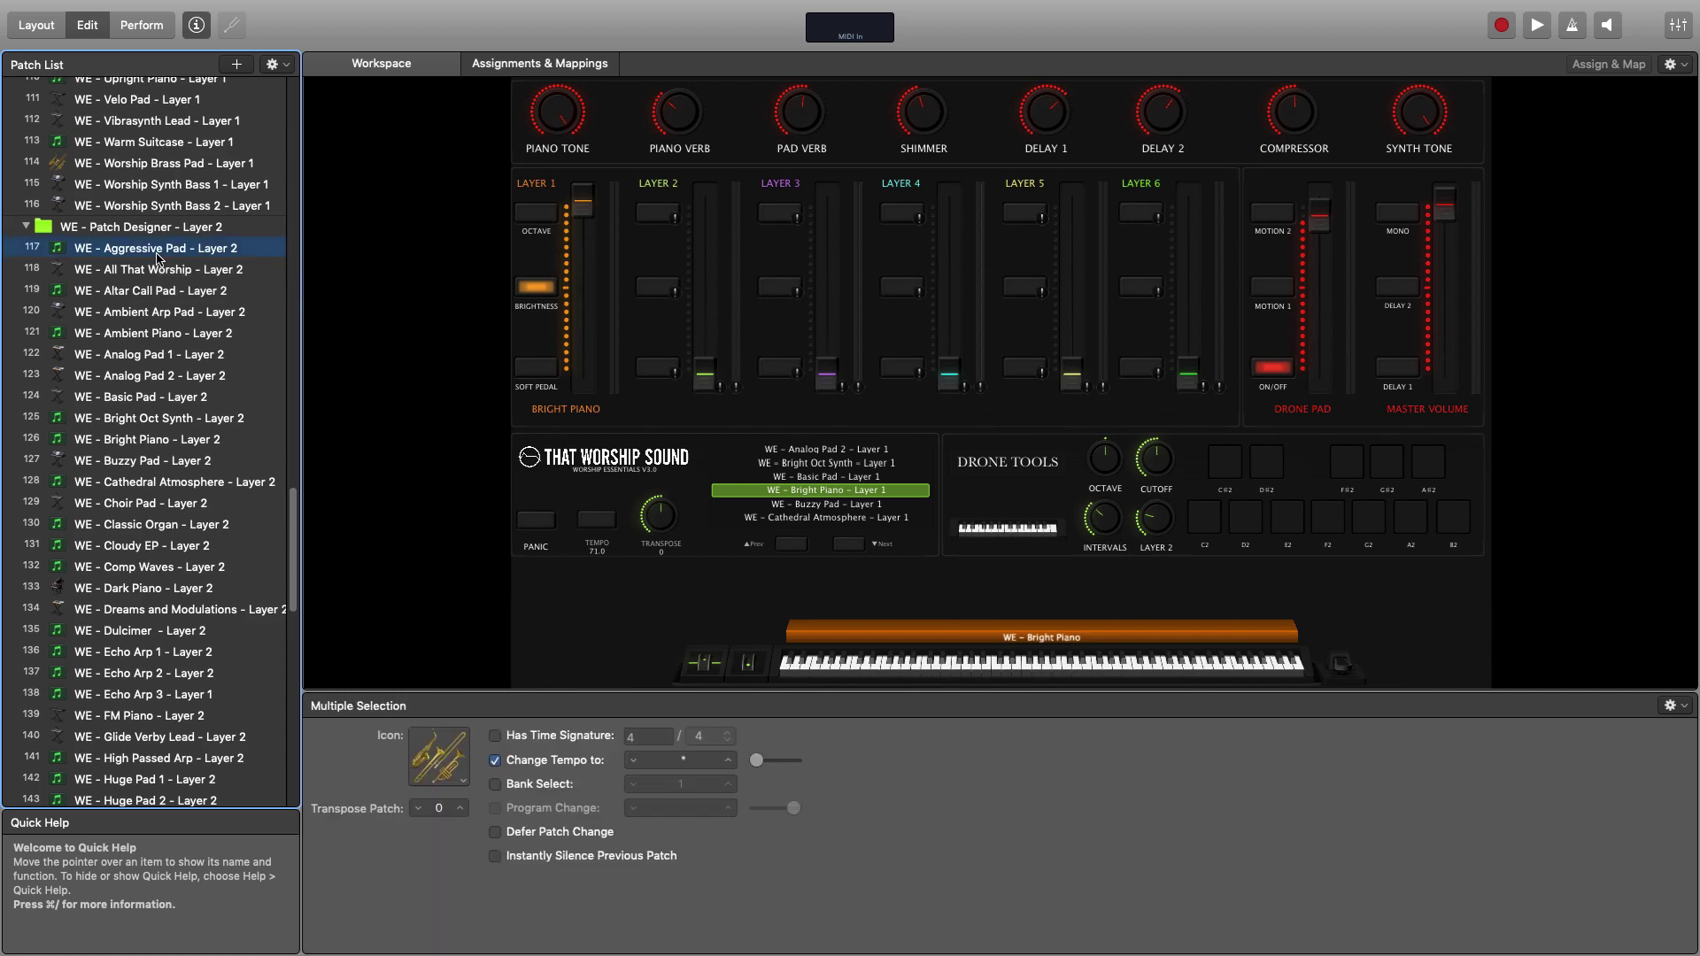
scroll(157, 257, down, 15)
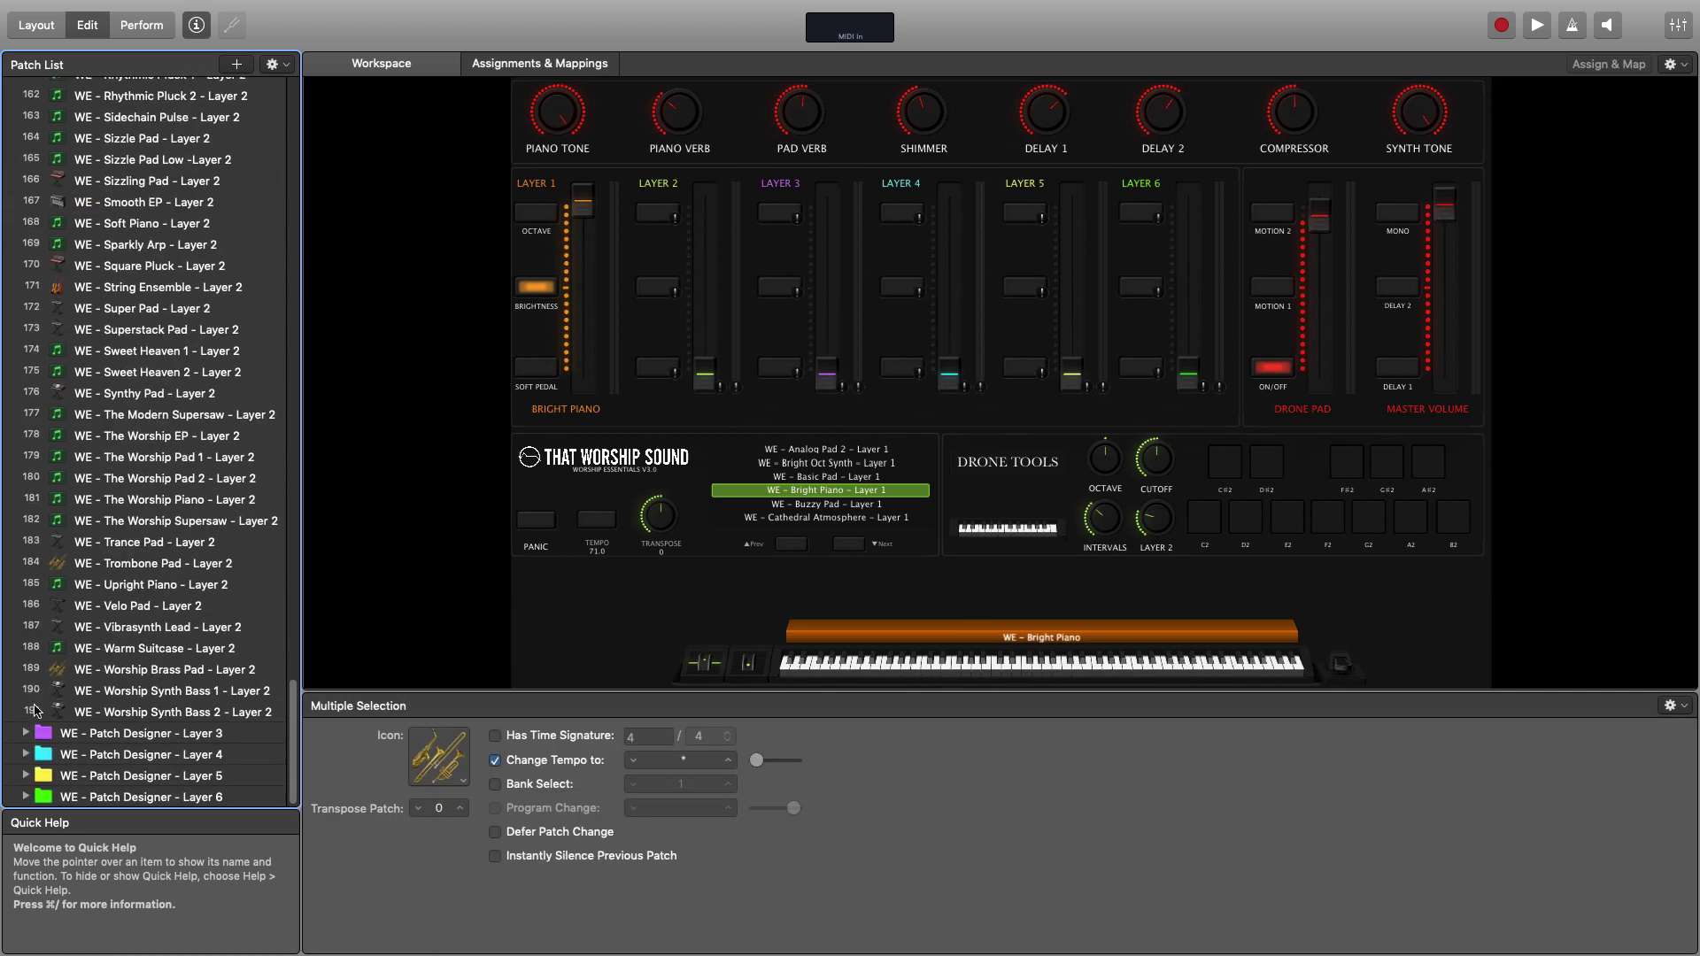
click(27, 734)
scroll(101, 657, down, 15)
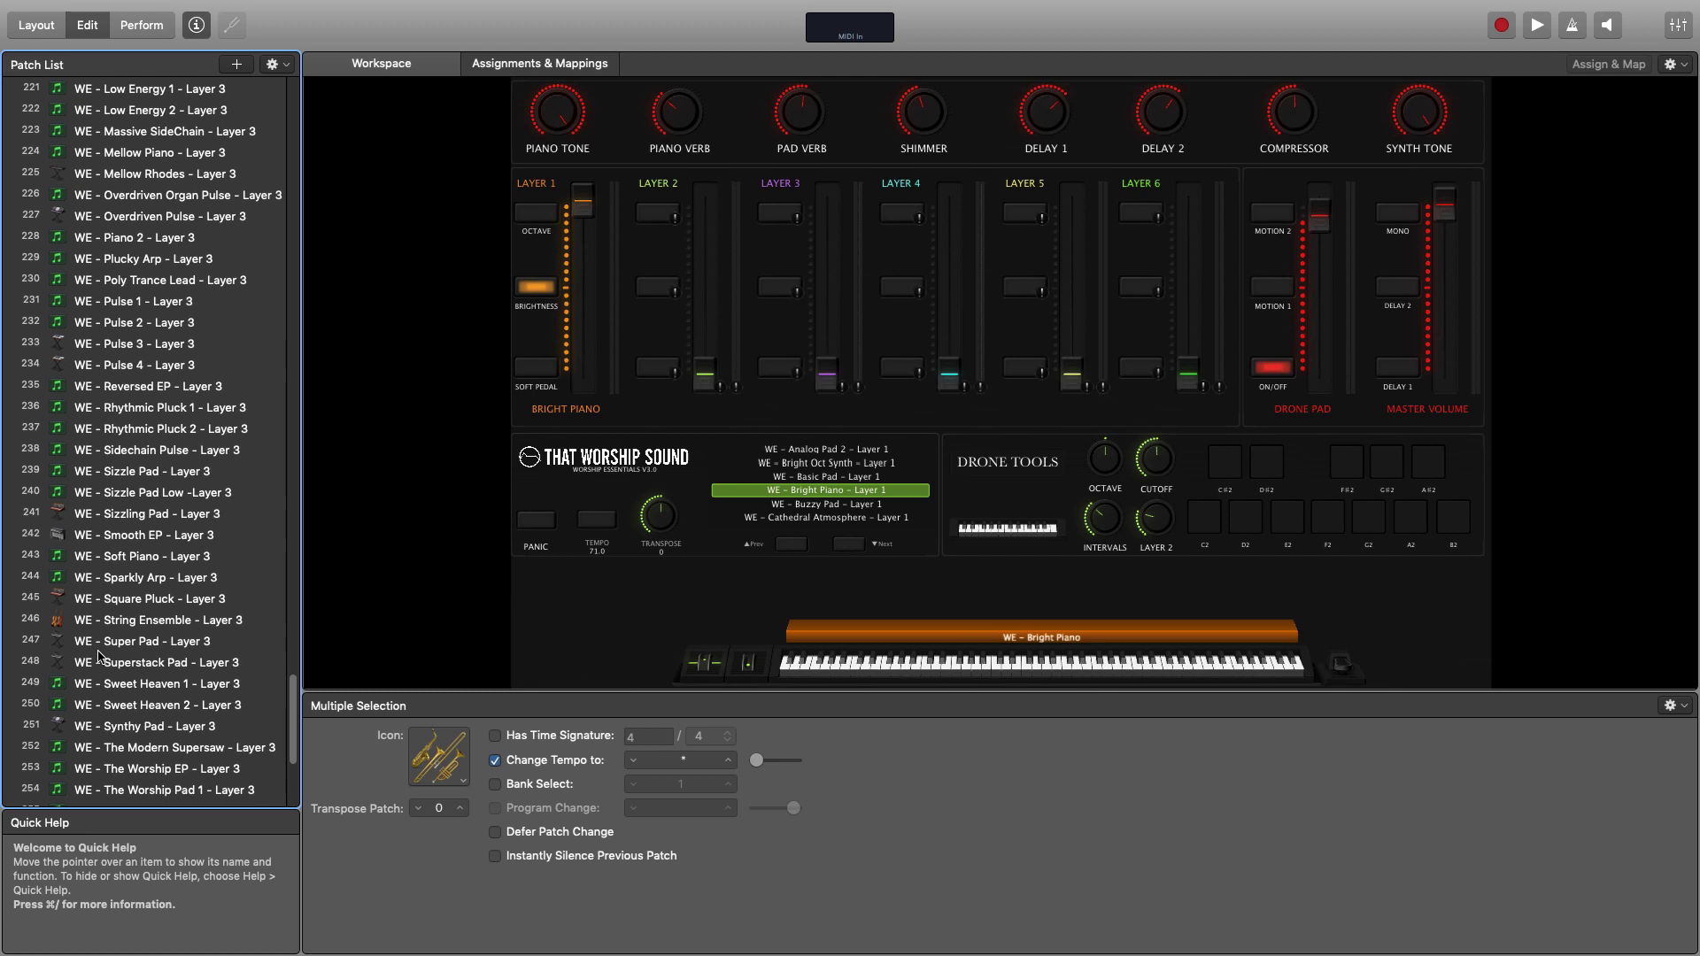
super+click(173, 302)
right_click(173, 302)
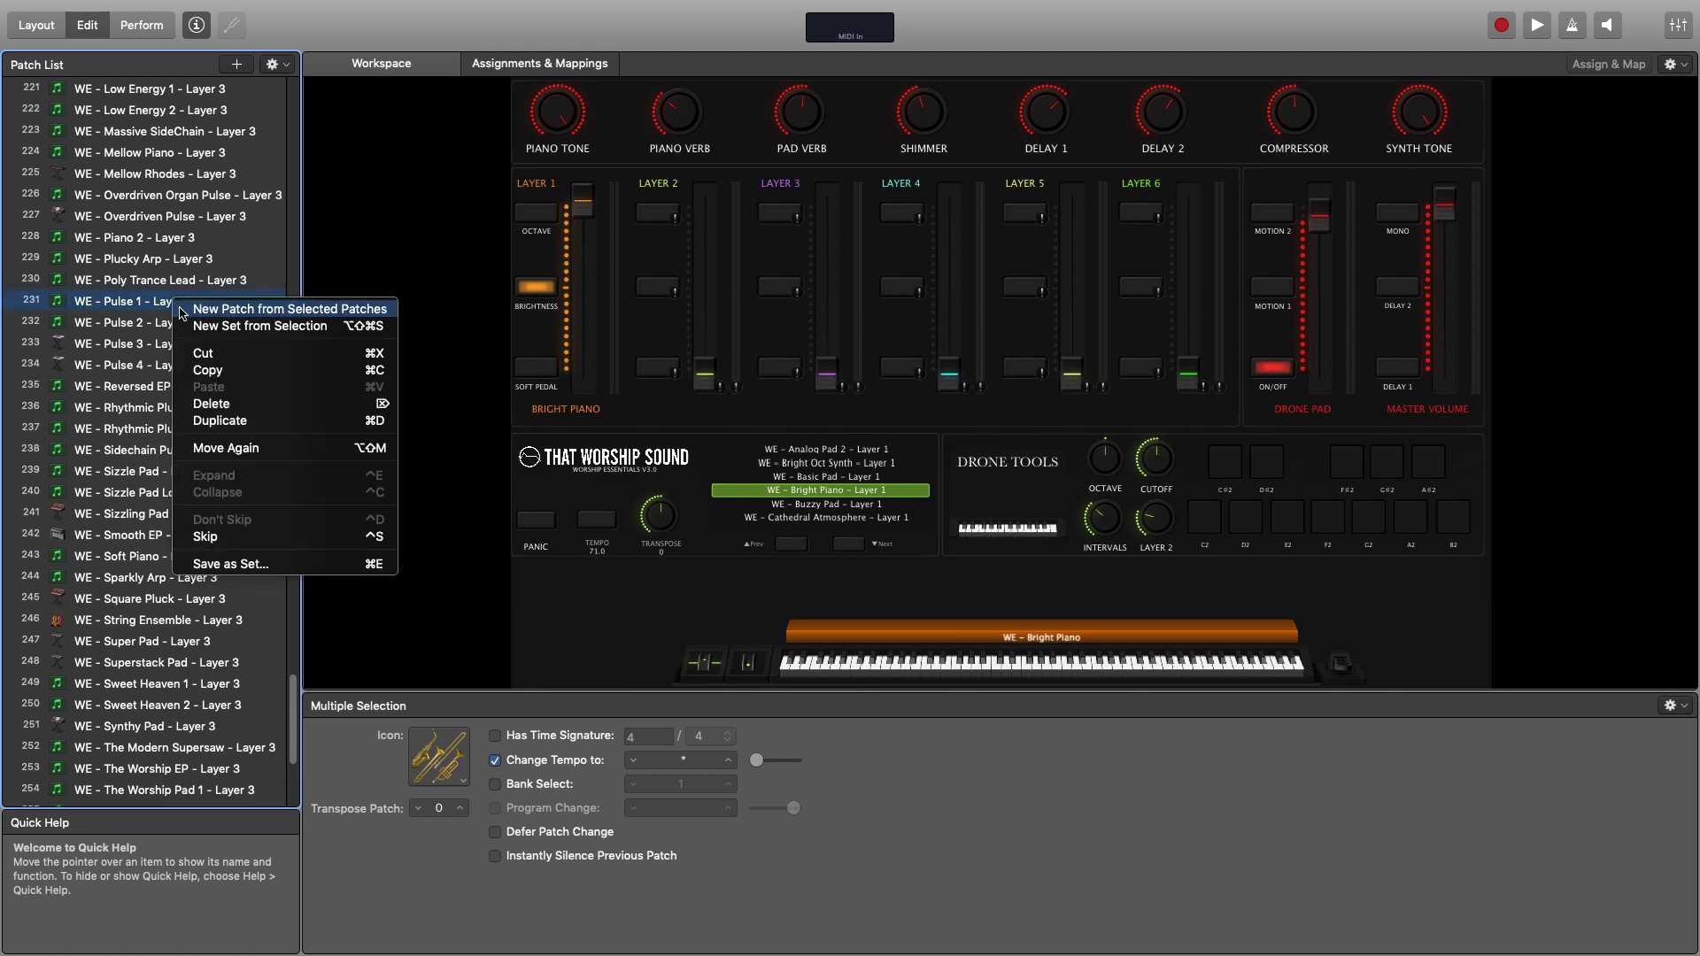
click(245, 310)
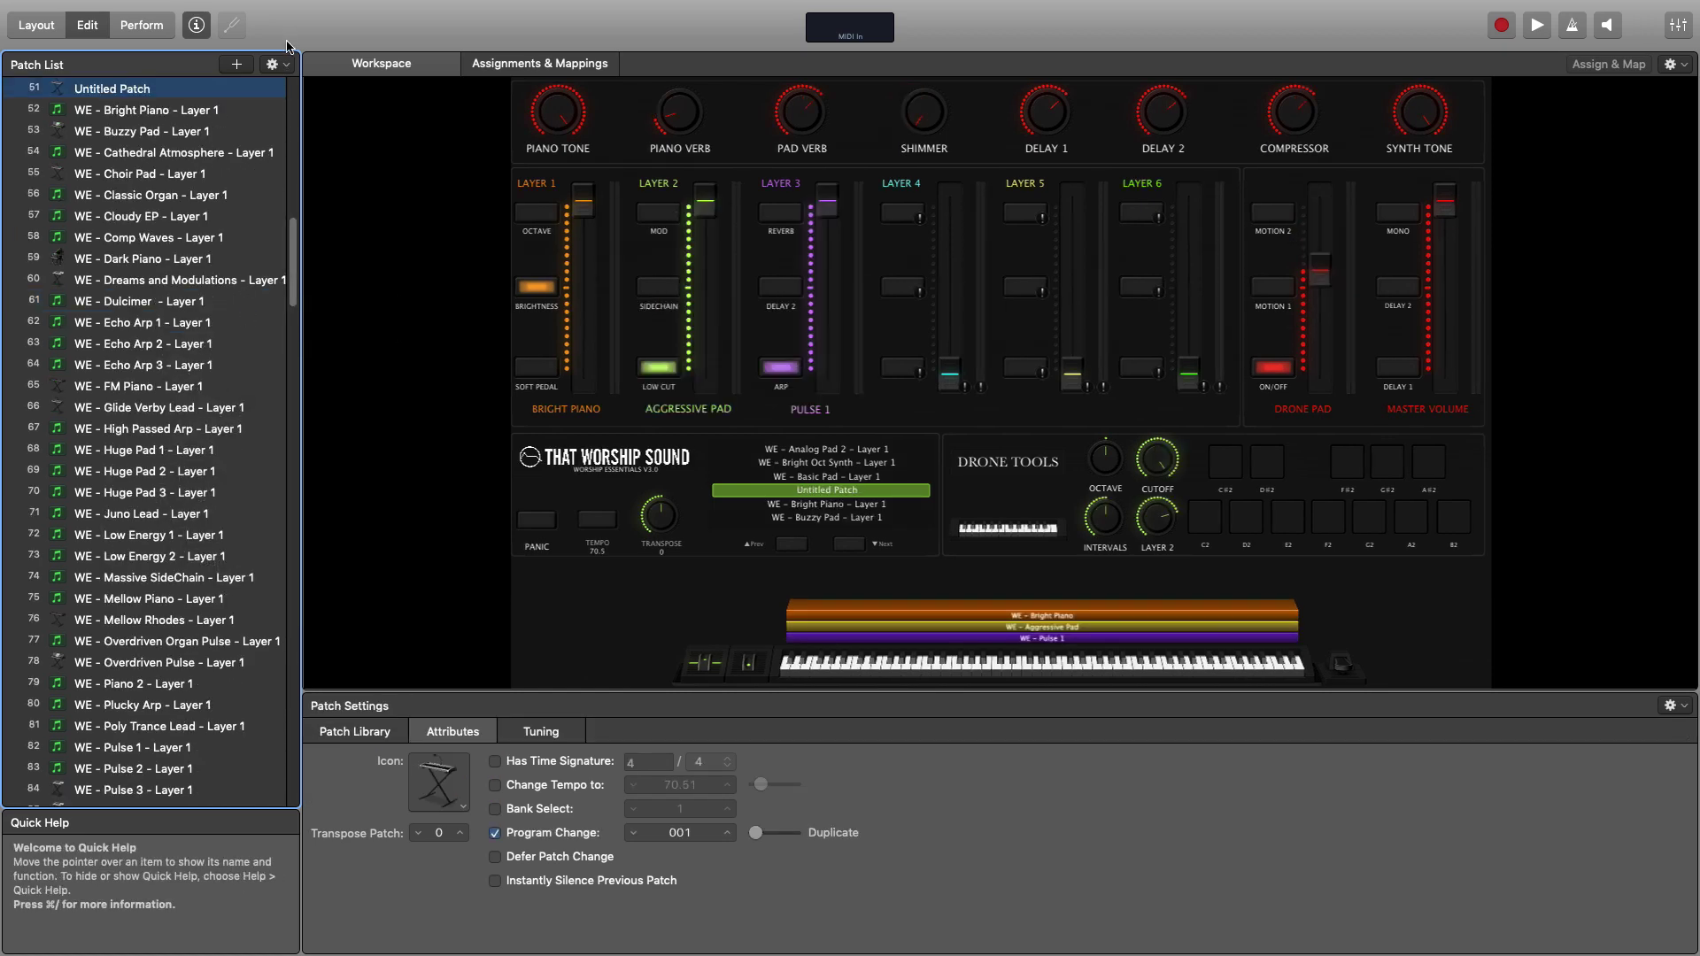
Rename the new Untitled Patch to 'MY PATCH 2'
click(274, 64)
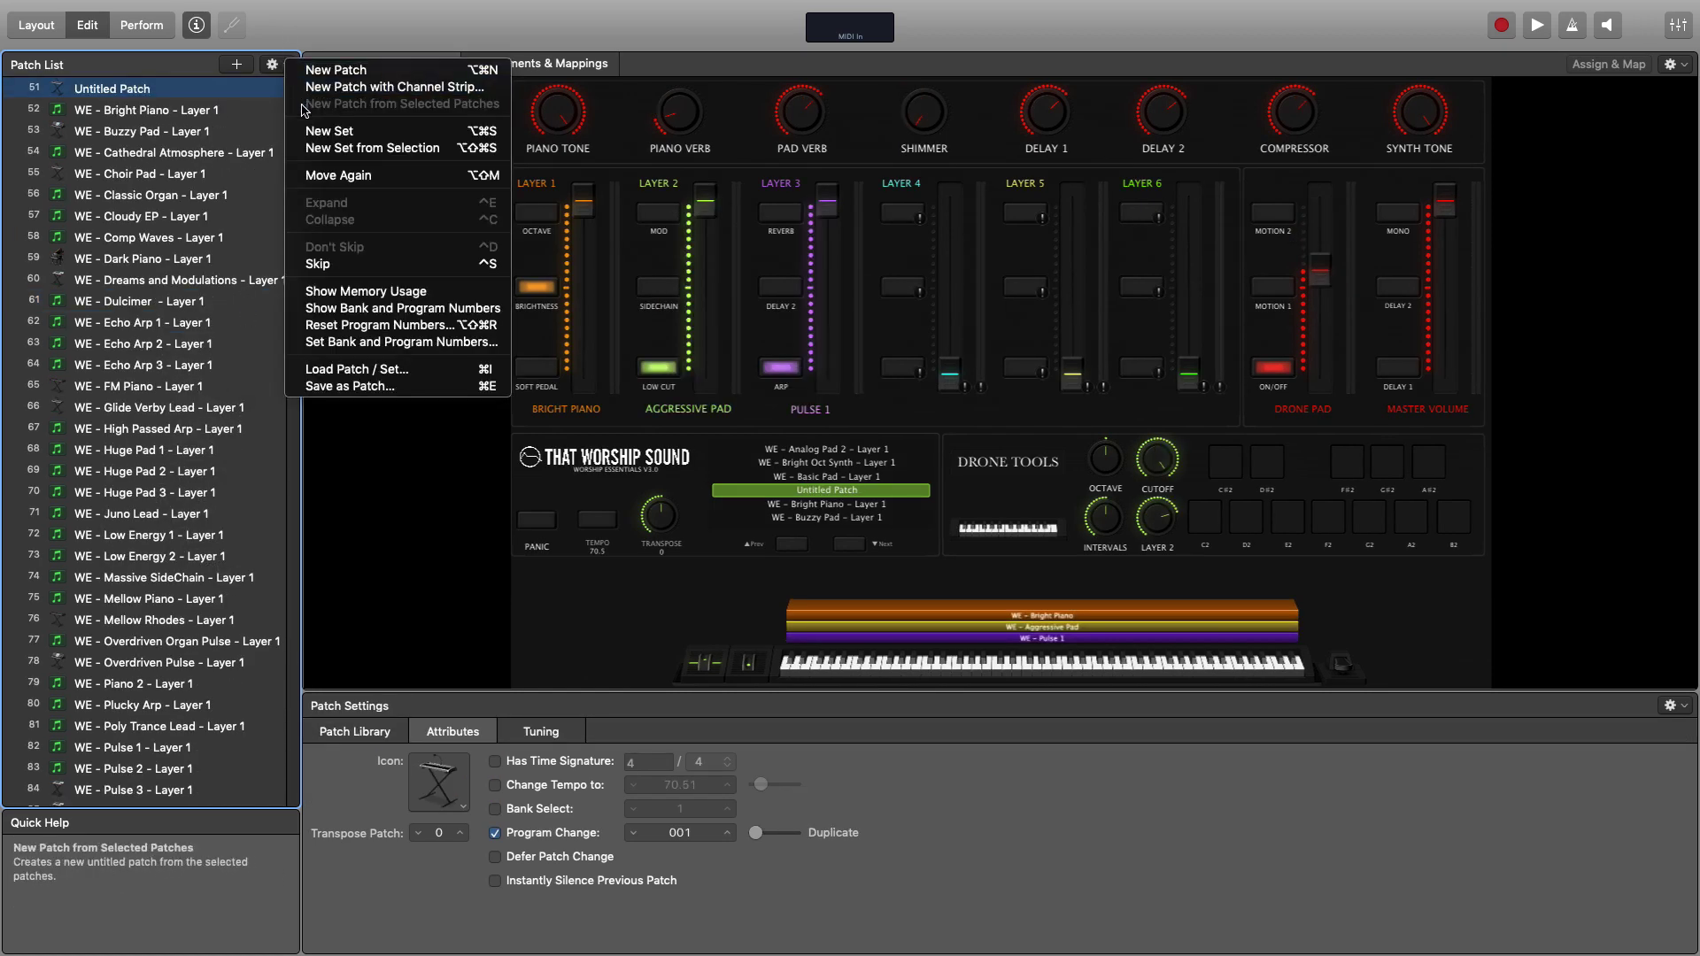
key(Escape)
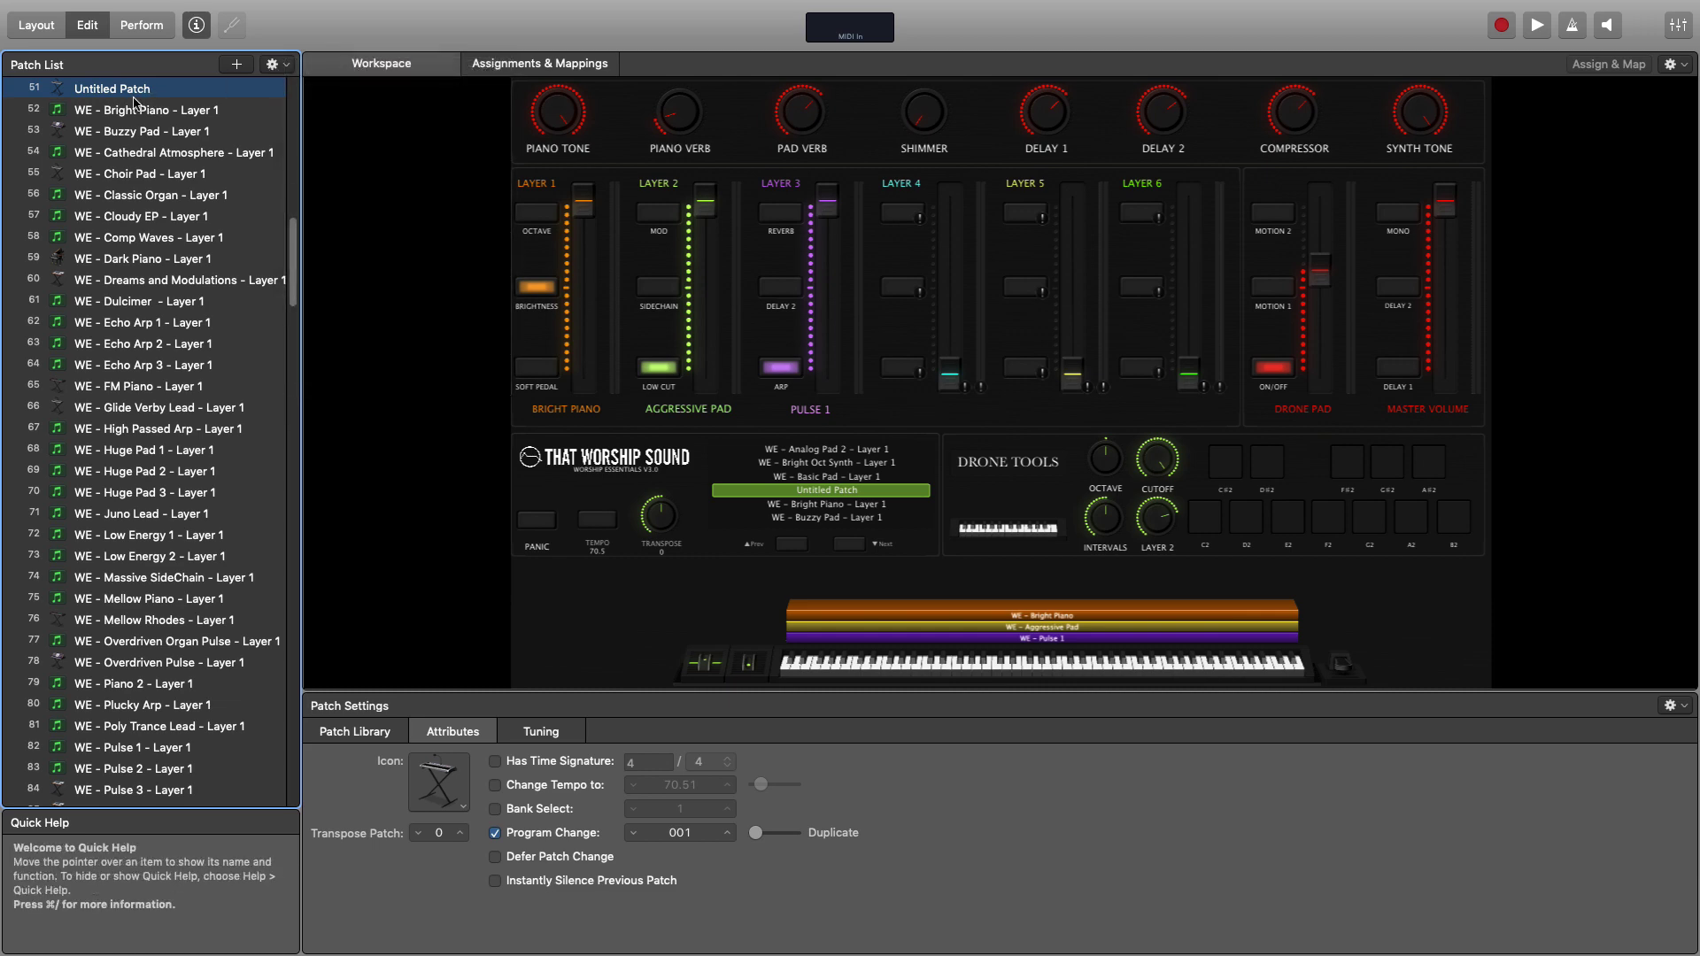
click(381, 260)
click(115, 350)
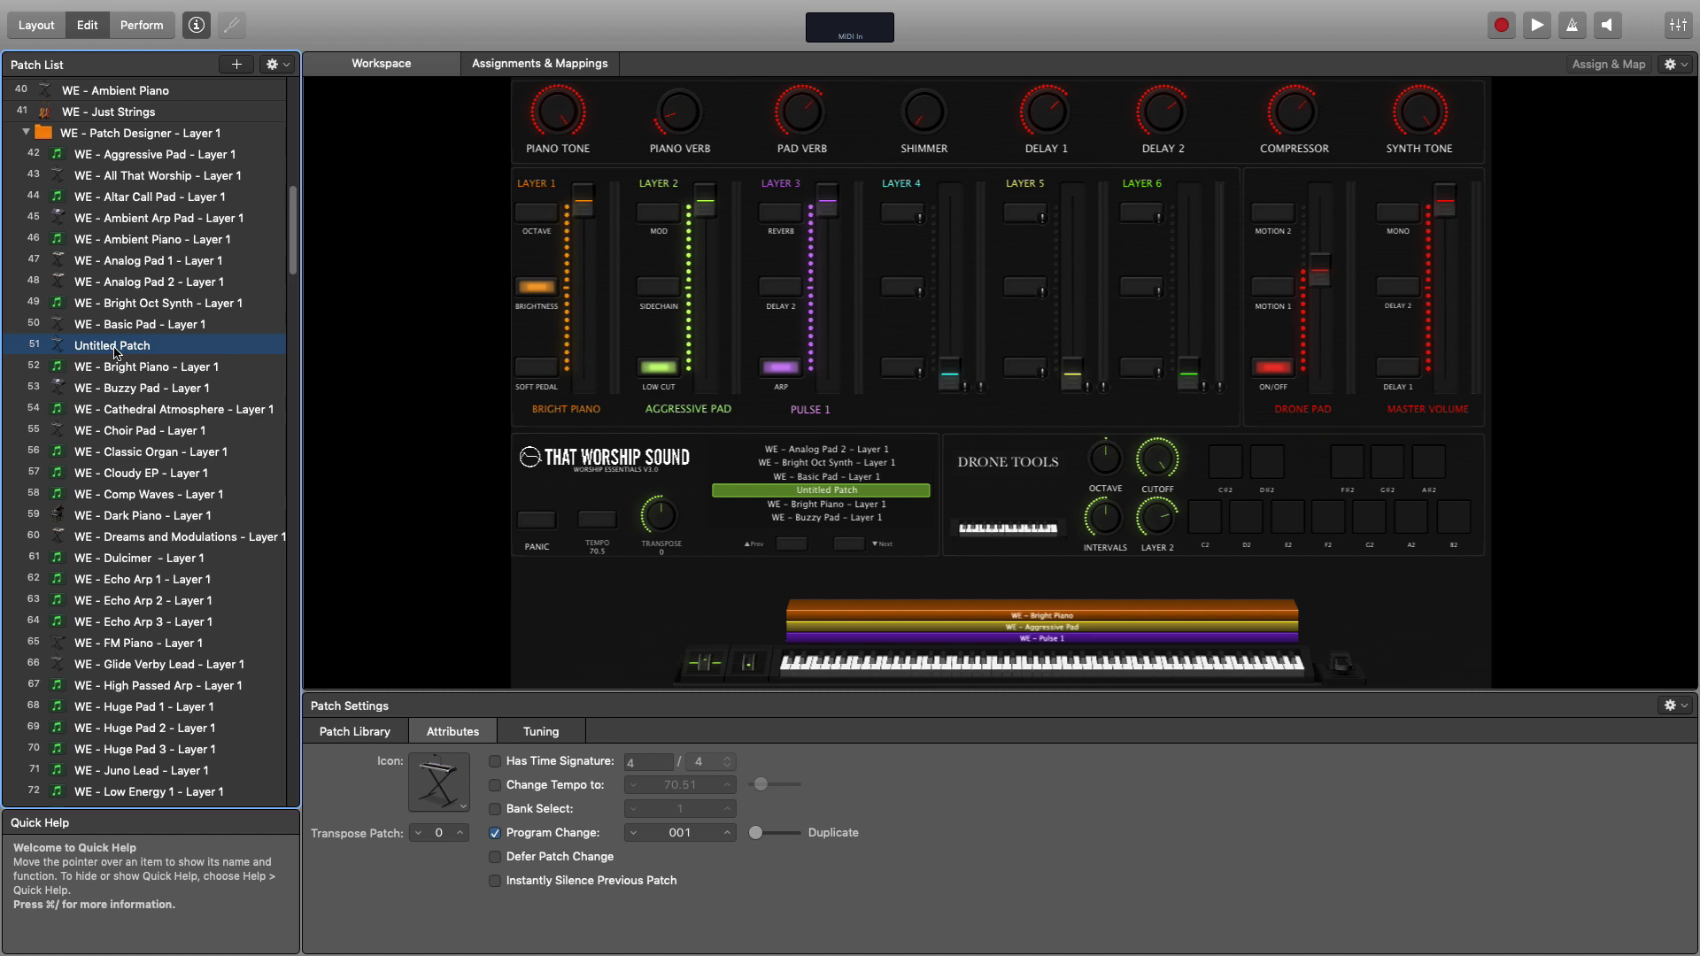
click(115, 347)
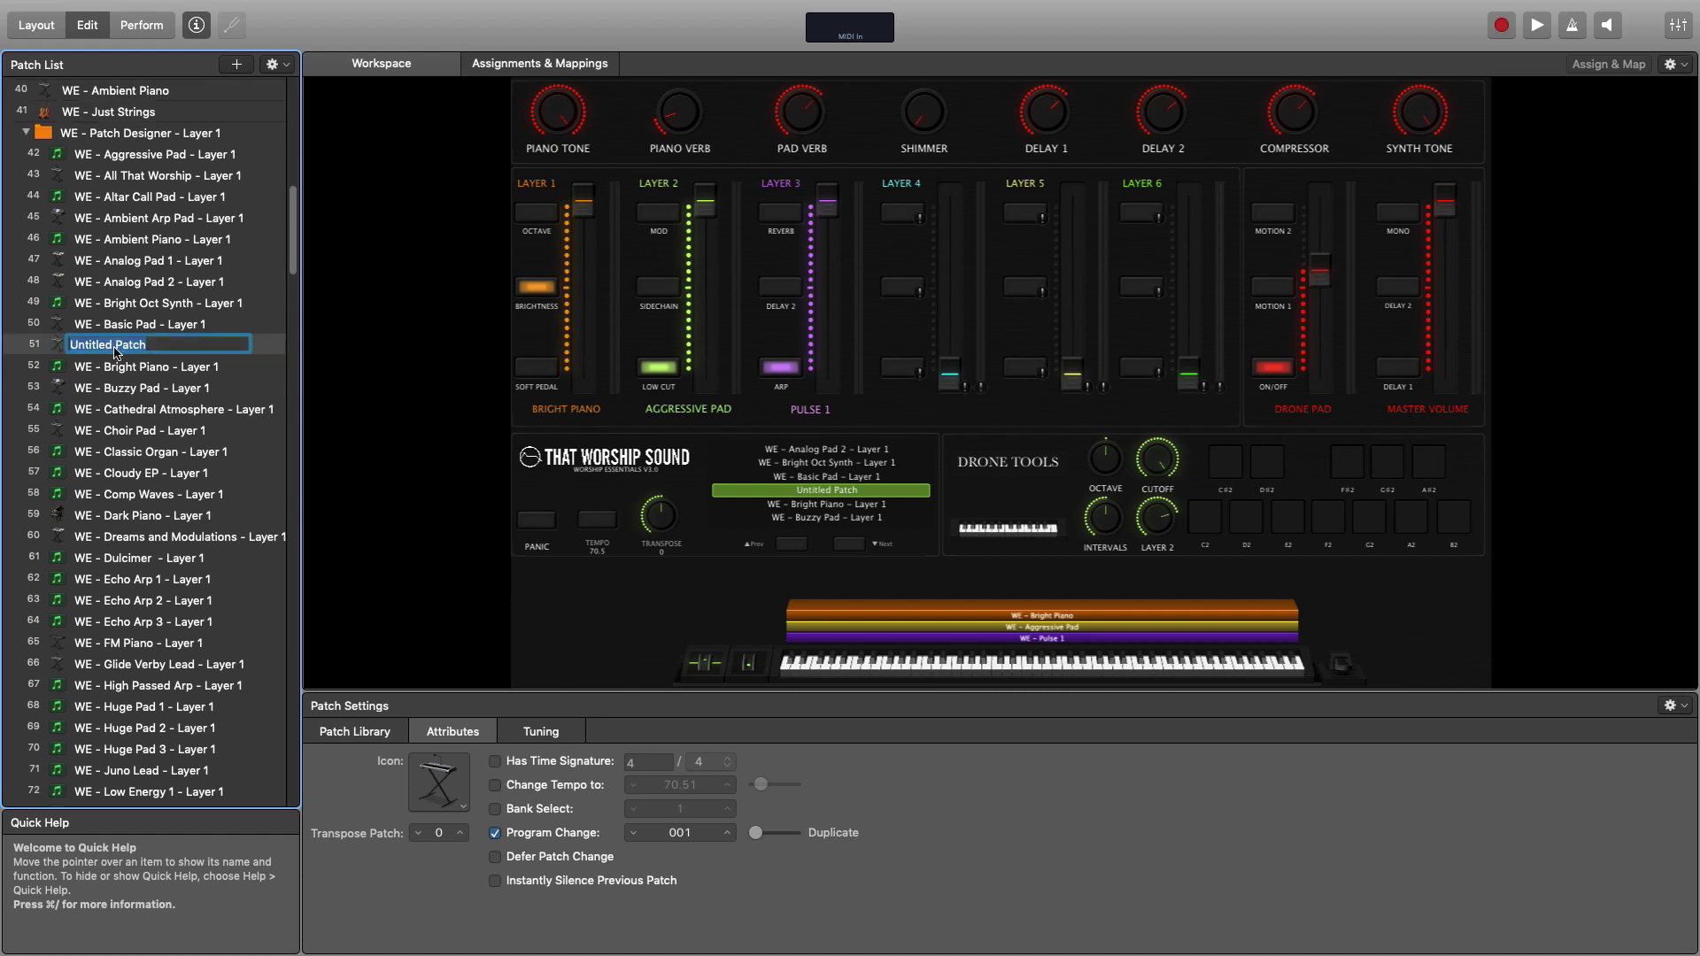
text(MY PATCH 2)
key(Return)
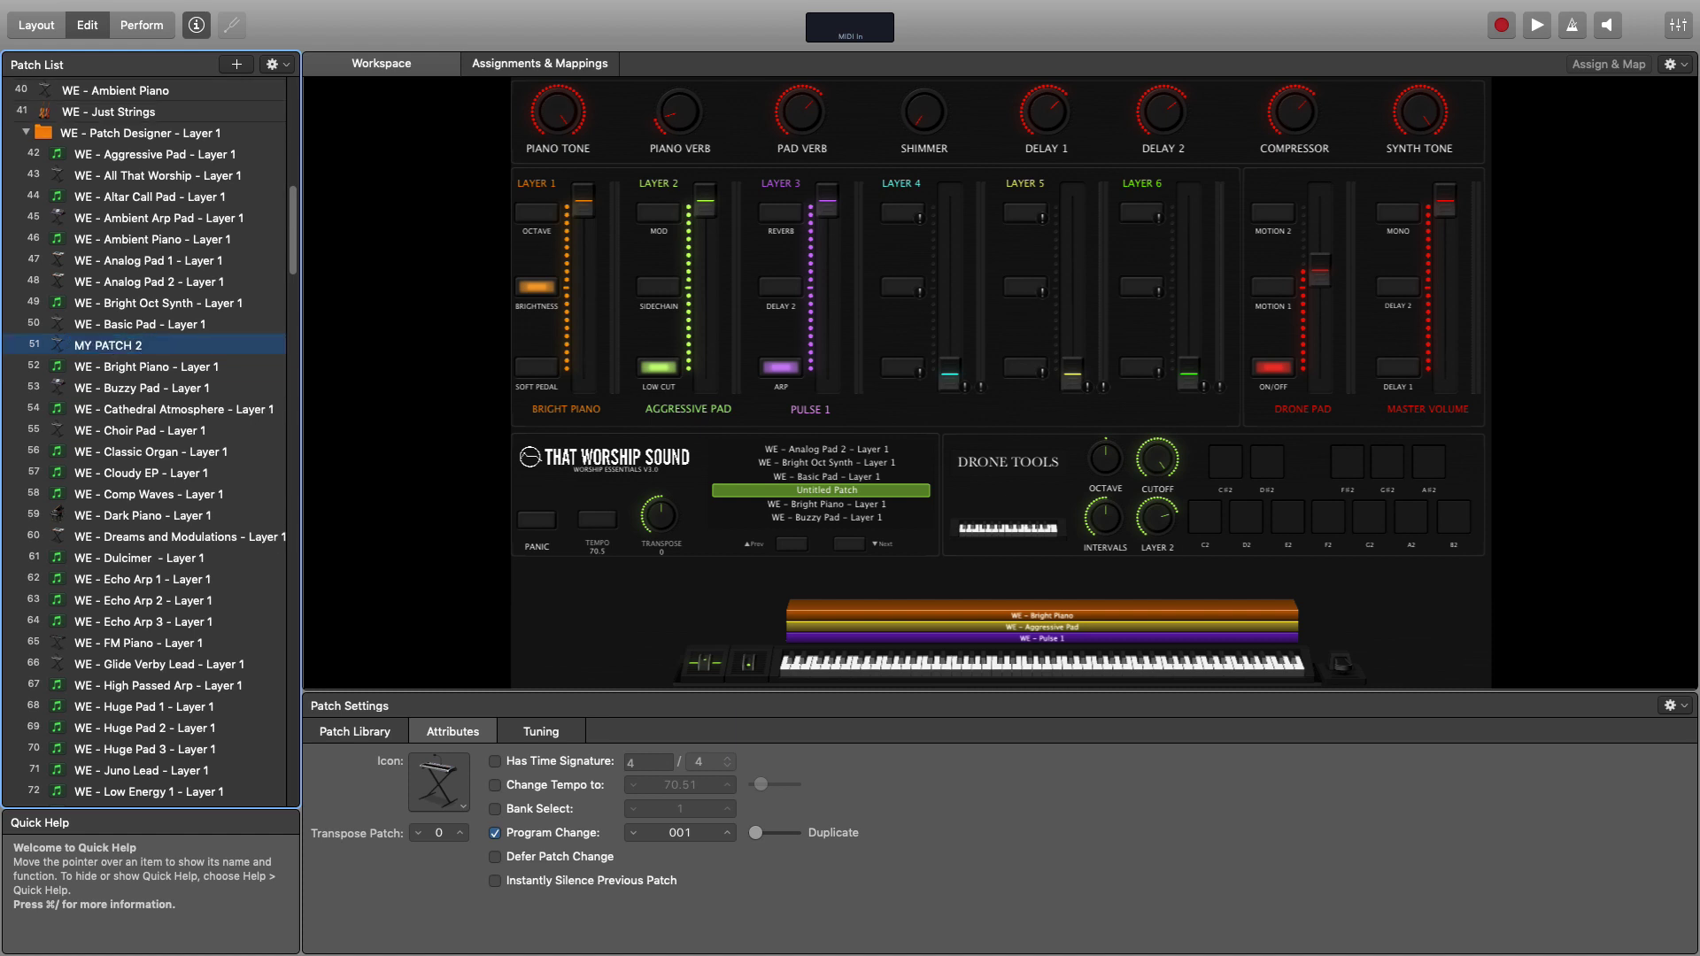
Select WE - Fill The Atmosphere in the trimmed concert and add an empty Untitled Patch after it
click(394, 312)
click(222, 137)
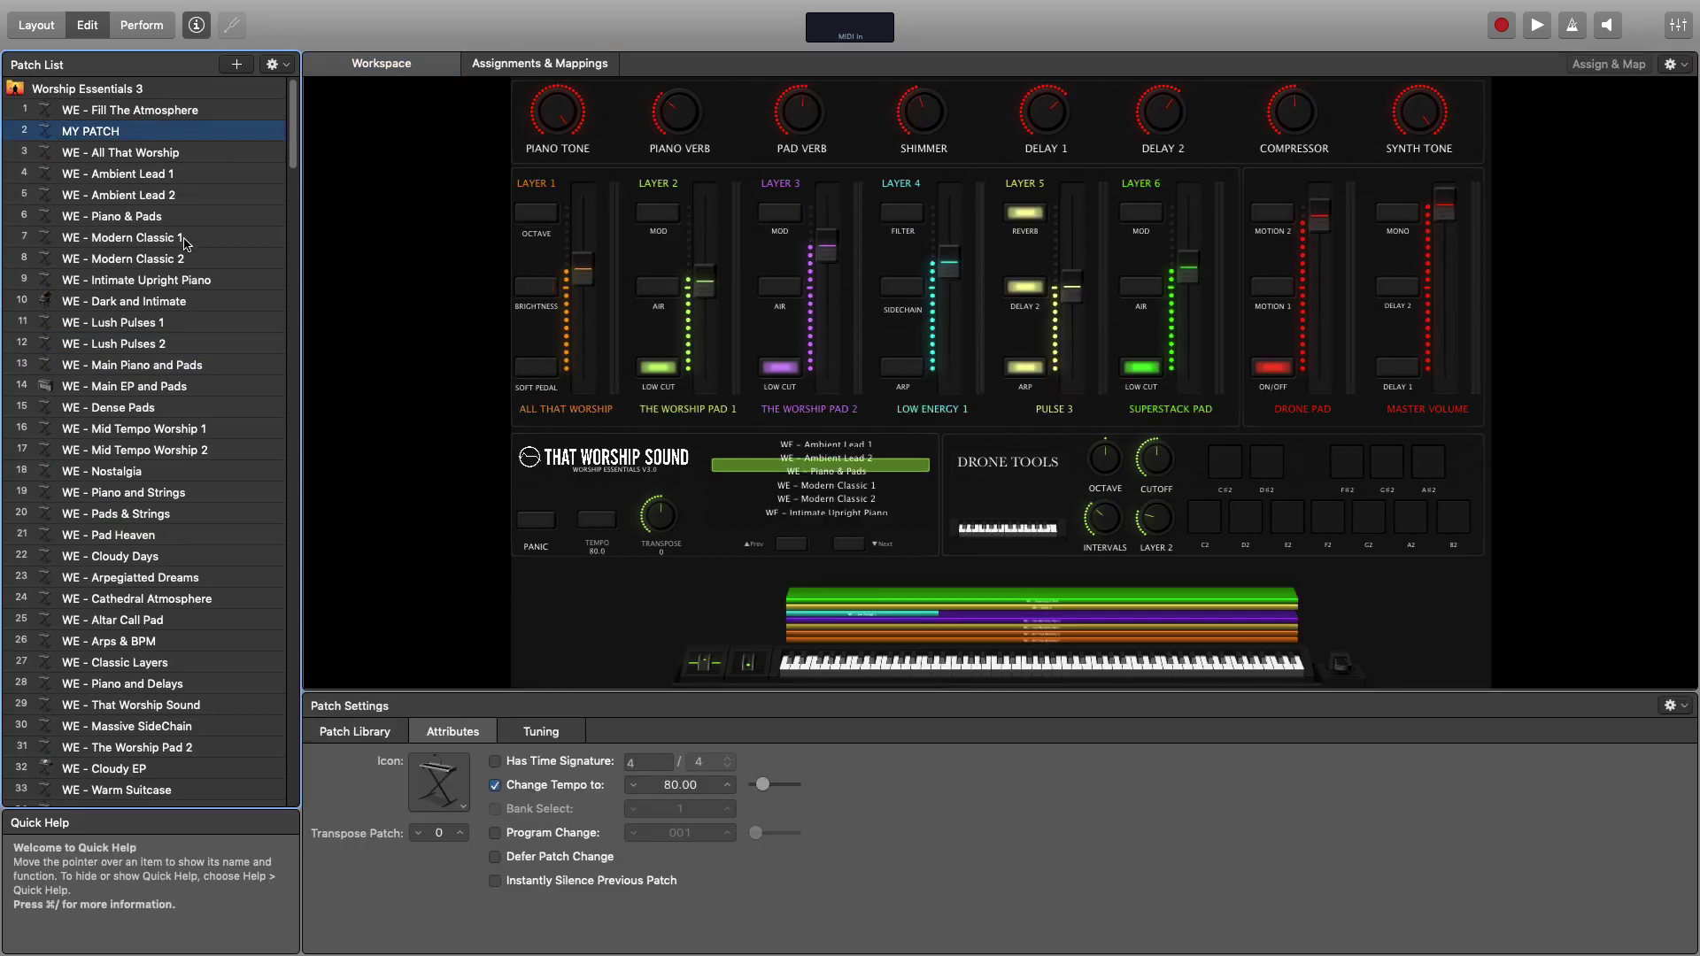
scroll(187, 252, down, 20)
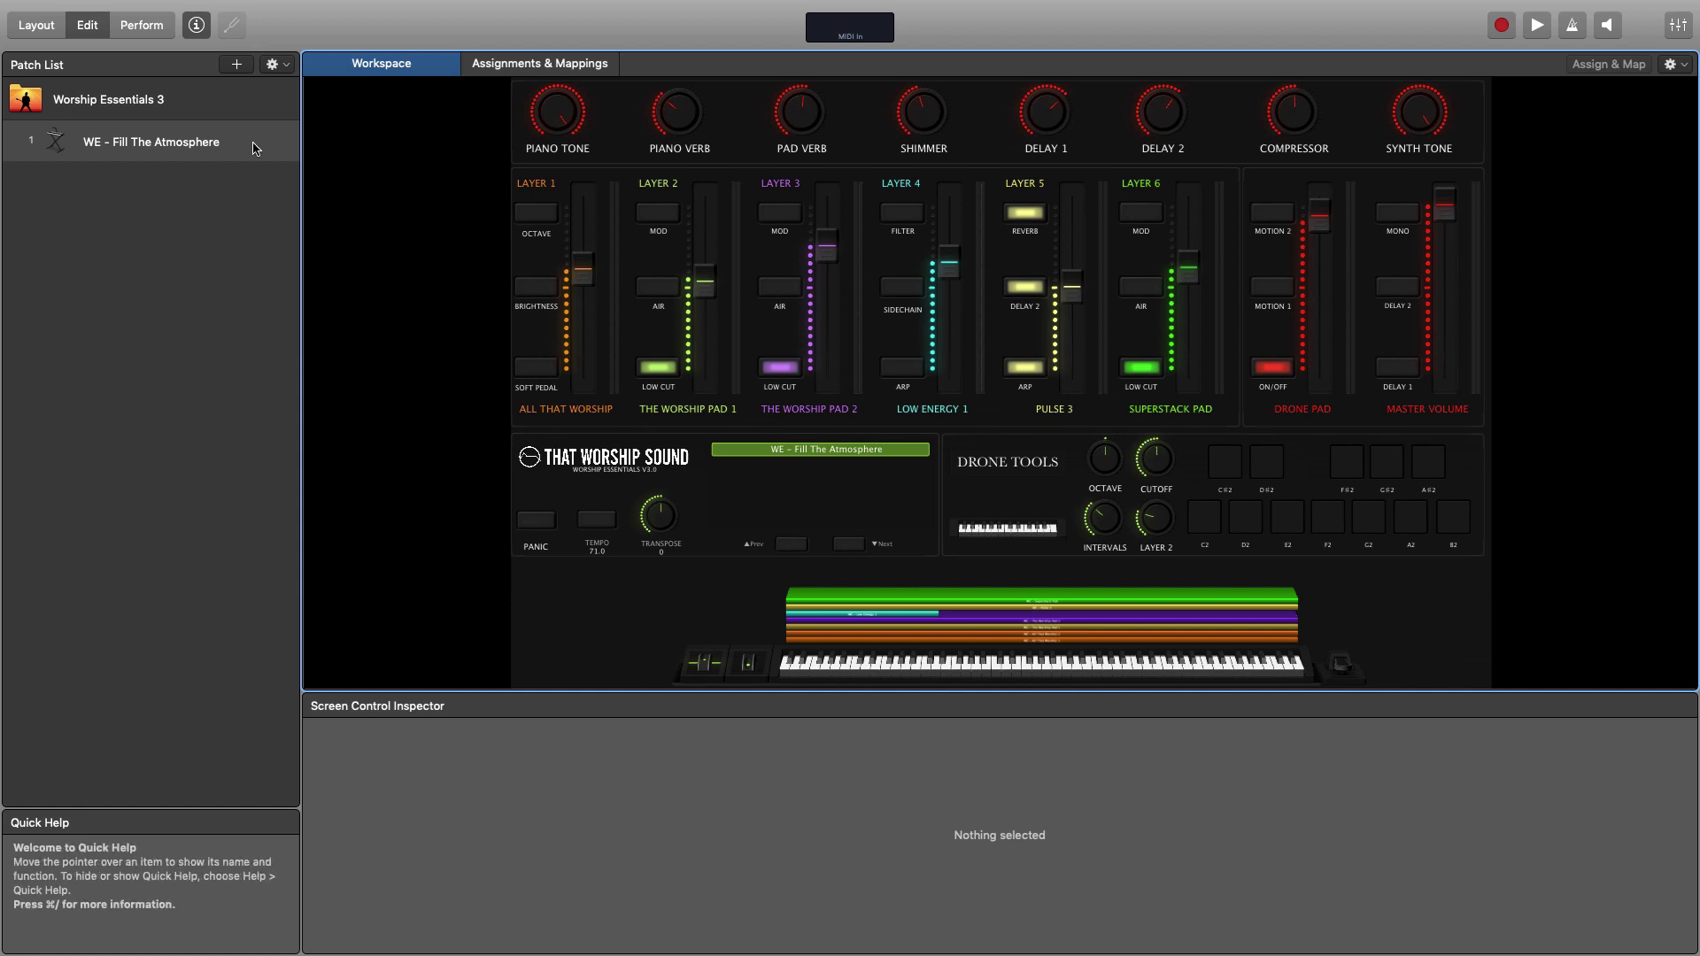
click(255, 144)
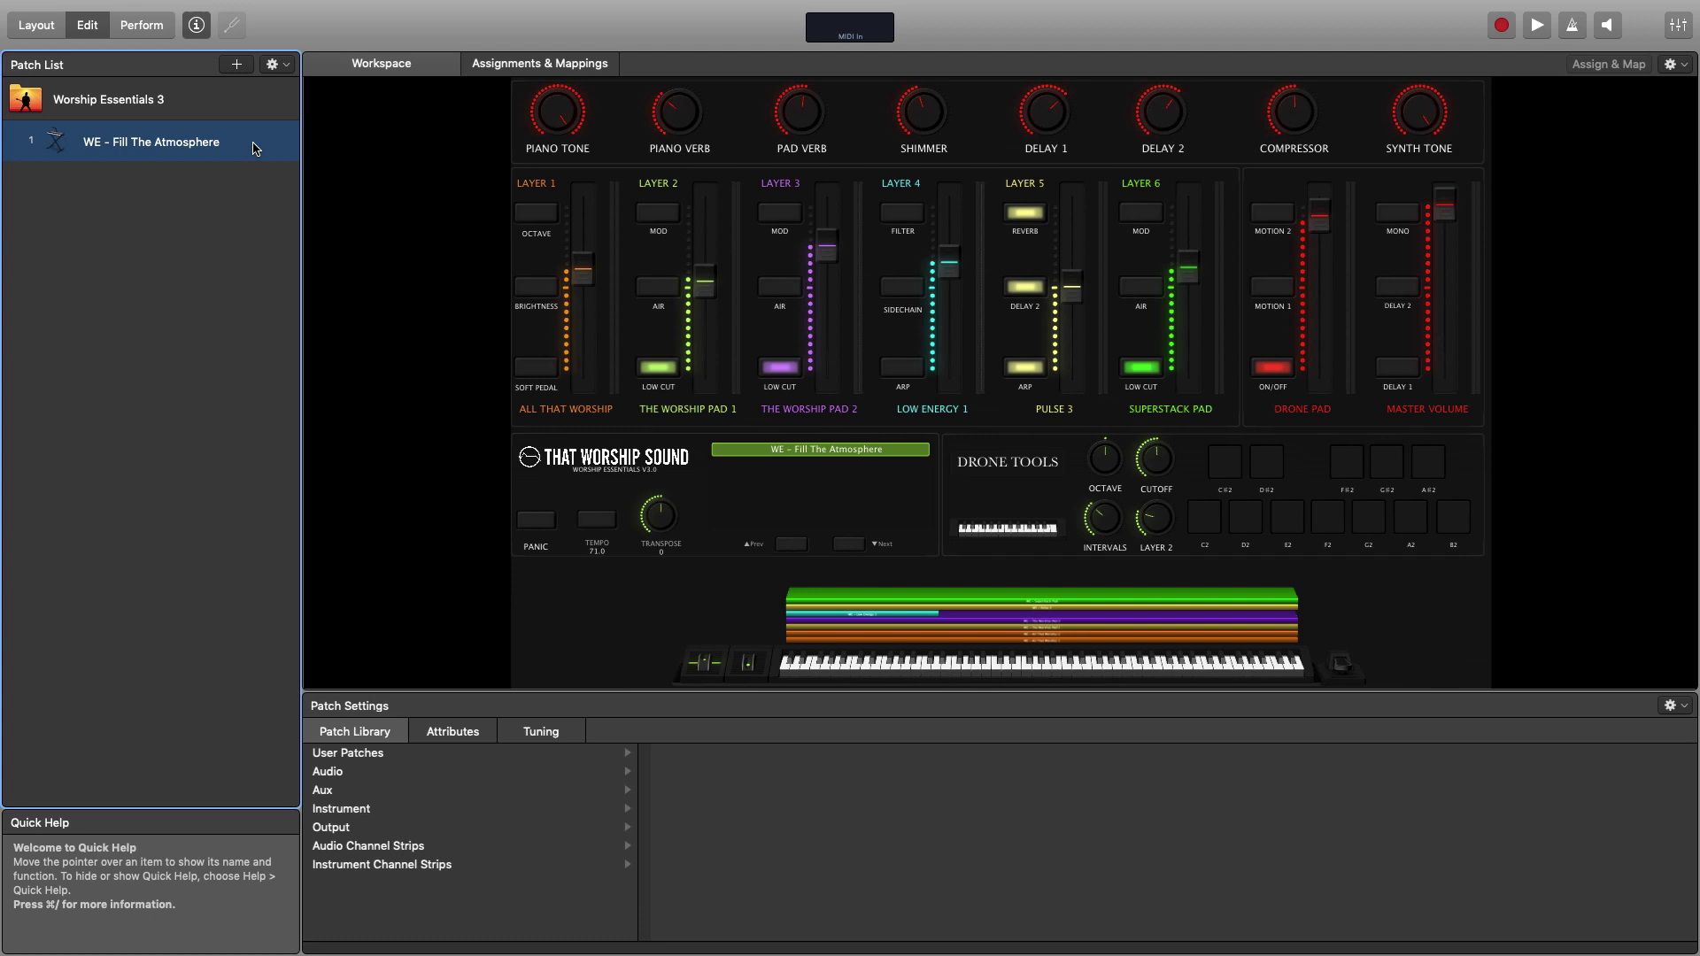
click(237, 66)
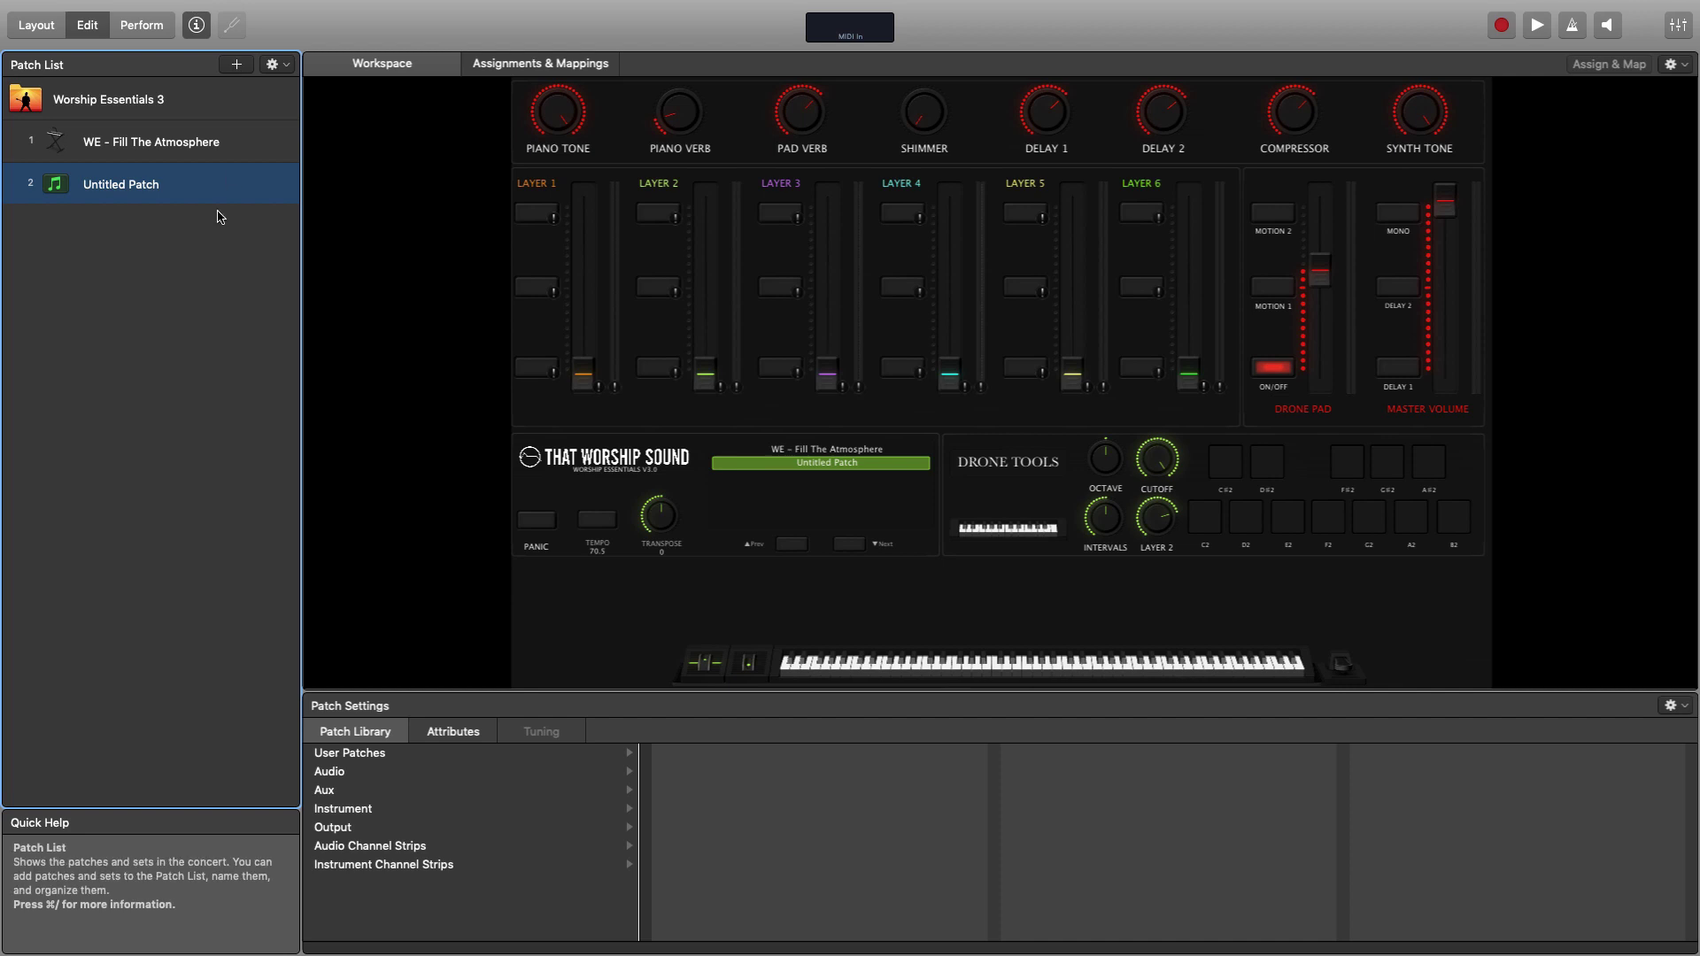
Load The Worship Piano - Layer 1 from User Patches > WE - Patch Designer > Layer 1 Sounds into slot 2
click(355, 753)
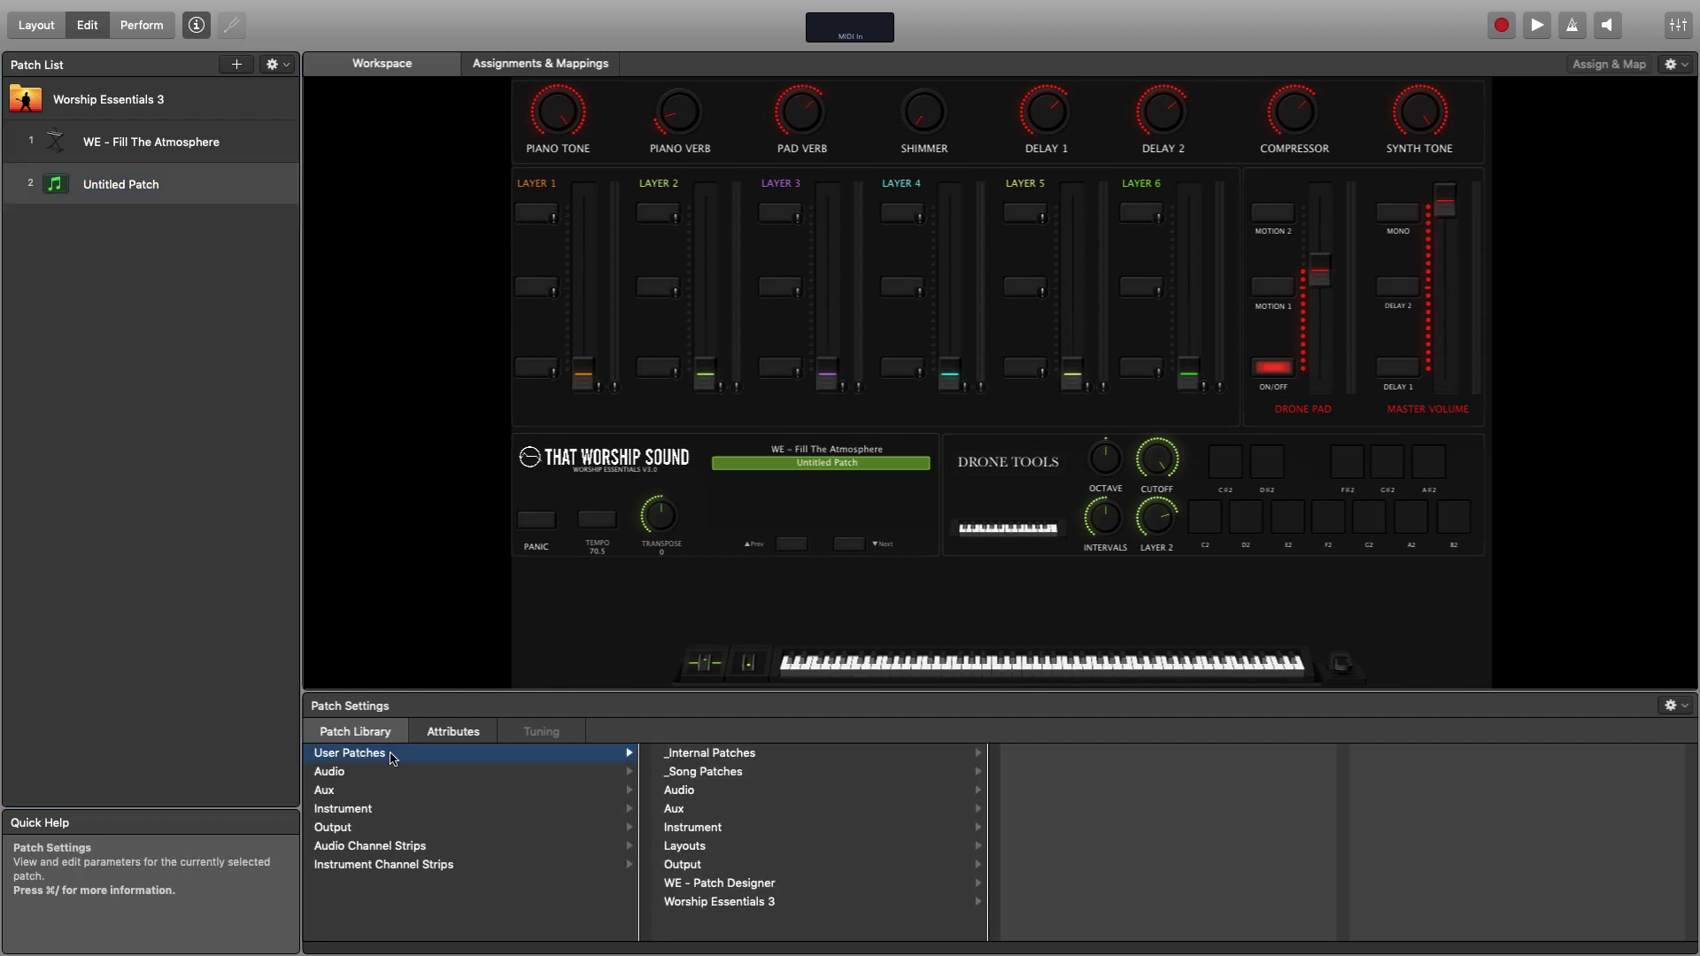
click(738, 883)
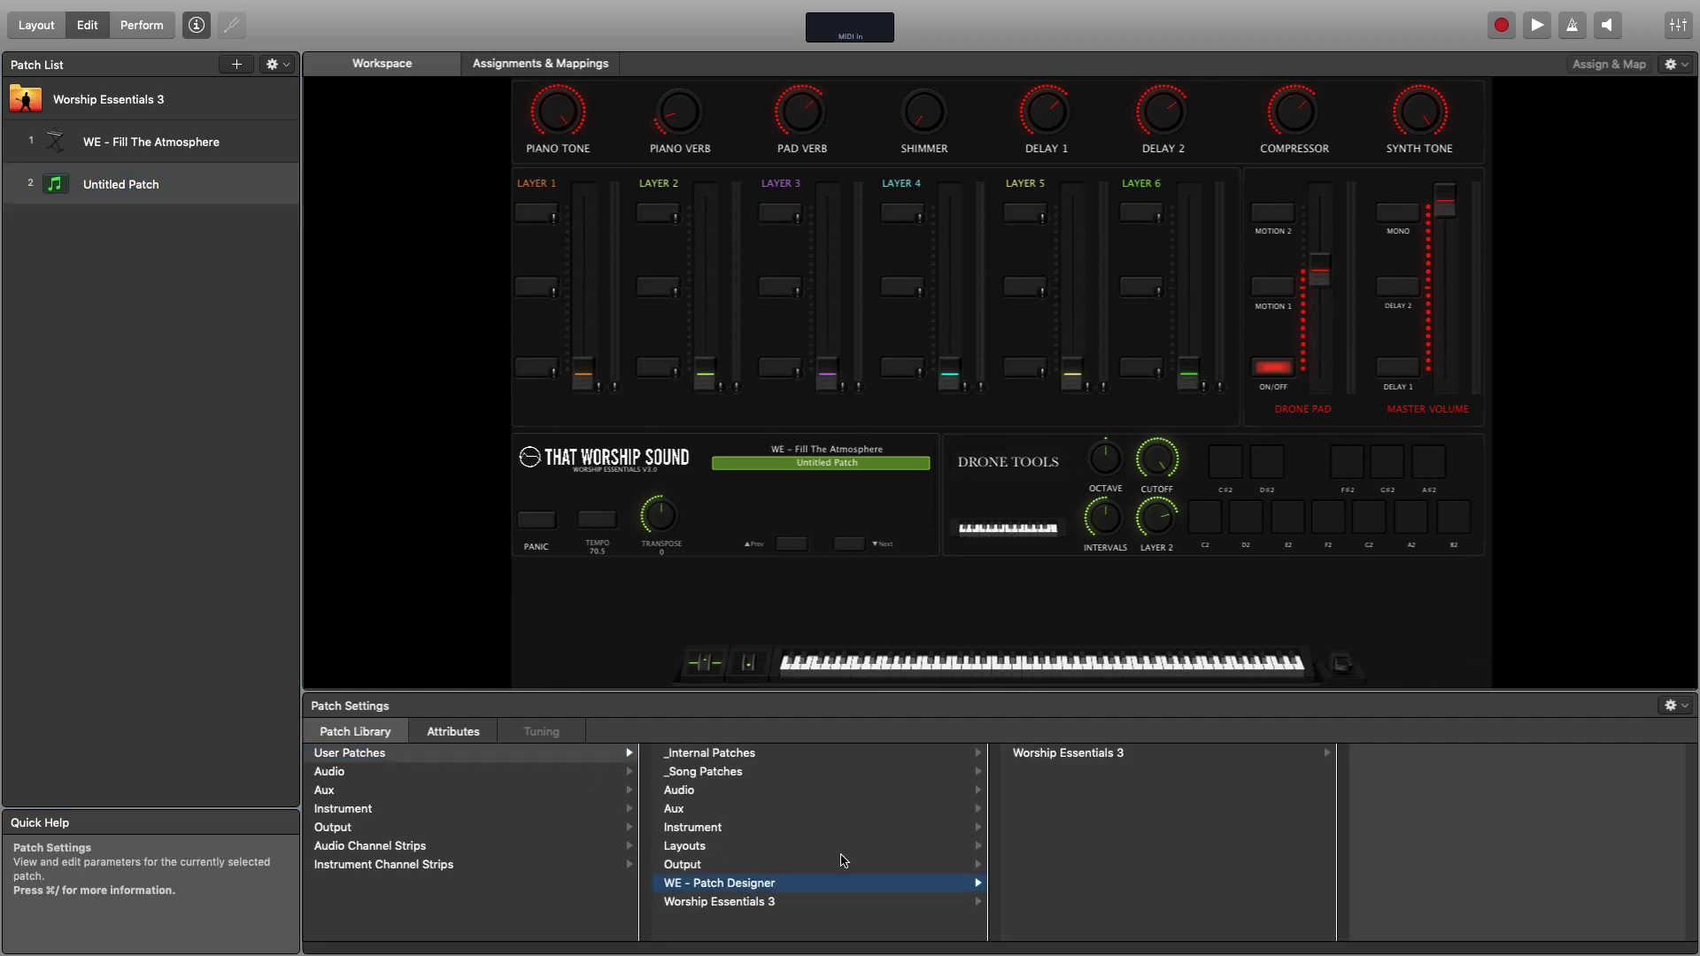
click(1112, 760)
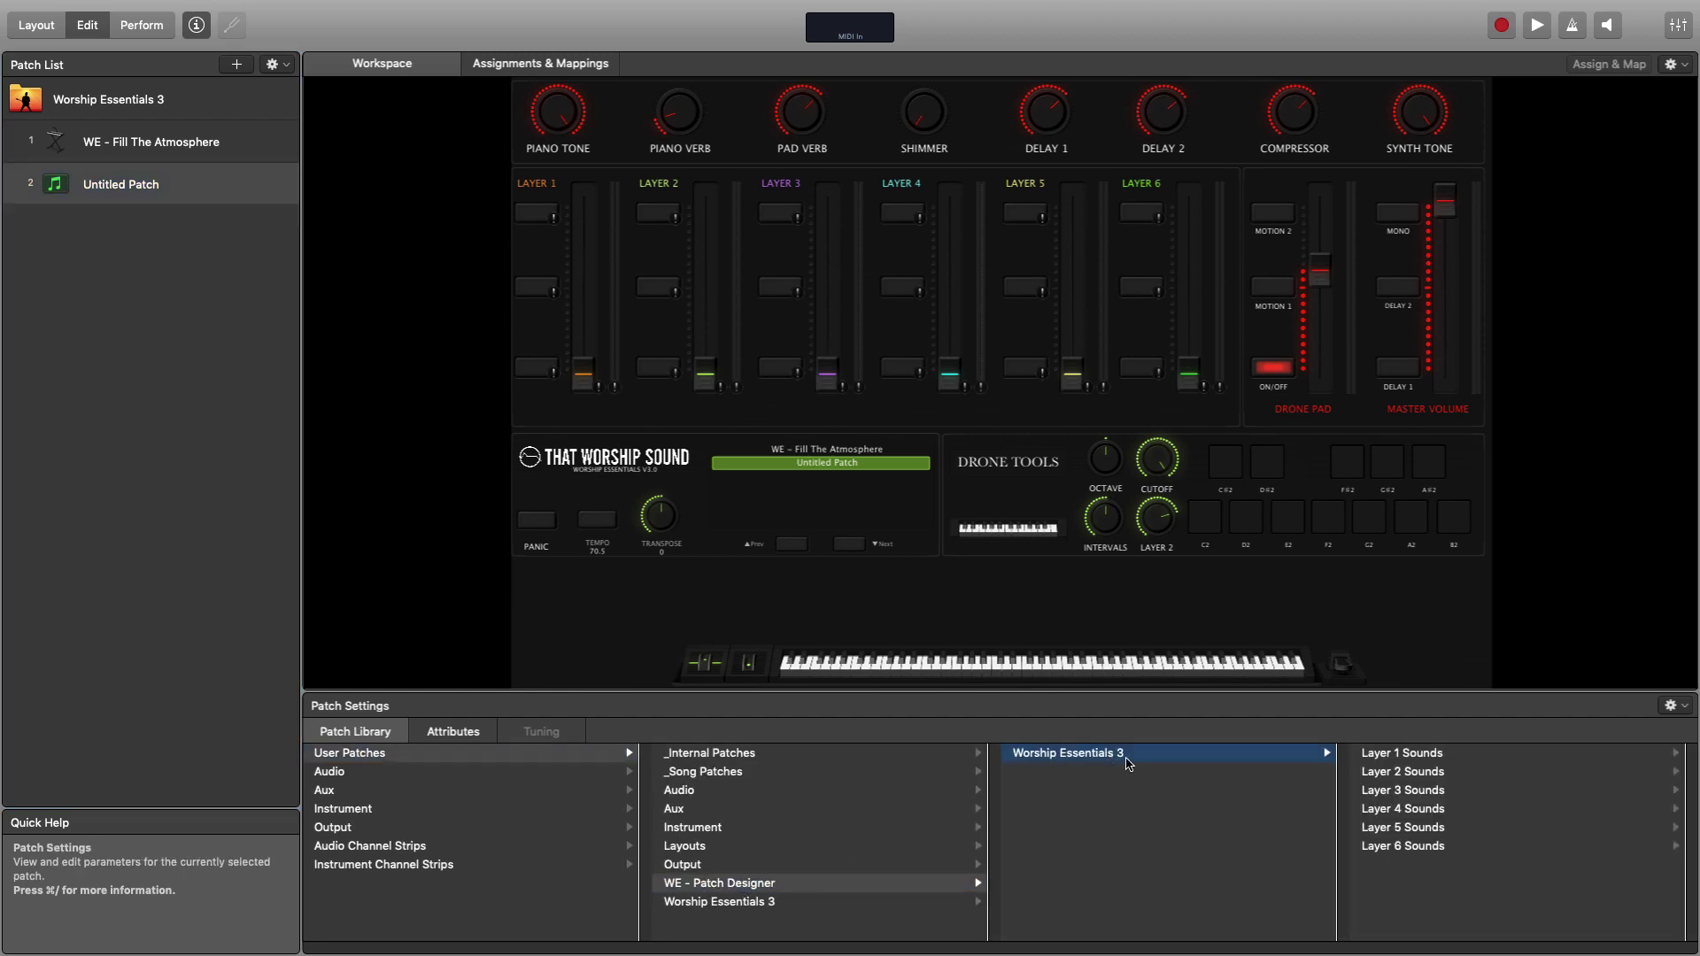
click(1430, 760)
scroll(1460, 840, down, 5)
scroll(1460, 840, down, 5)
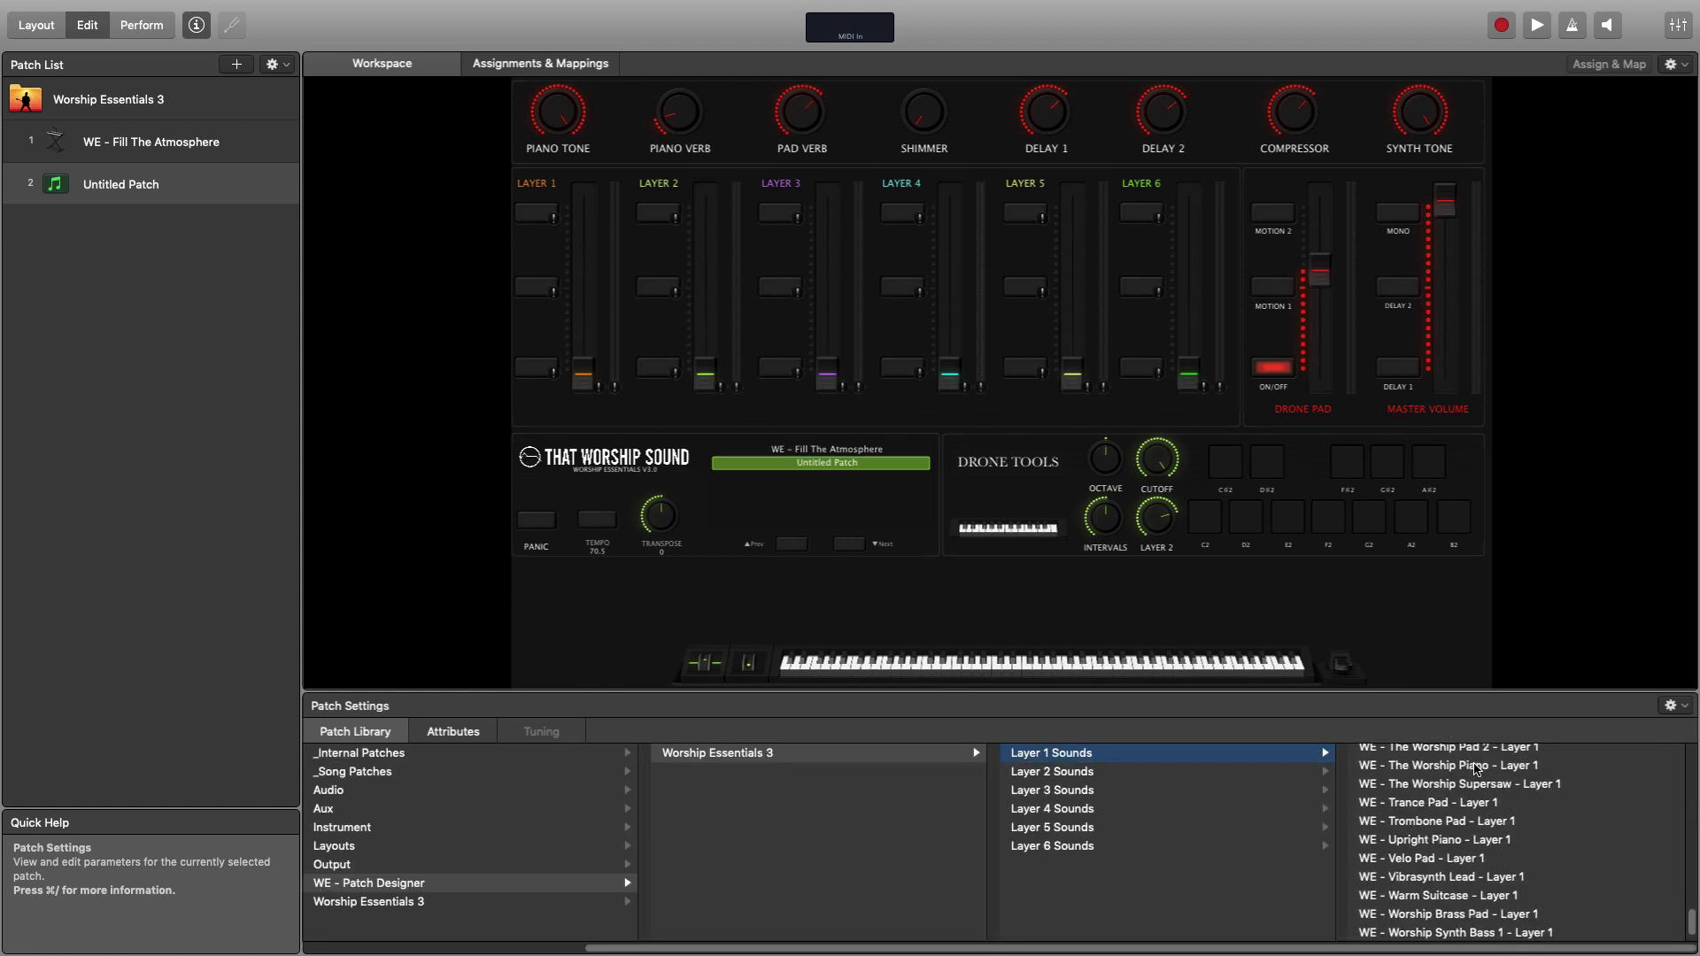
click(1475, 767)
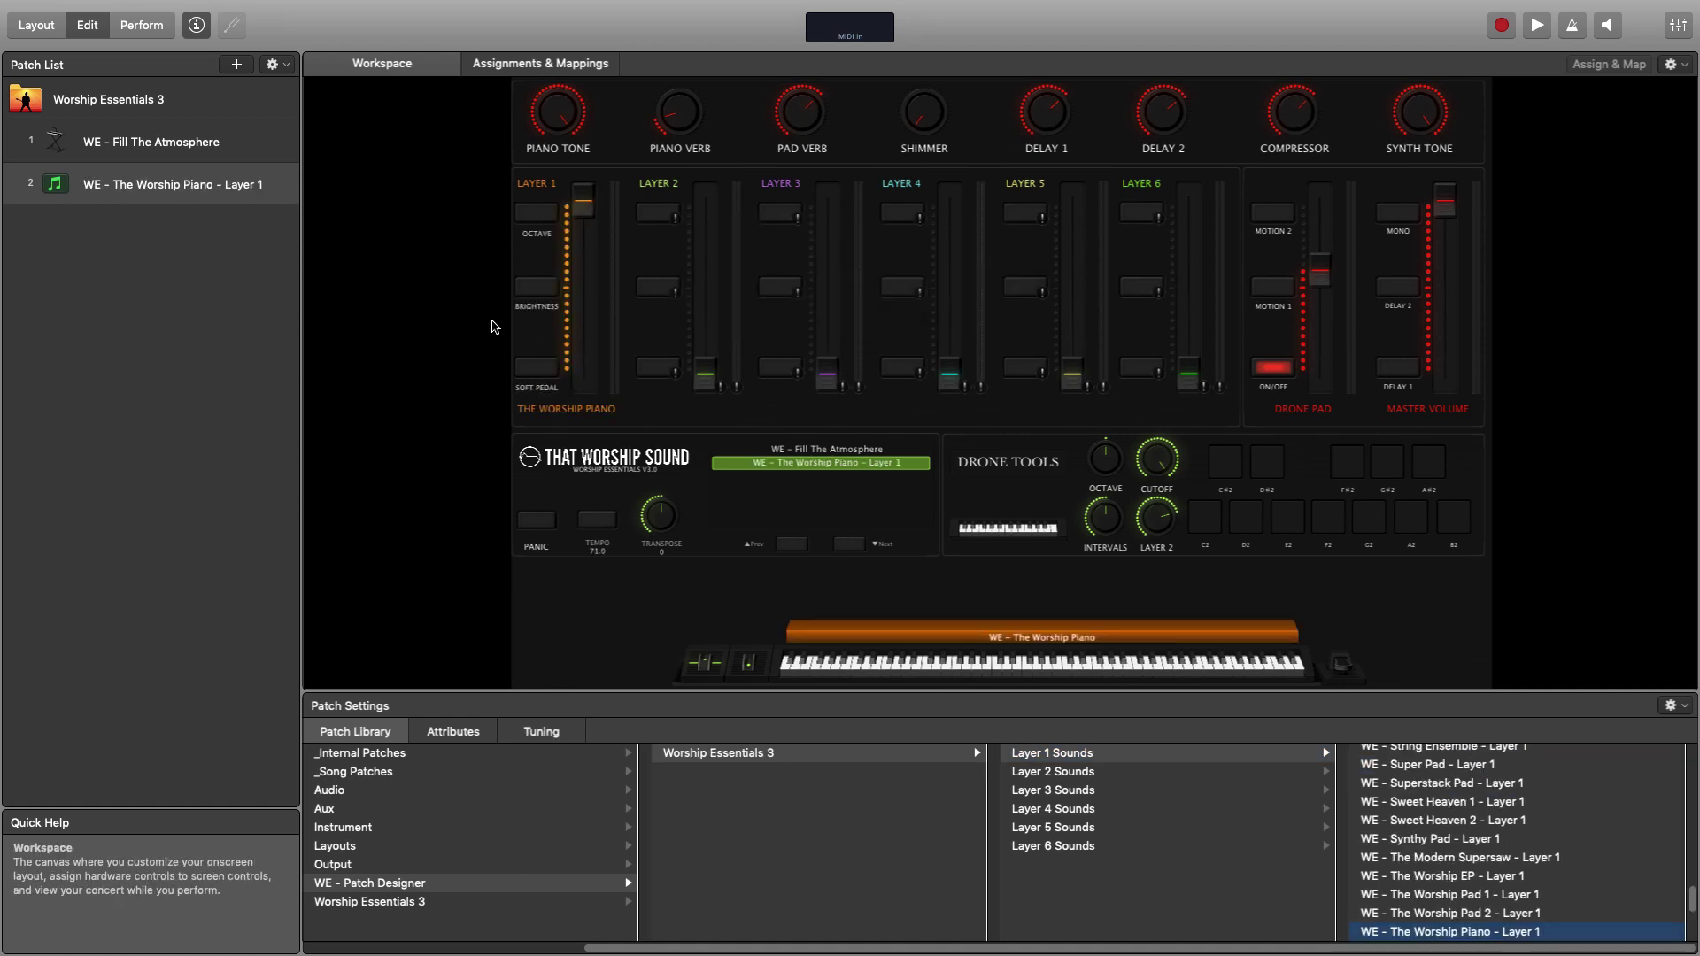
Add another empty patch and load WE - Cathedral Atmosphere - Layer 2 from Layer 2 Sounds into it
click(235, 65)
click(496, 754)
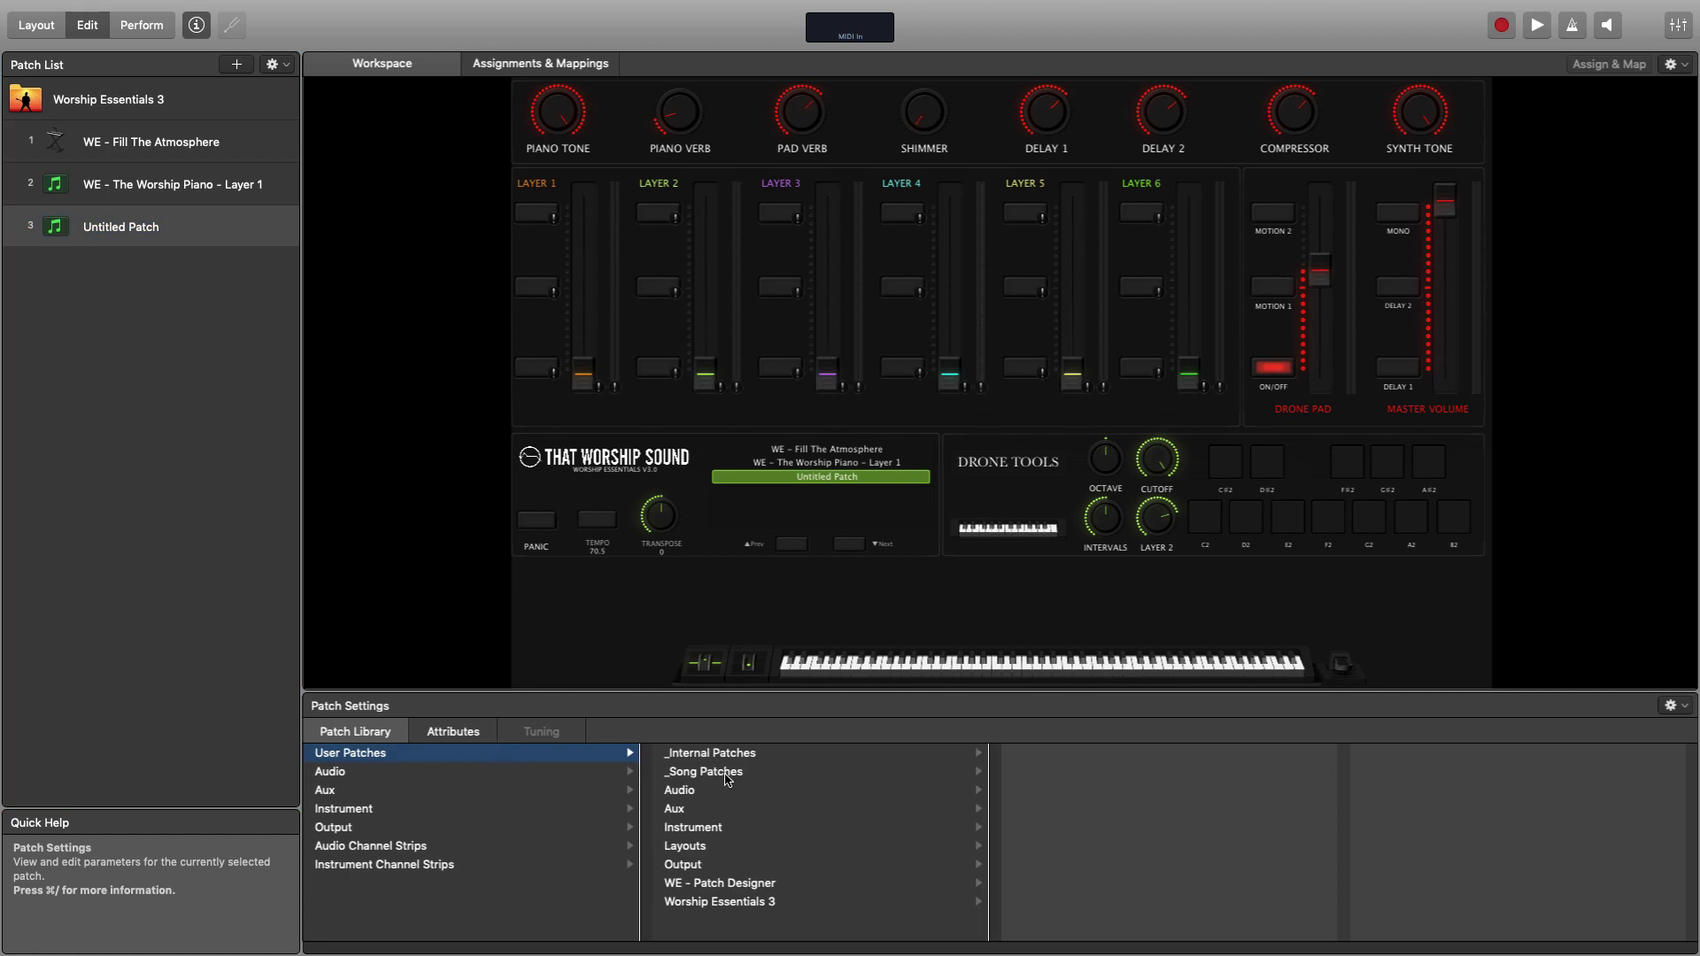
click(838, 883)
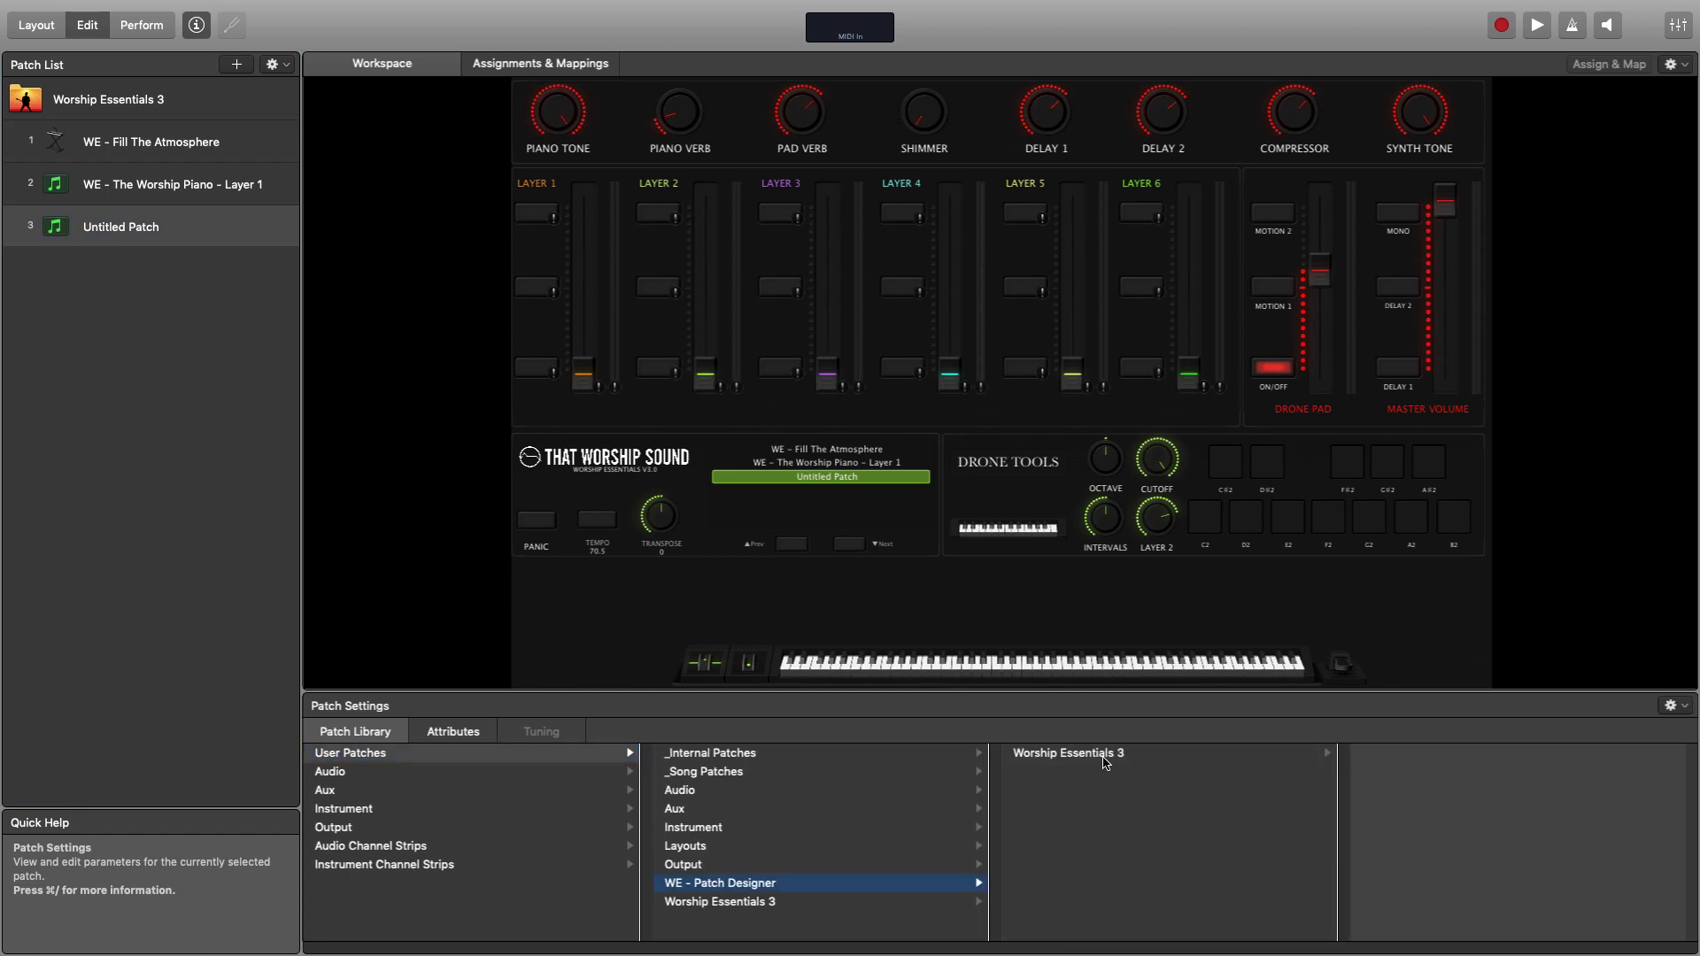
click(1105, 755)
click(1491, 774)
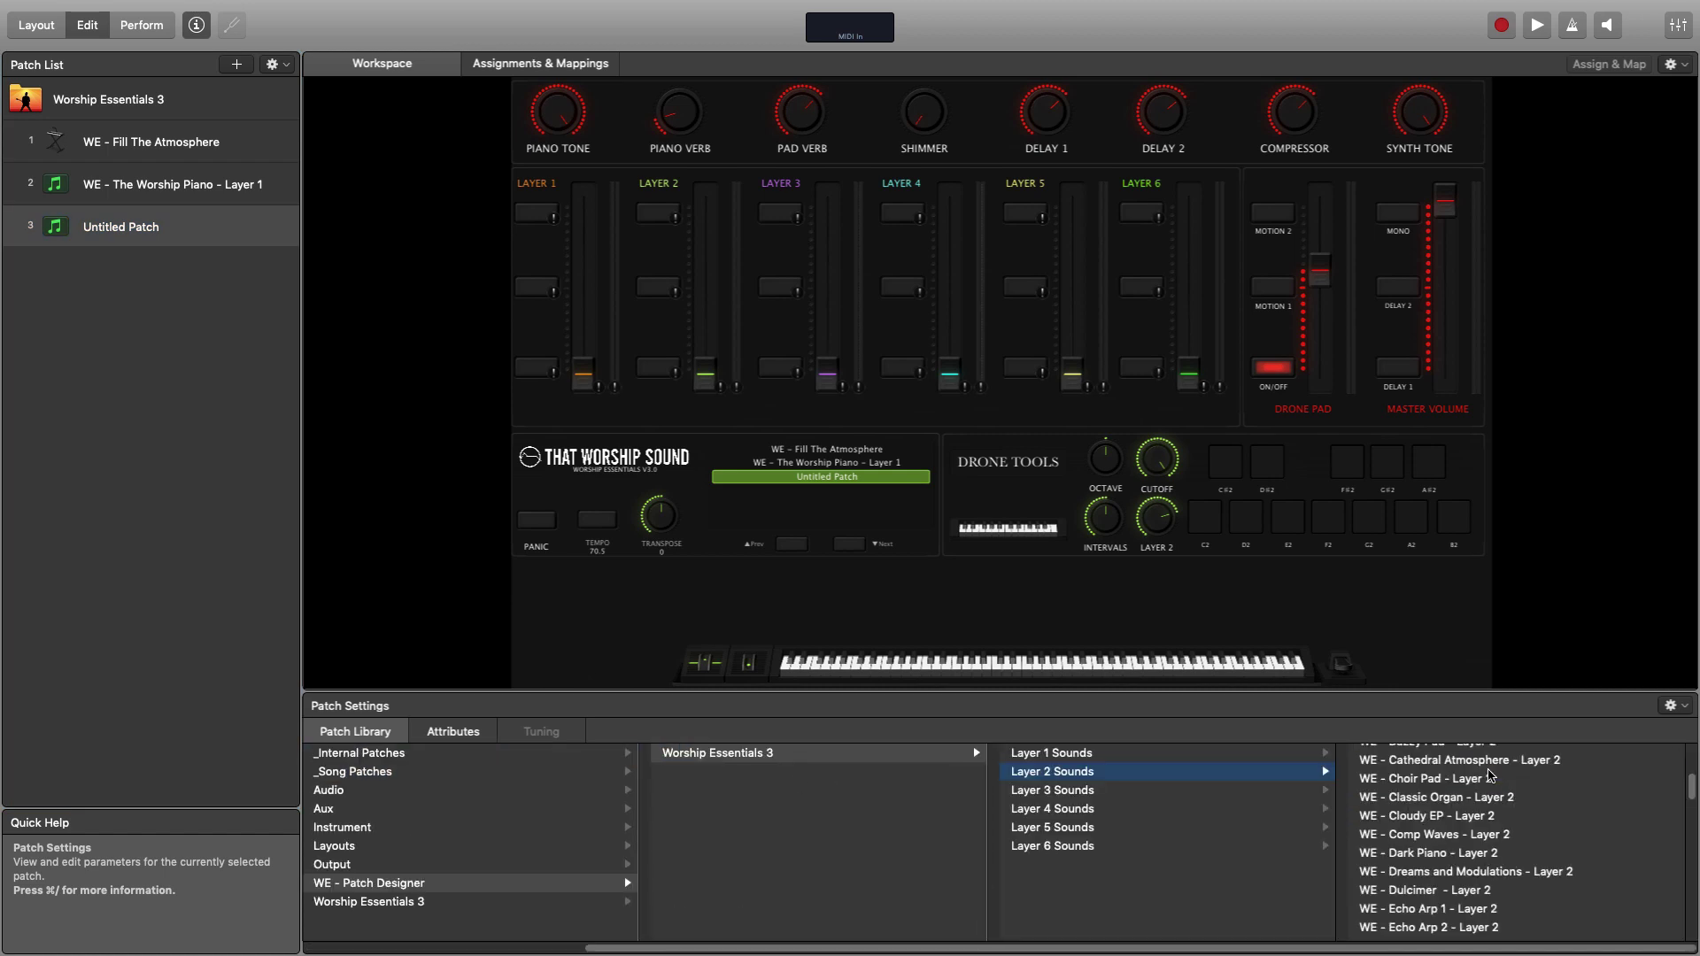
click(1497, 762)
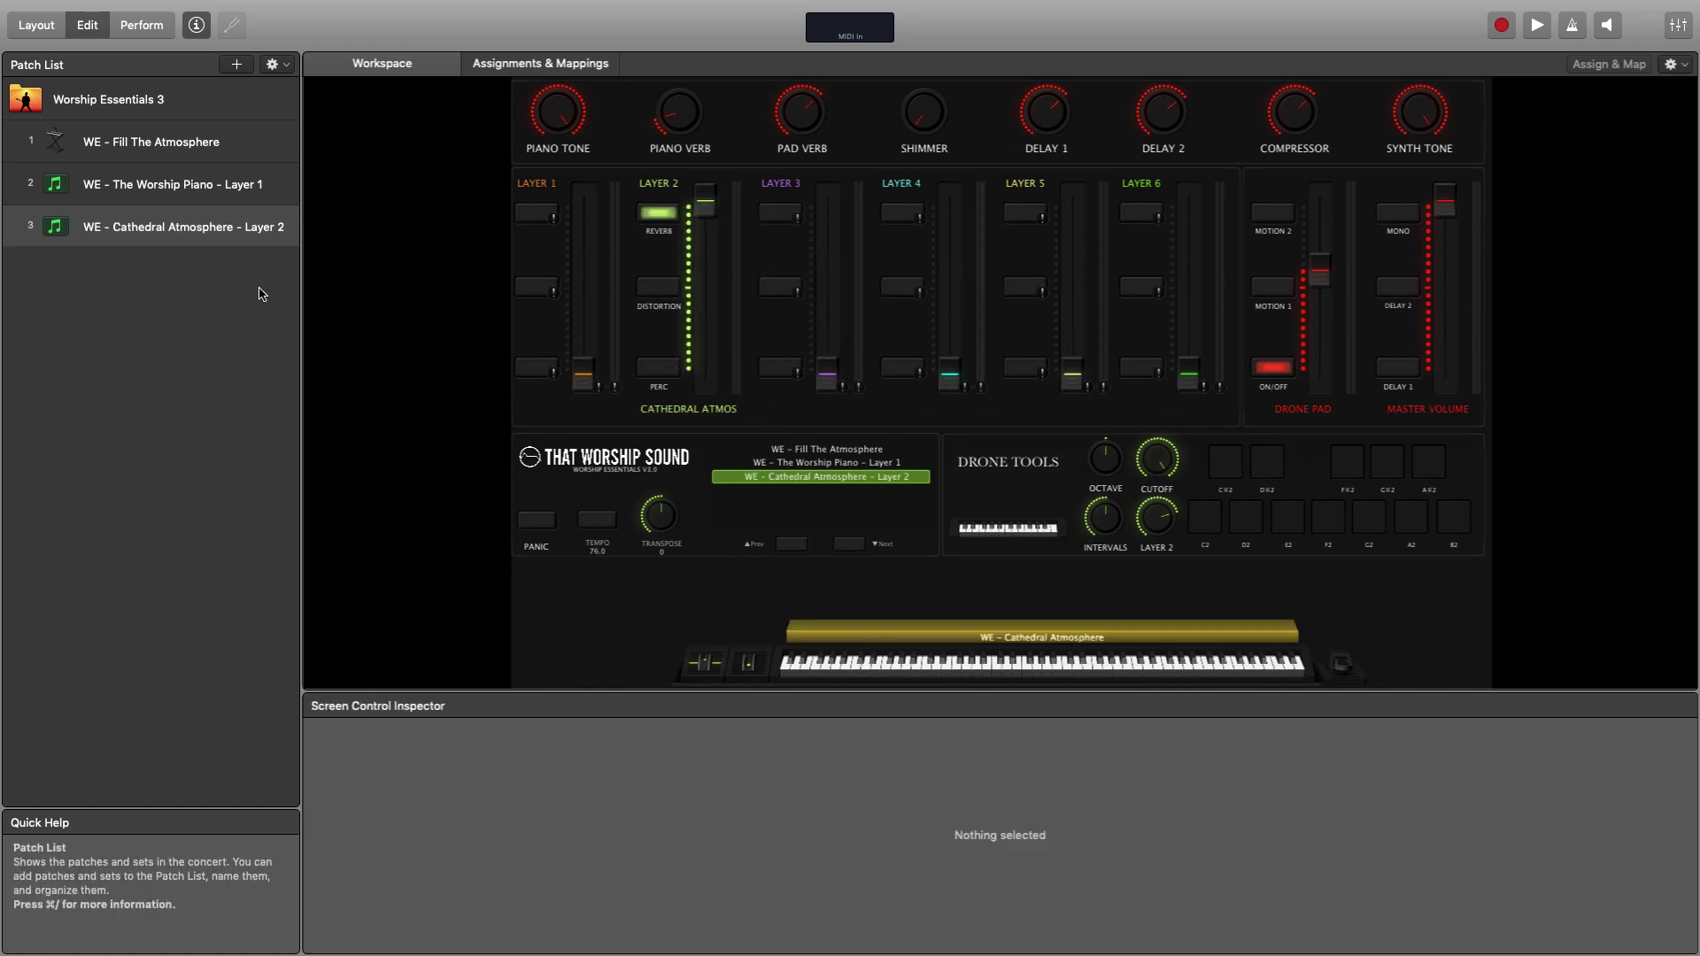
Create a new patch from the Worship Piano and Cathedral Atmosphere layer patches, named 'Merged Patch'
click(229, 228)
shift+click(234, 193)
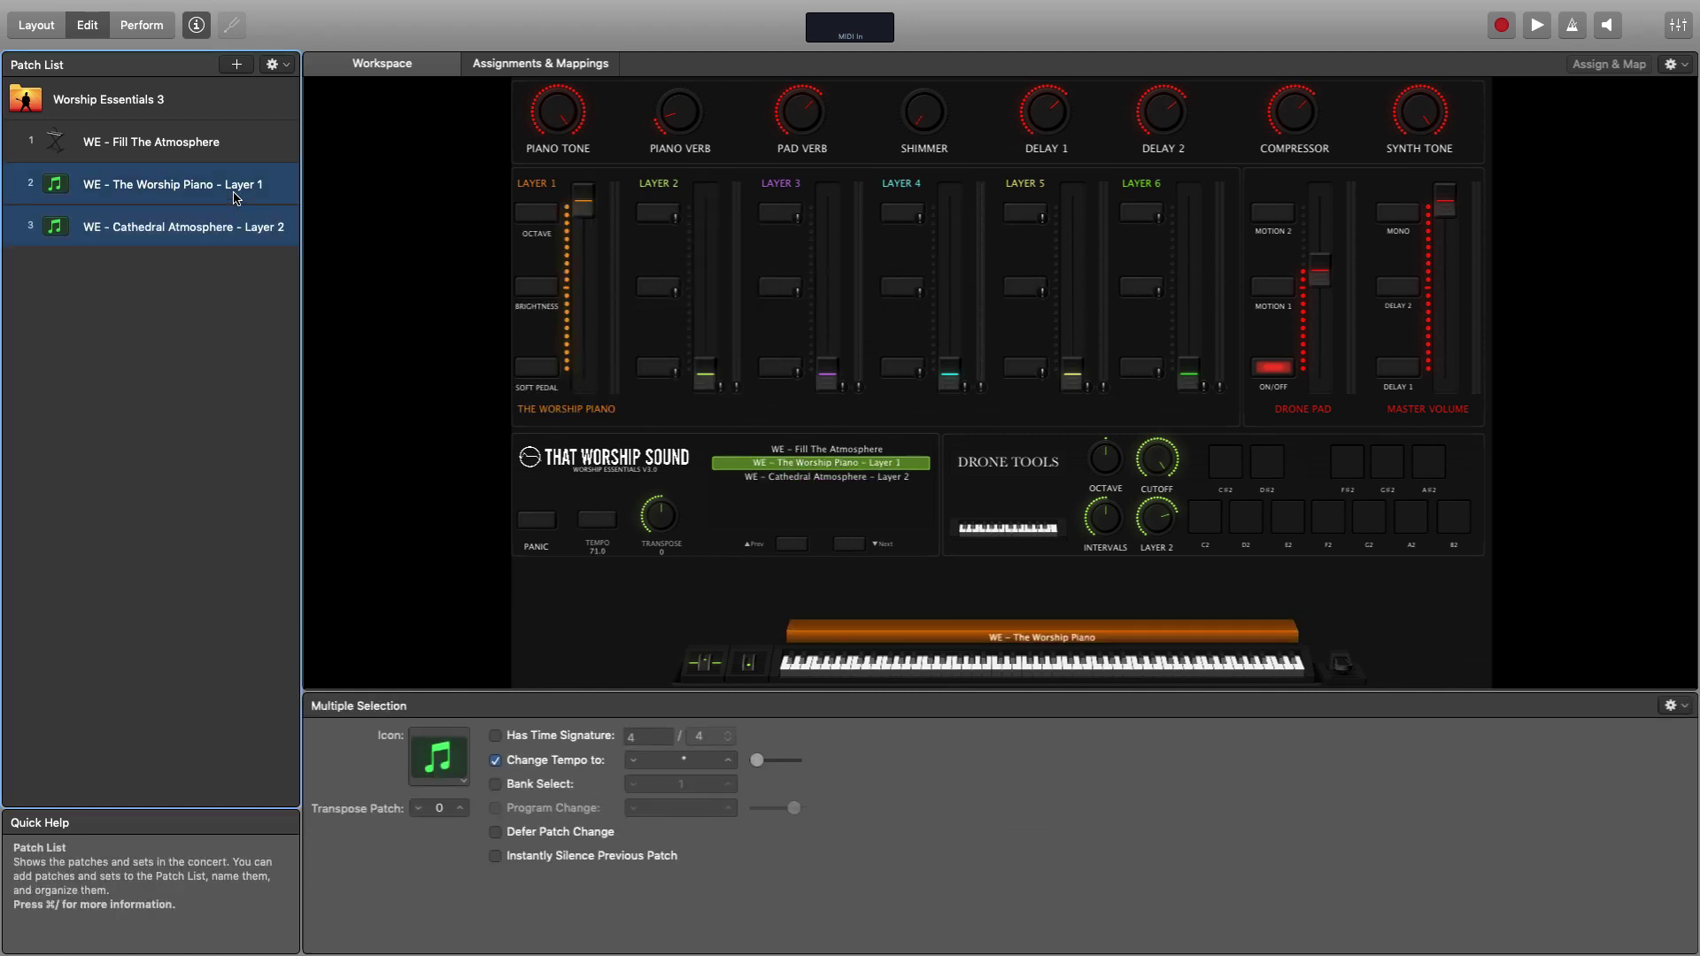
right_click(235, 192)
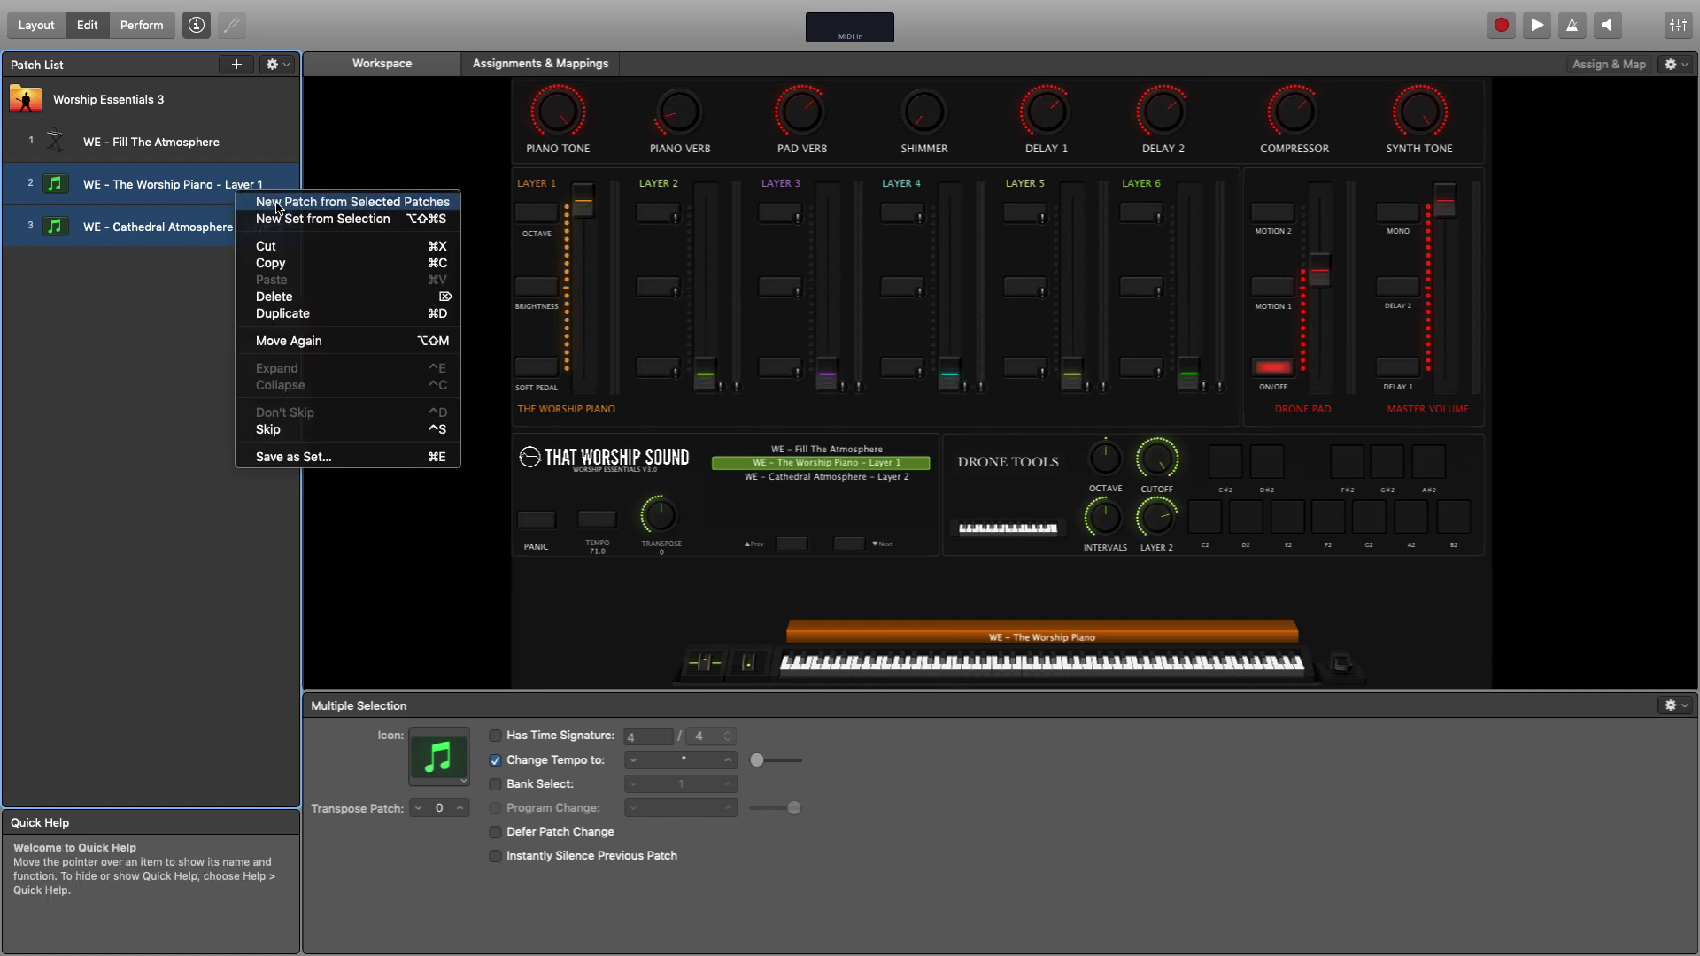
click(277, 202)
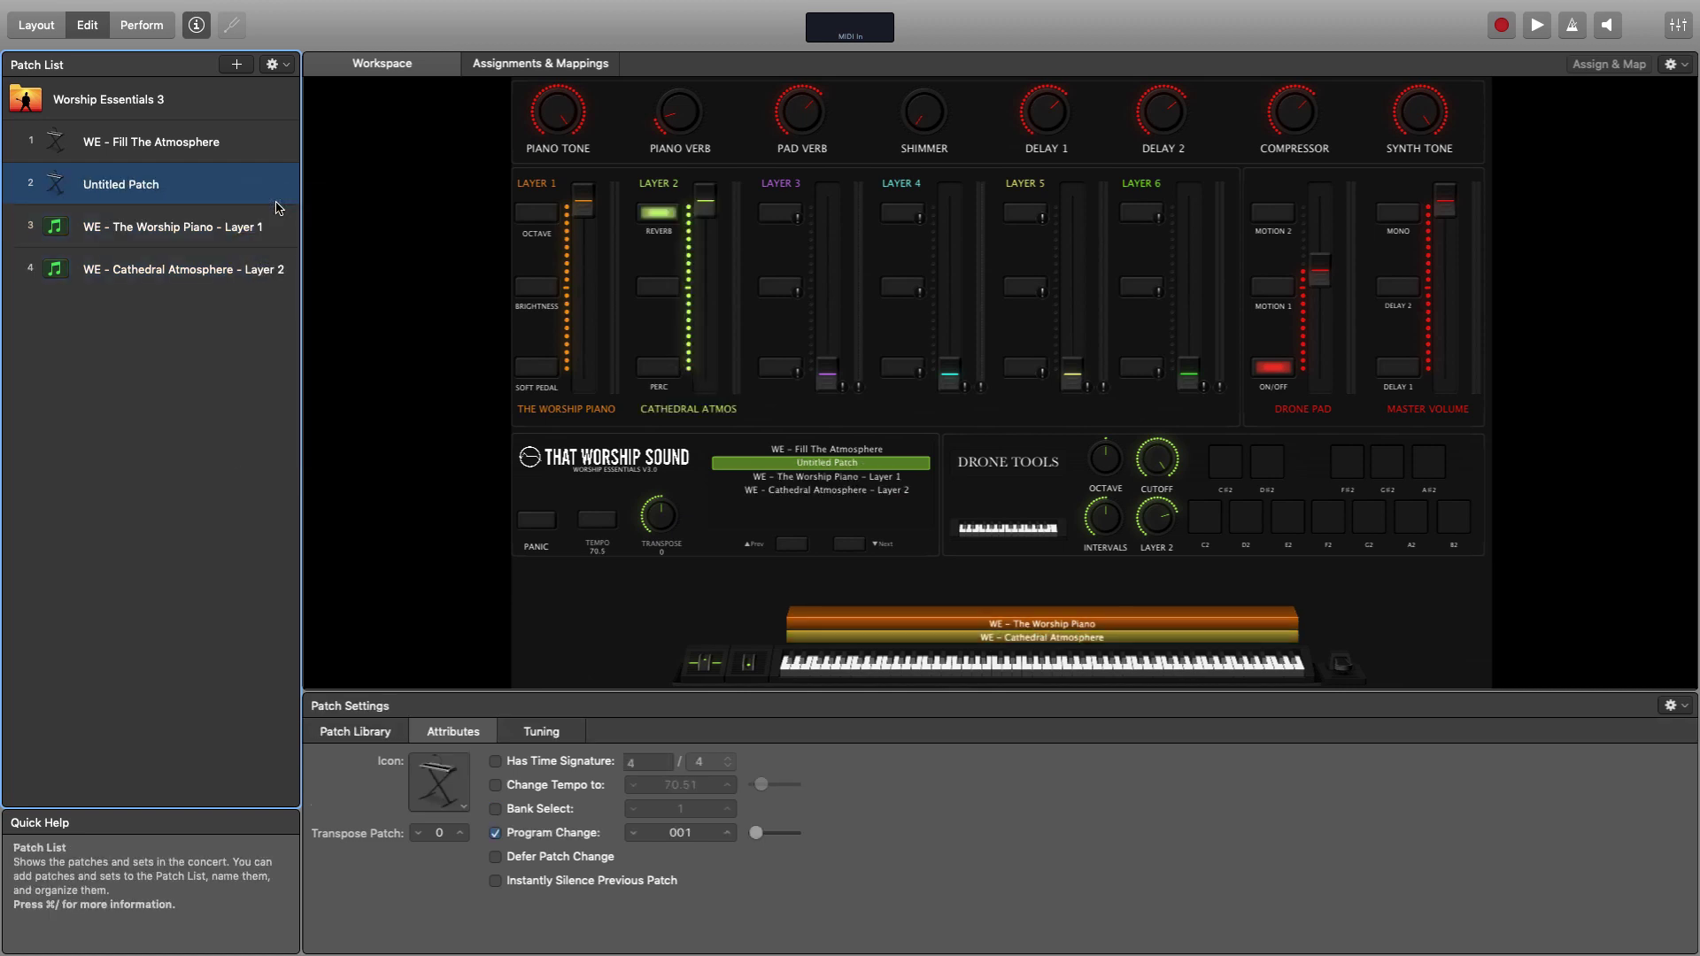
double_click(146, 190)
text(Mer)
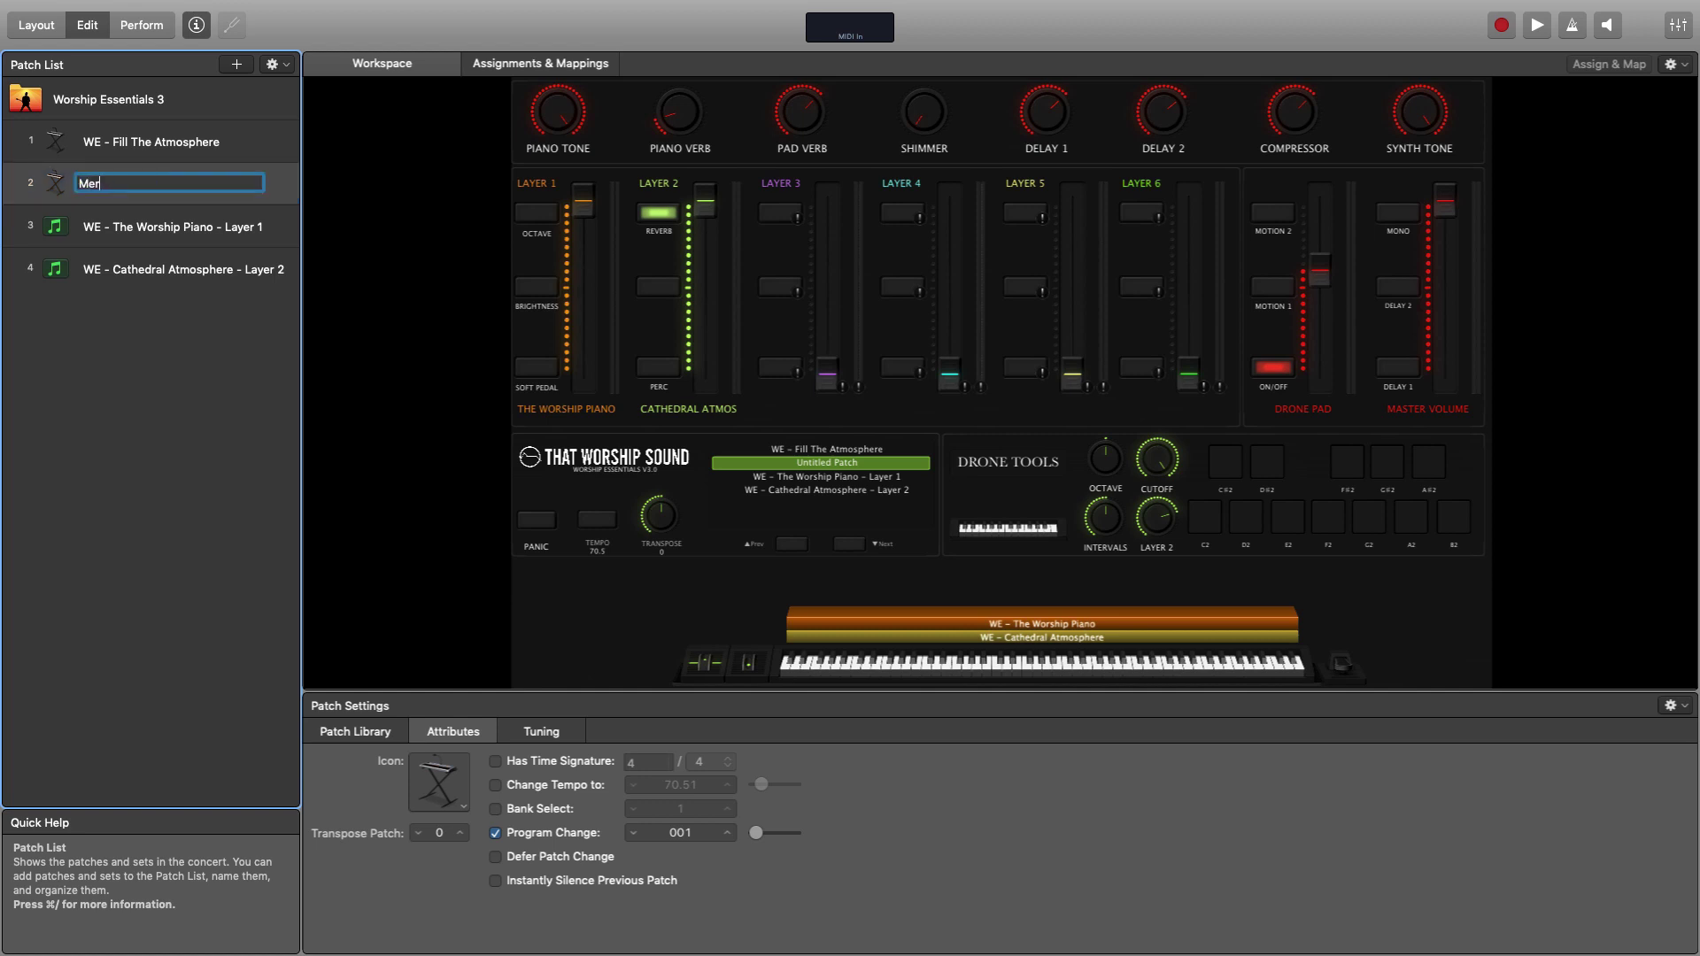
text(ged Patch)
key(Return)
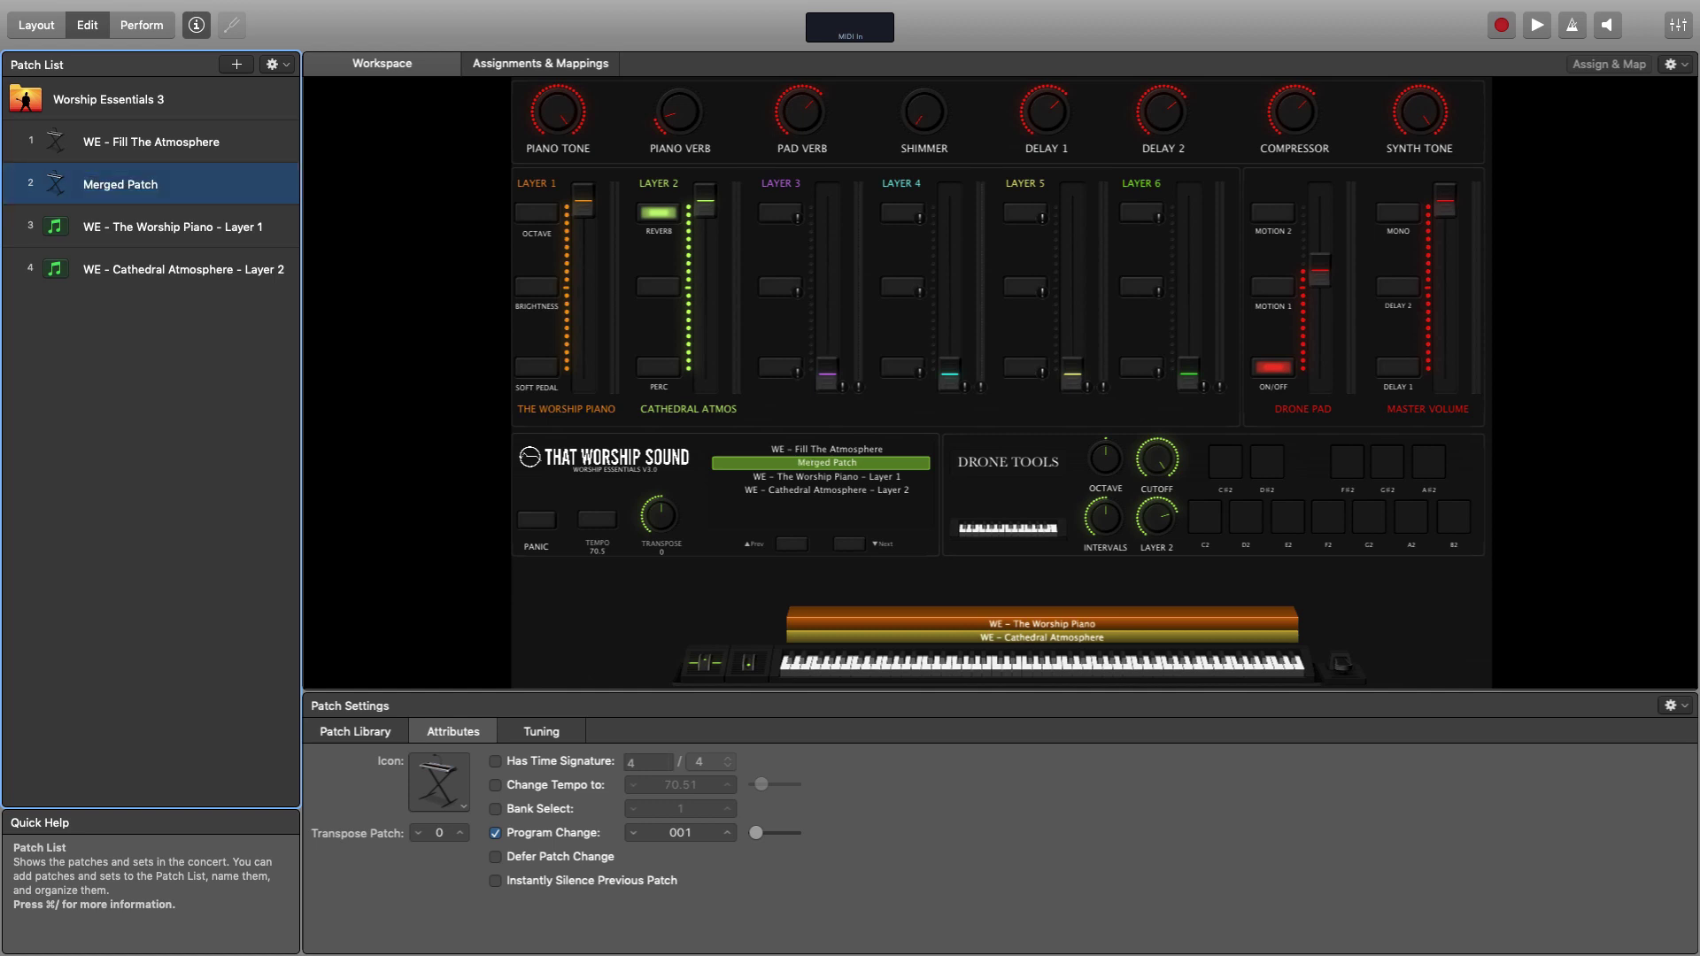
Delete the original Worship Piano and Cathedral Atmosphere layer patches
click(133, 231)
key(Delete)
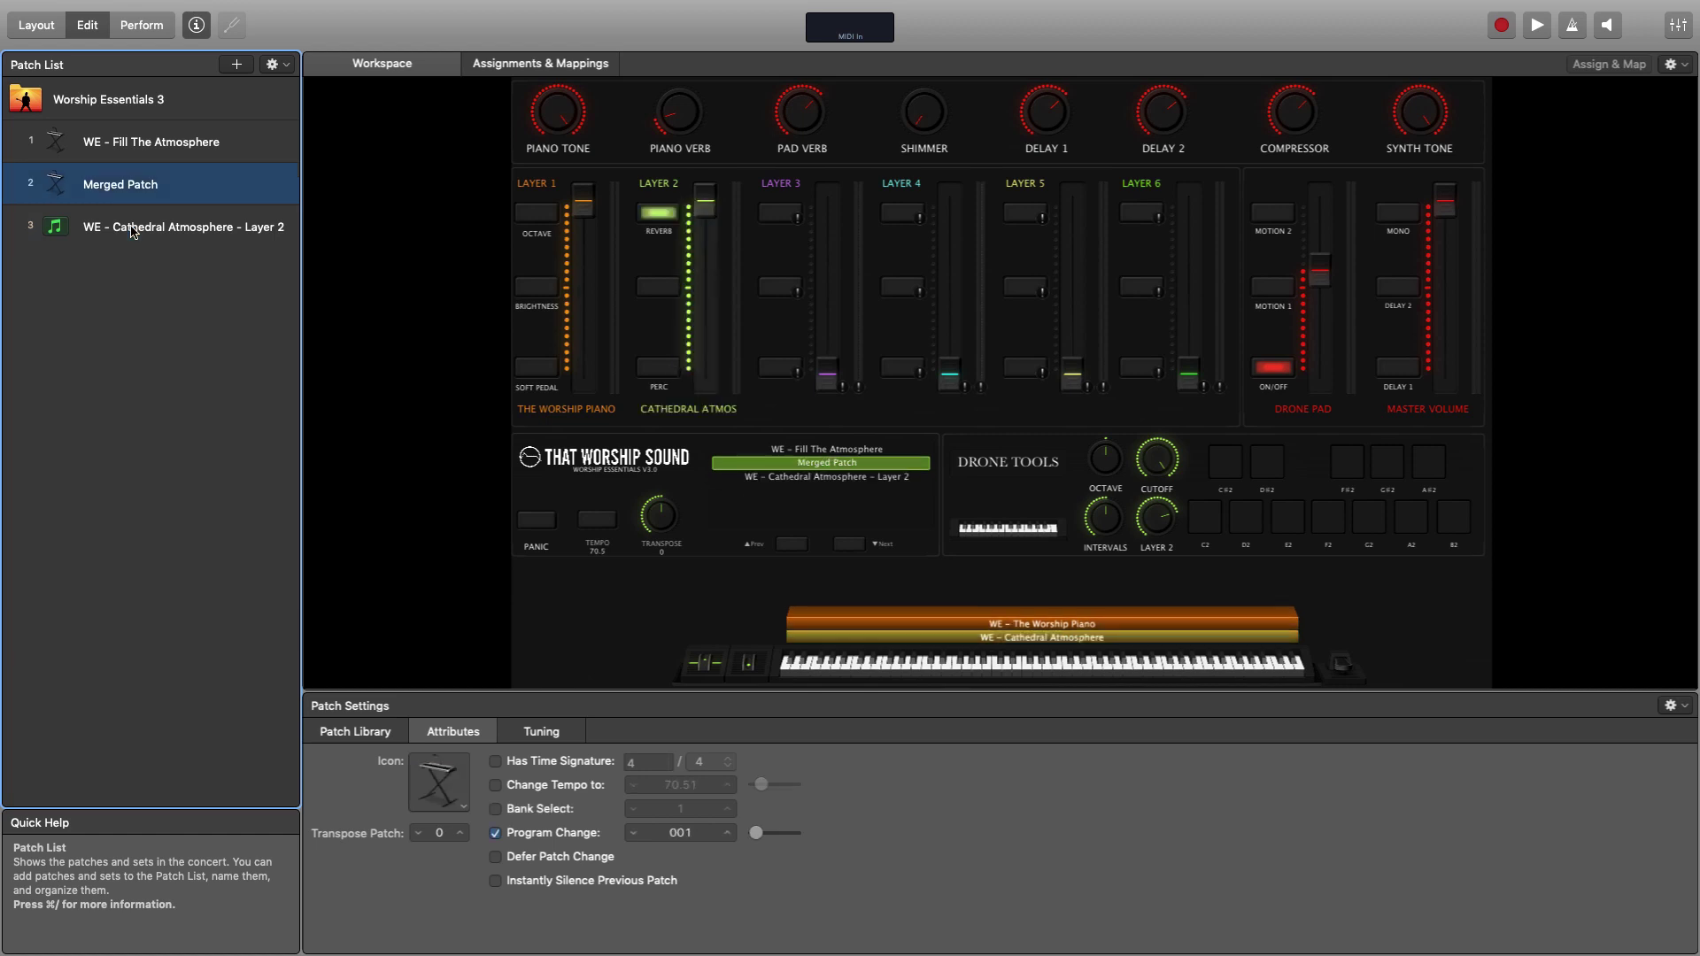
click(133, 230)
key(Delete)
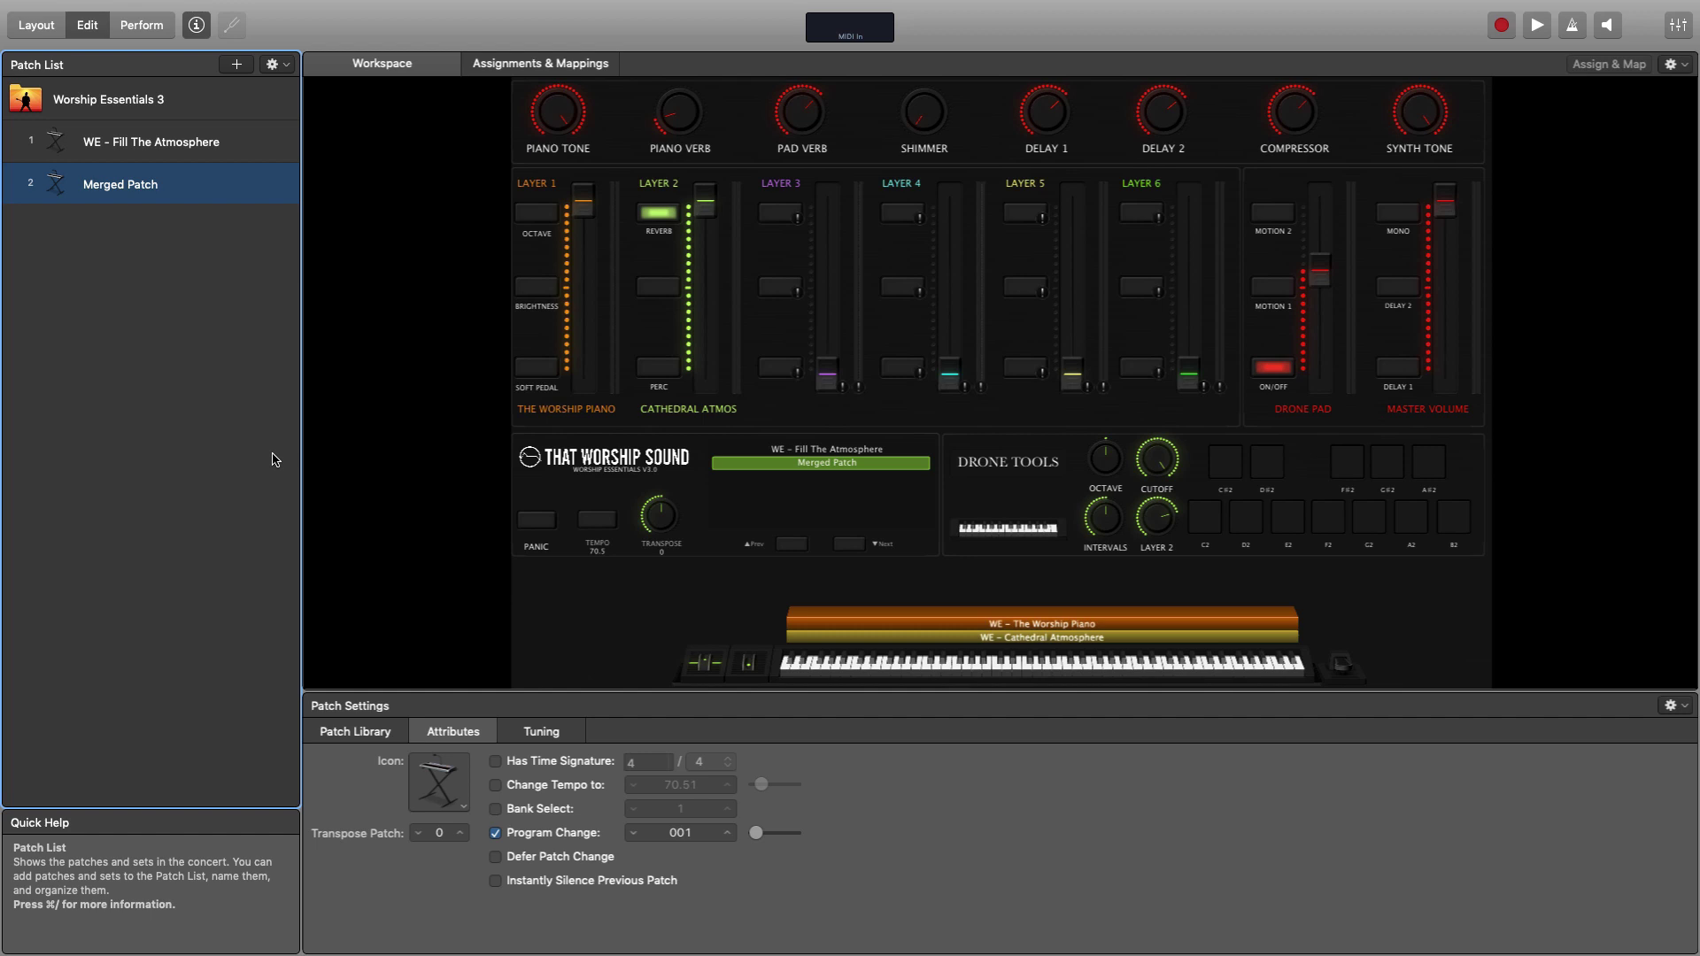
Add a new patch and load WE - Cathedral Atmosphere from the WE3 - Layered Patches library folder
click(237, 65)
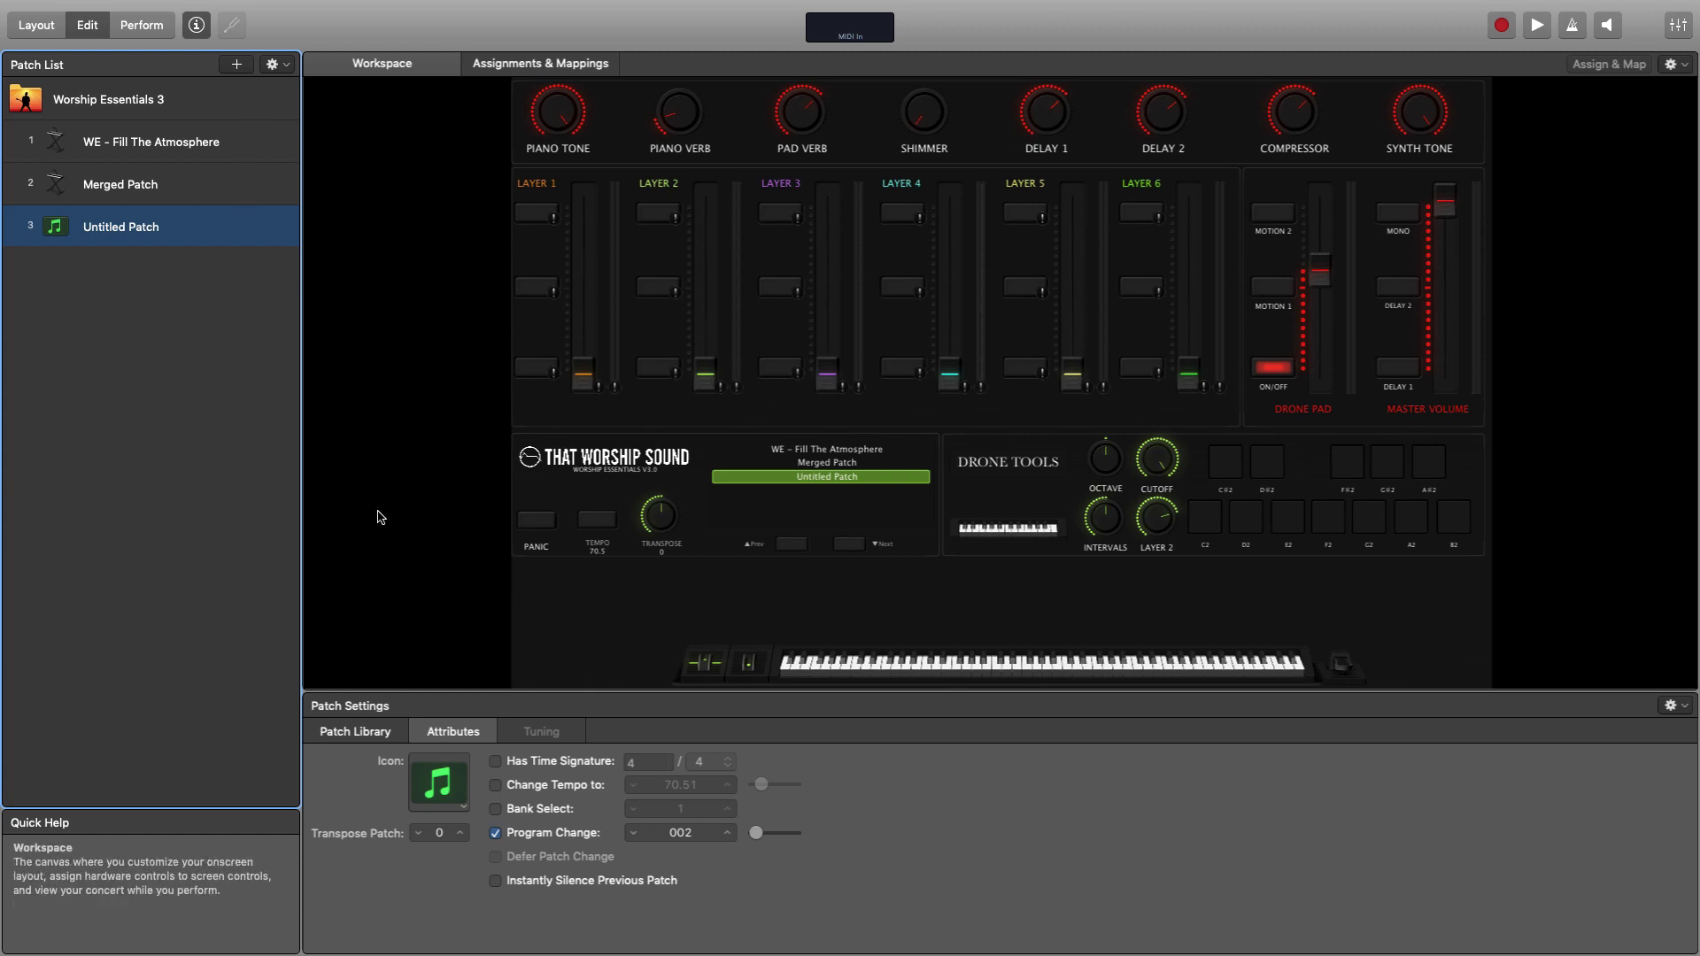
click(390, 732)
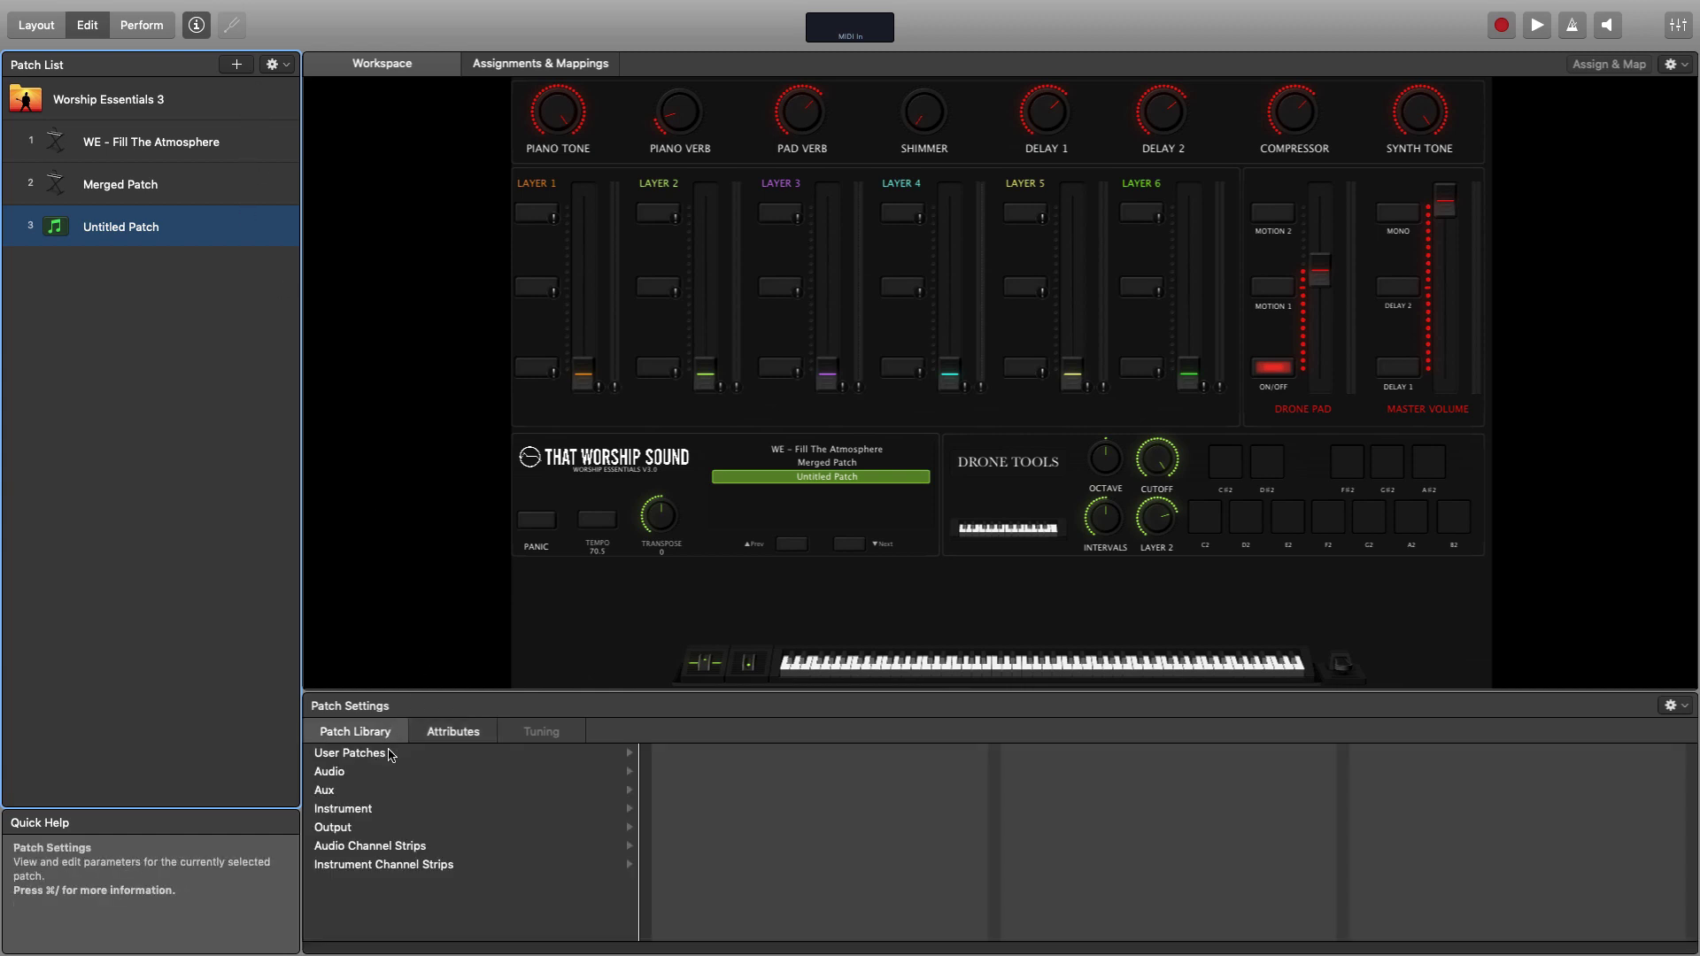
click(390, 754)
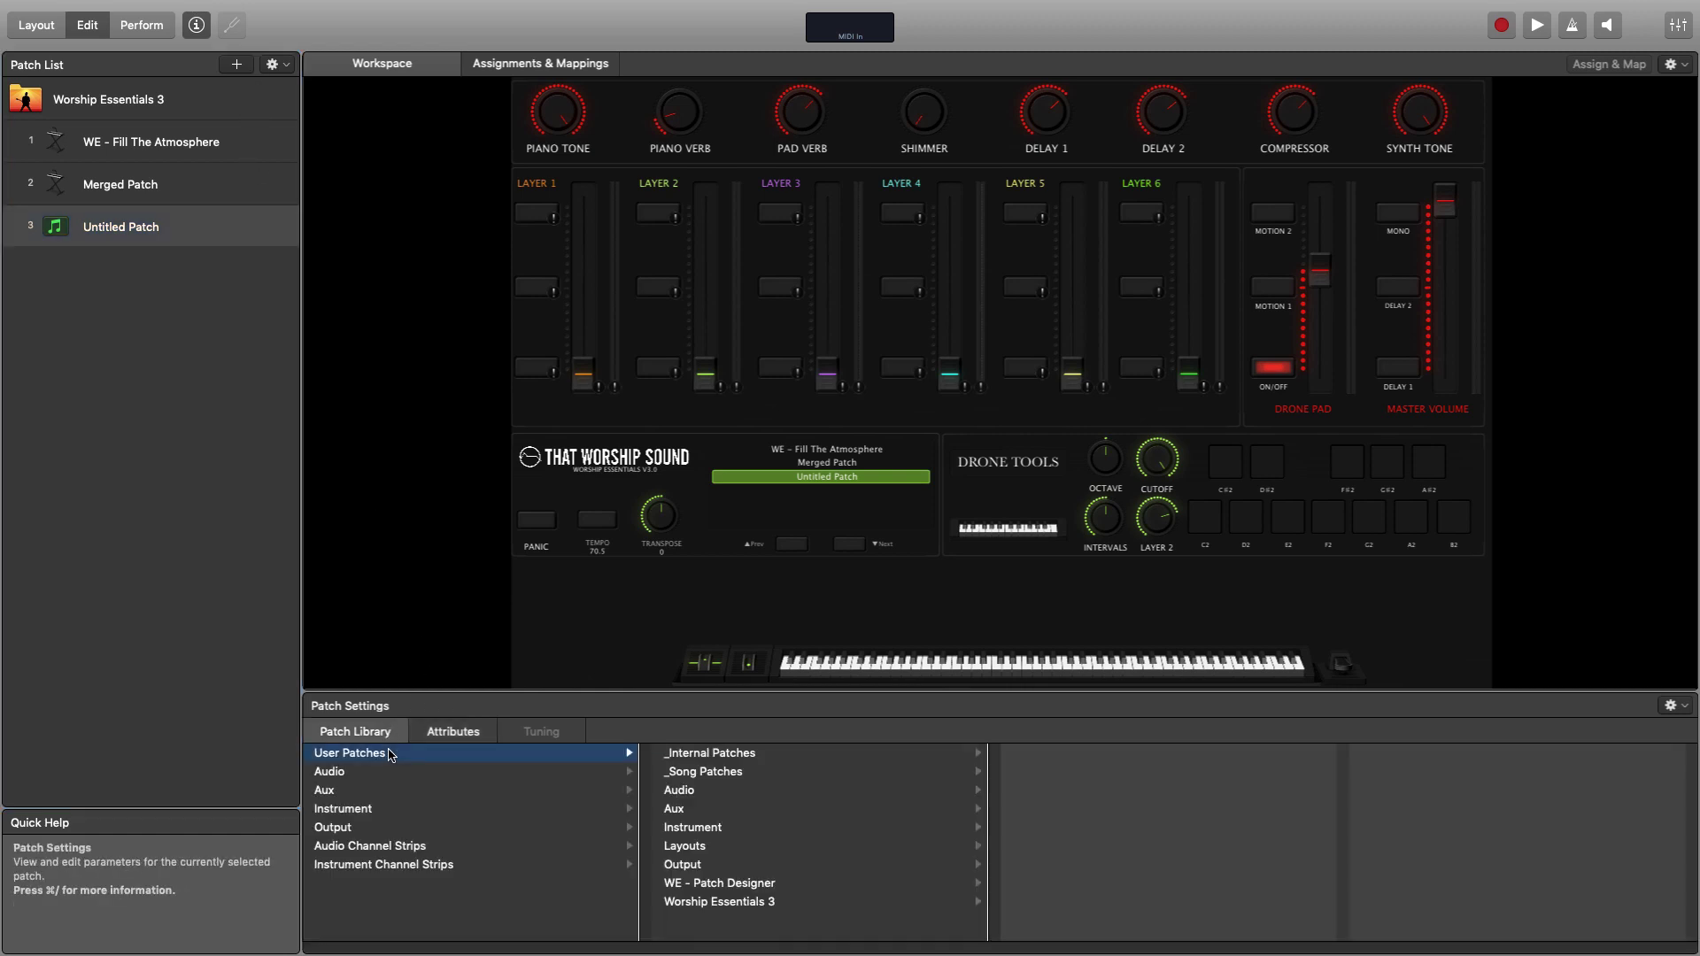
click(713, 905)
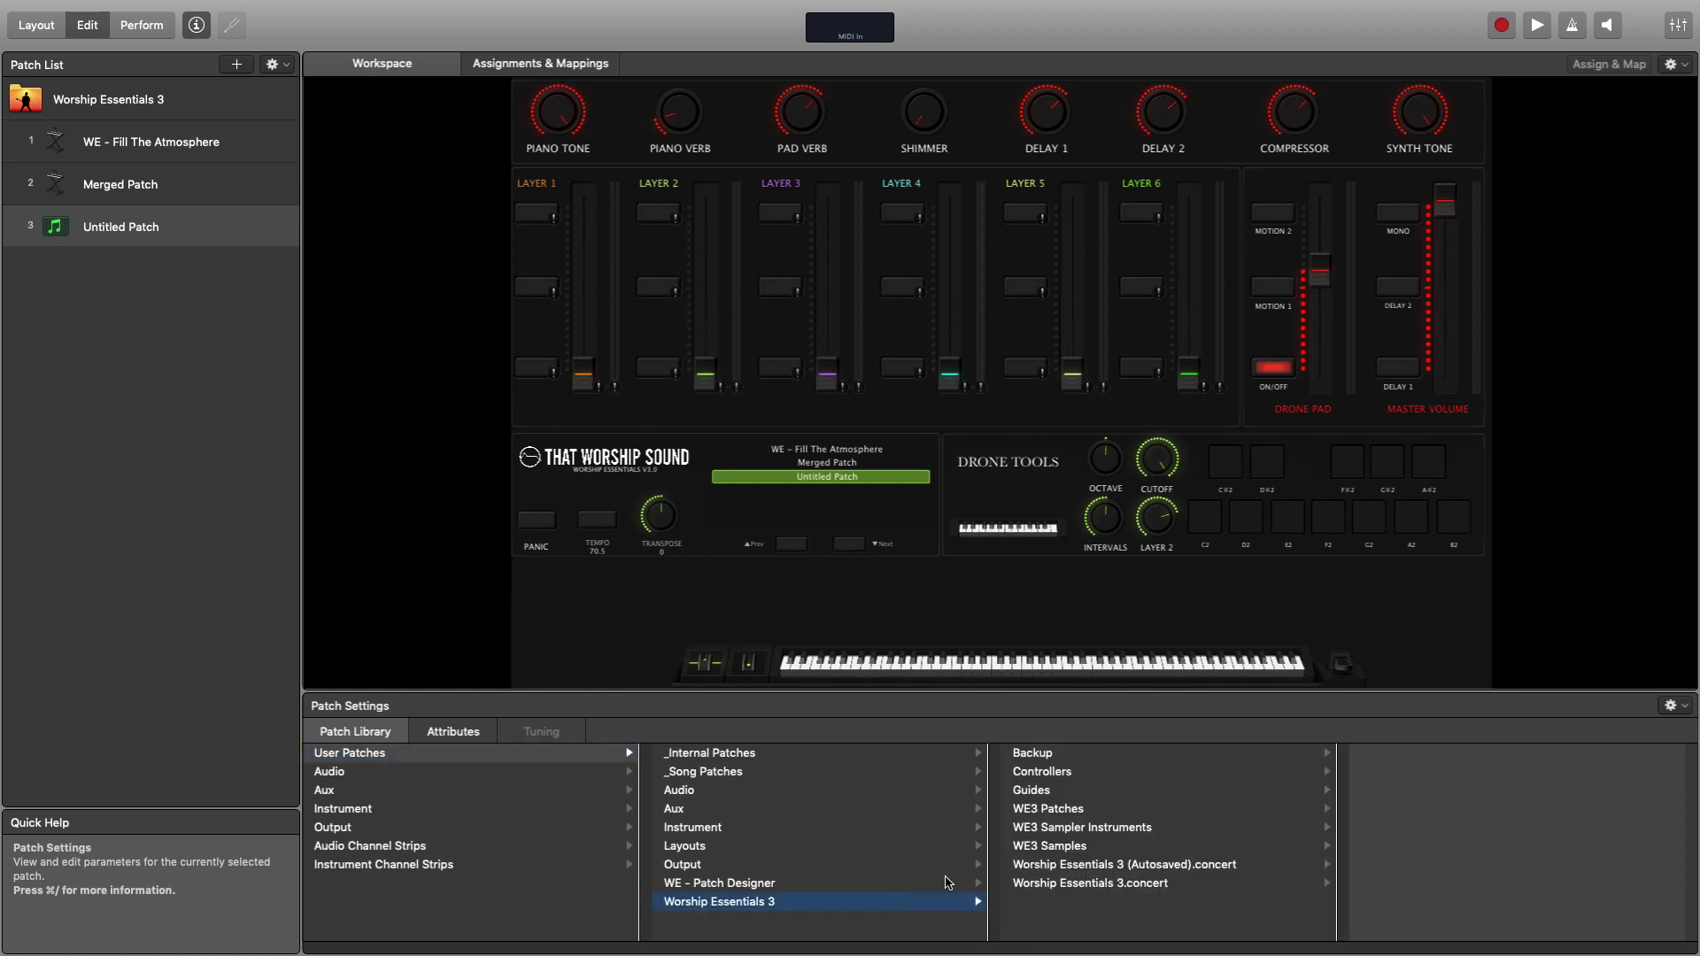
click(1056, 811)
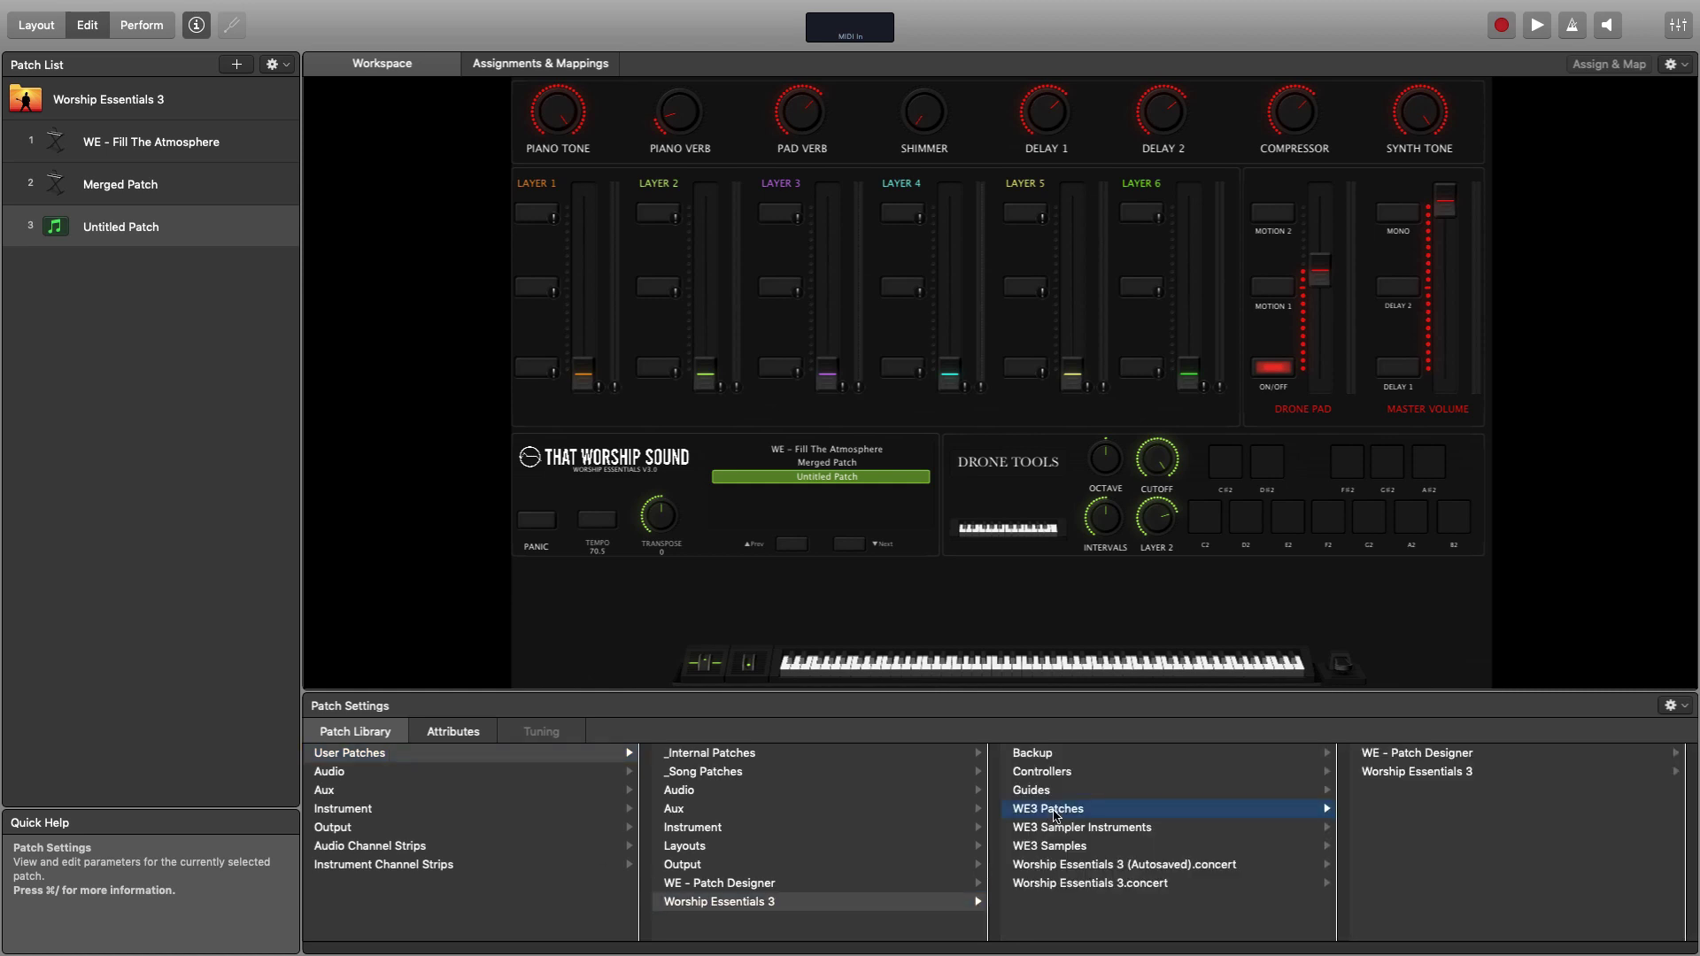
click(1444, 774)
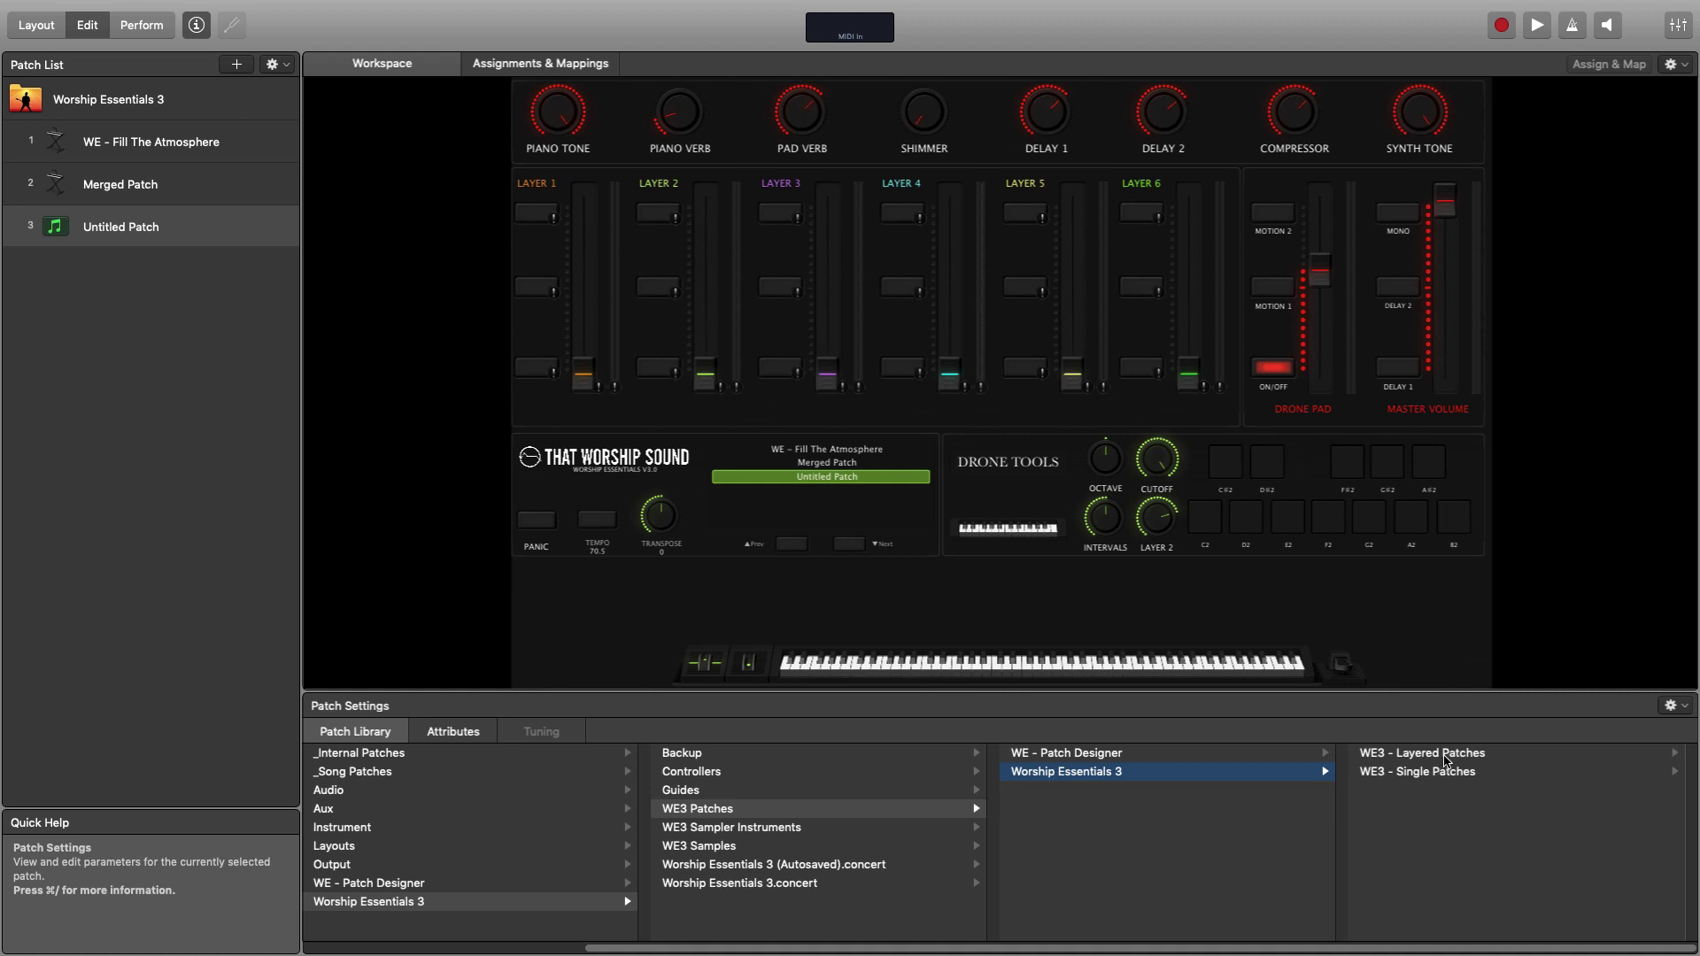
click(1447, 757)
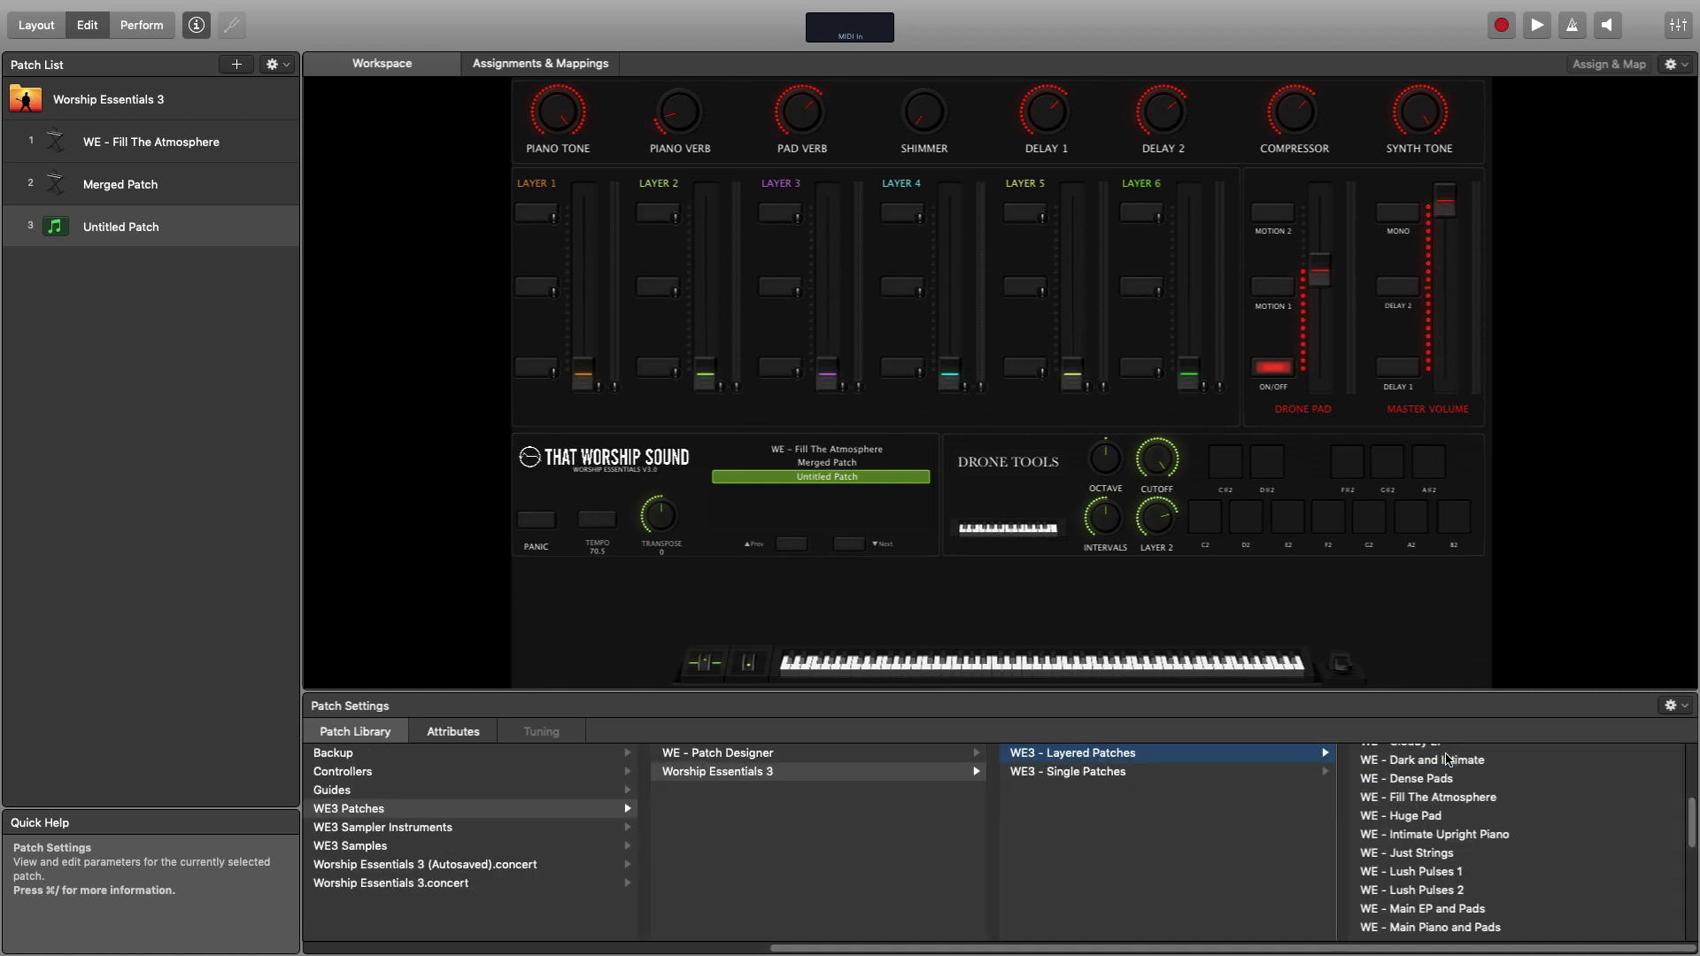
scroll(1521, 807, down, 2)
scroll(1522, 807, up, 5)
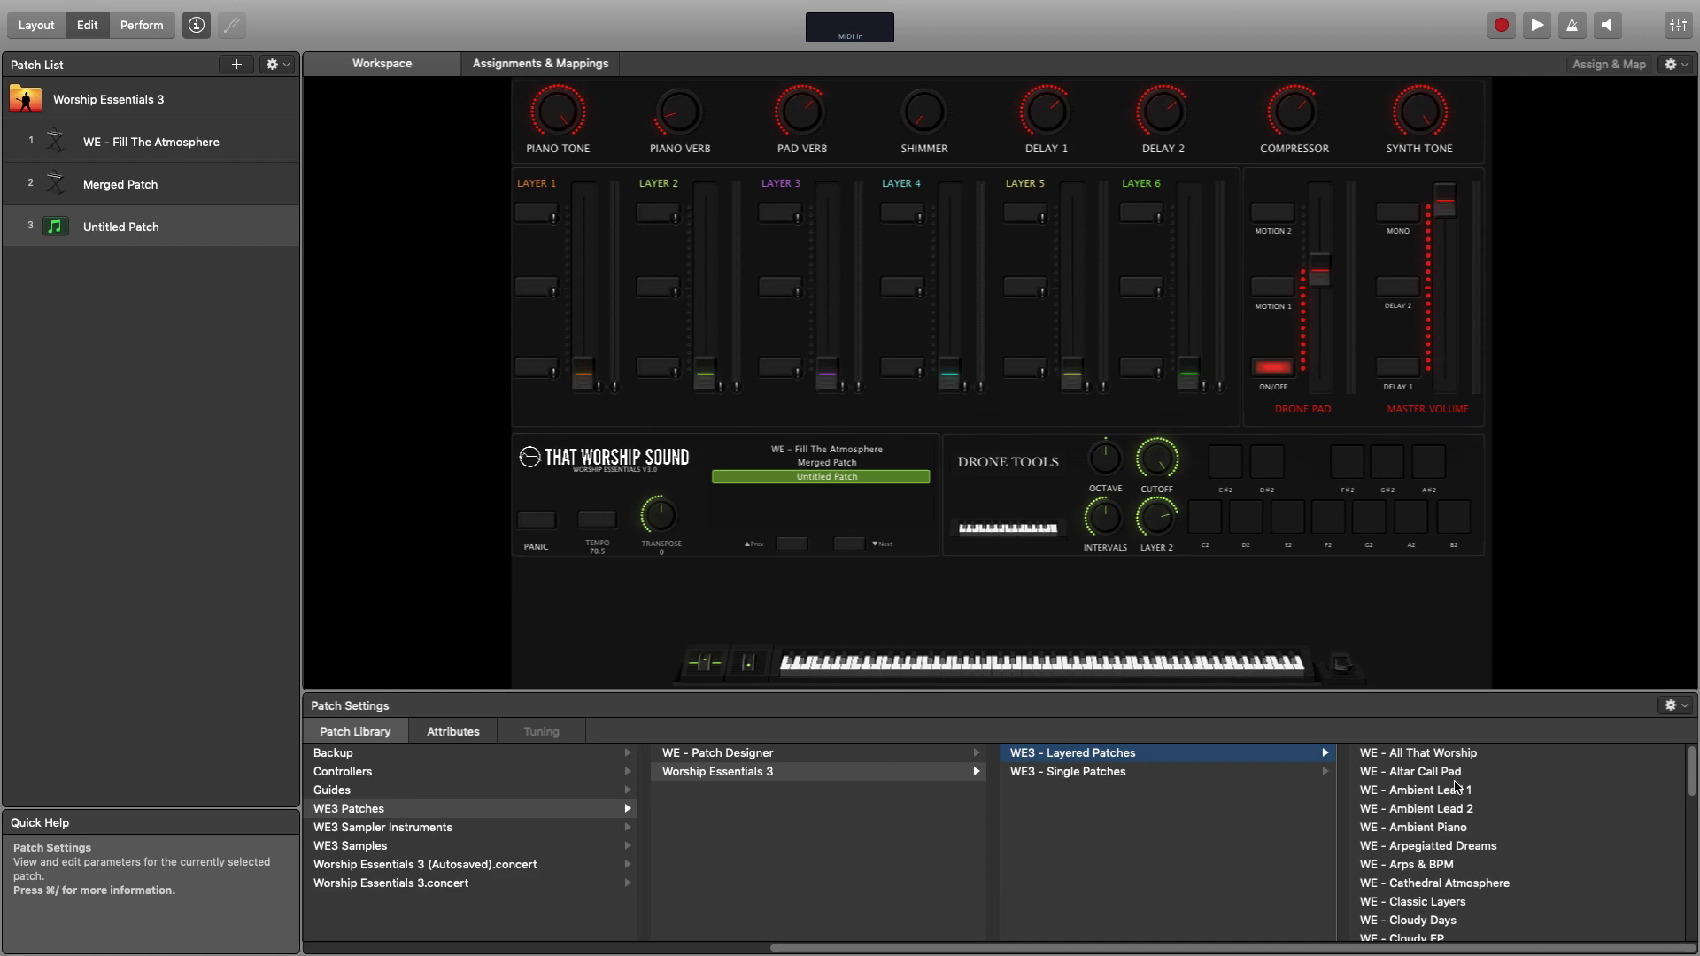
click(1469, 883)
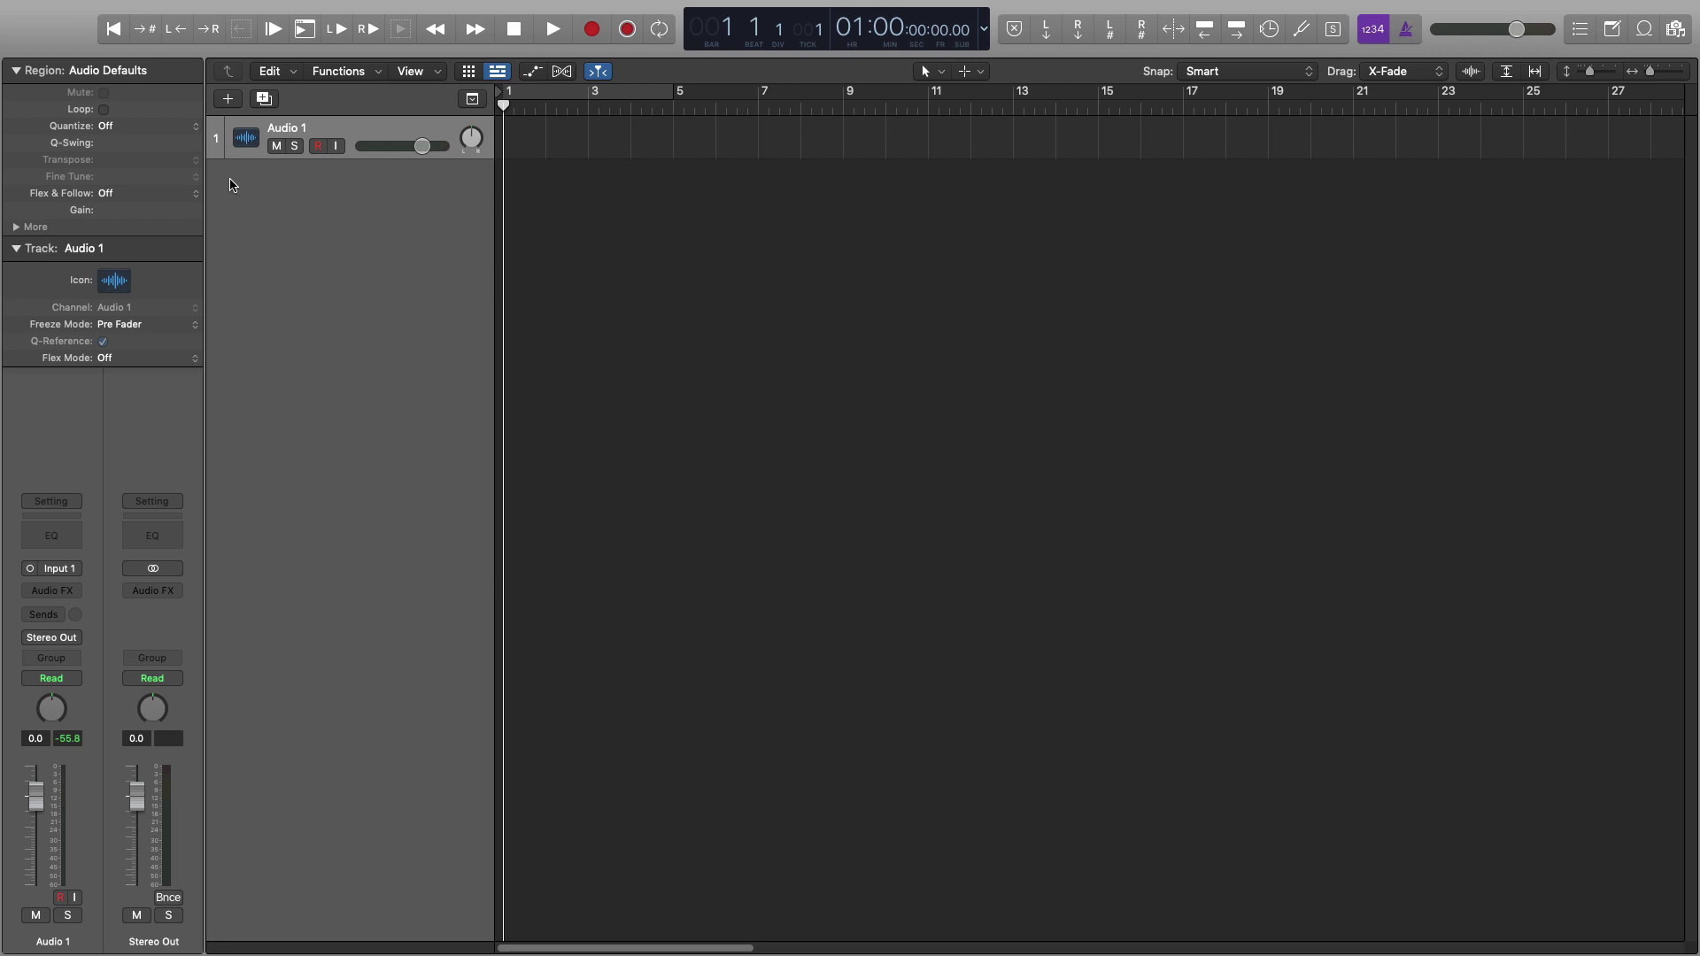
Create a new Software Instrument track with the sound Library open
click(228, 98)
click(685, 51)
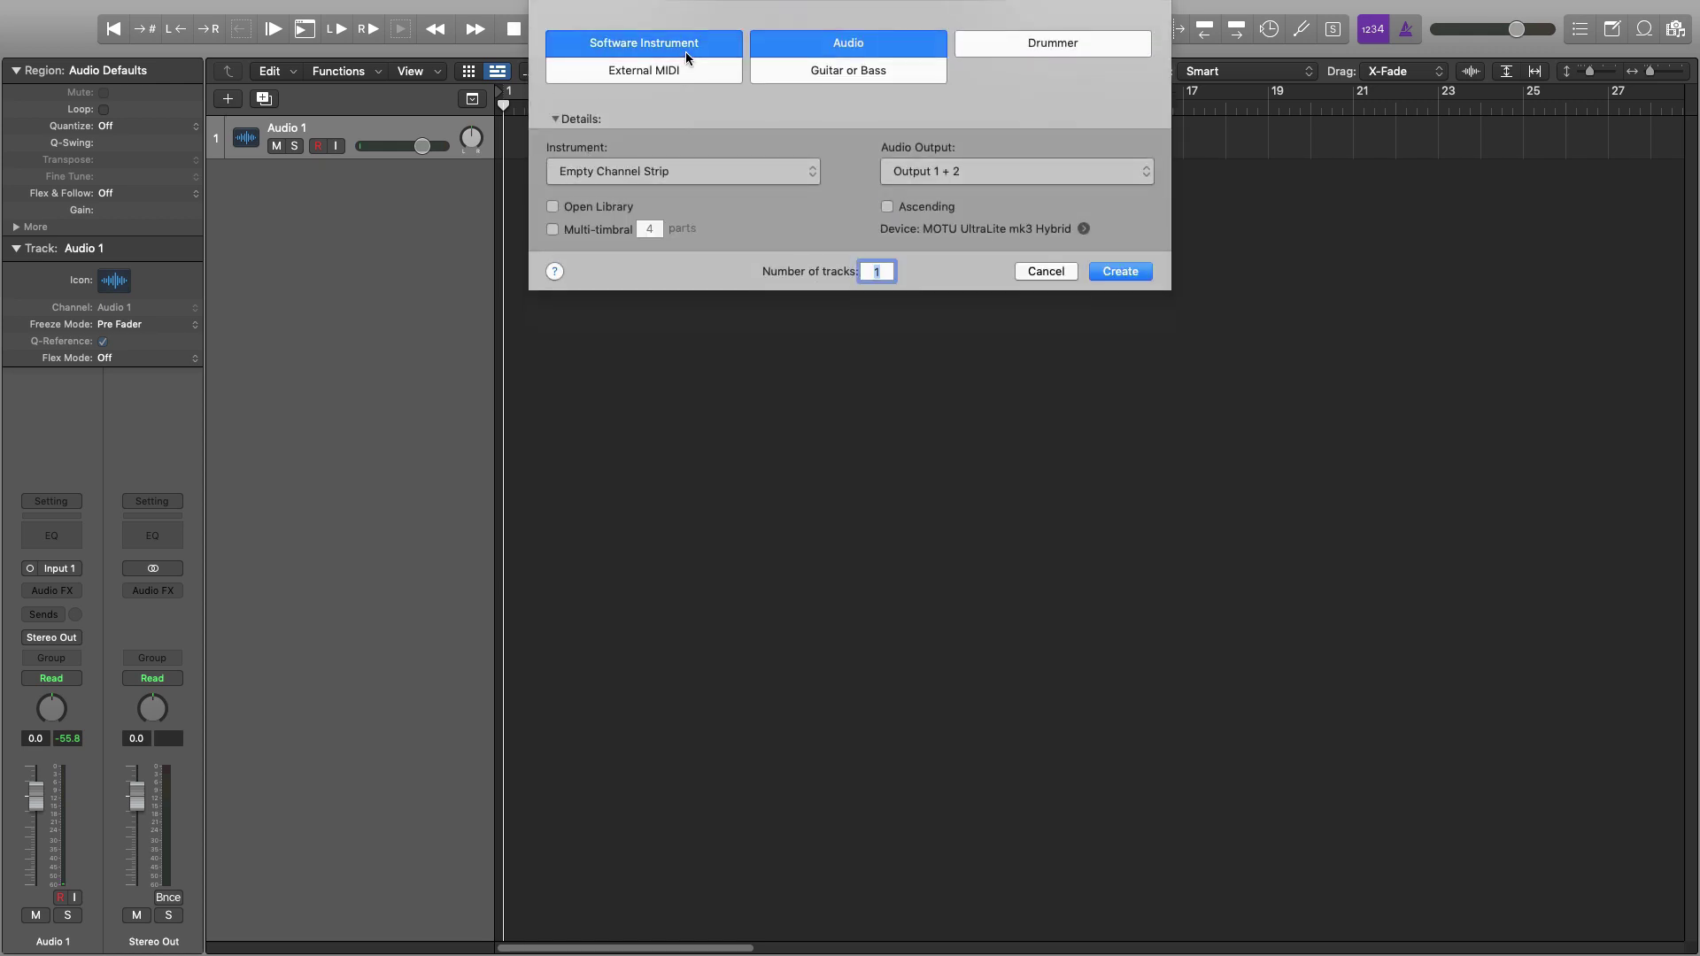
click(628, 209)
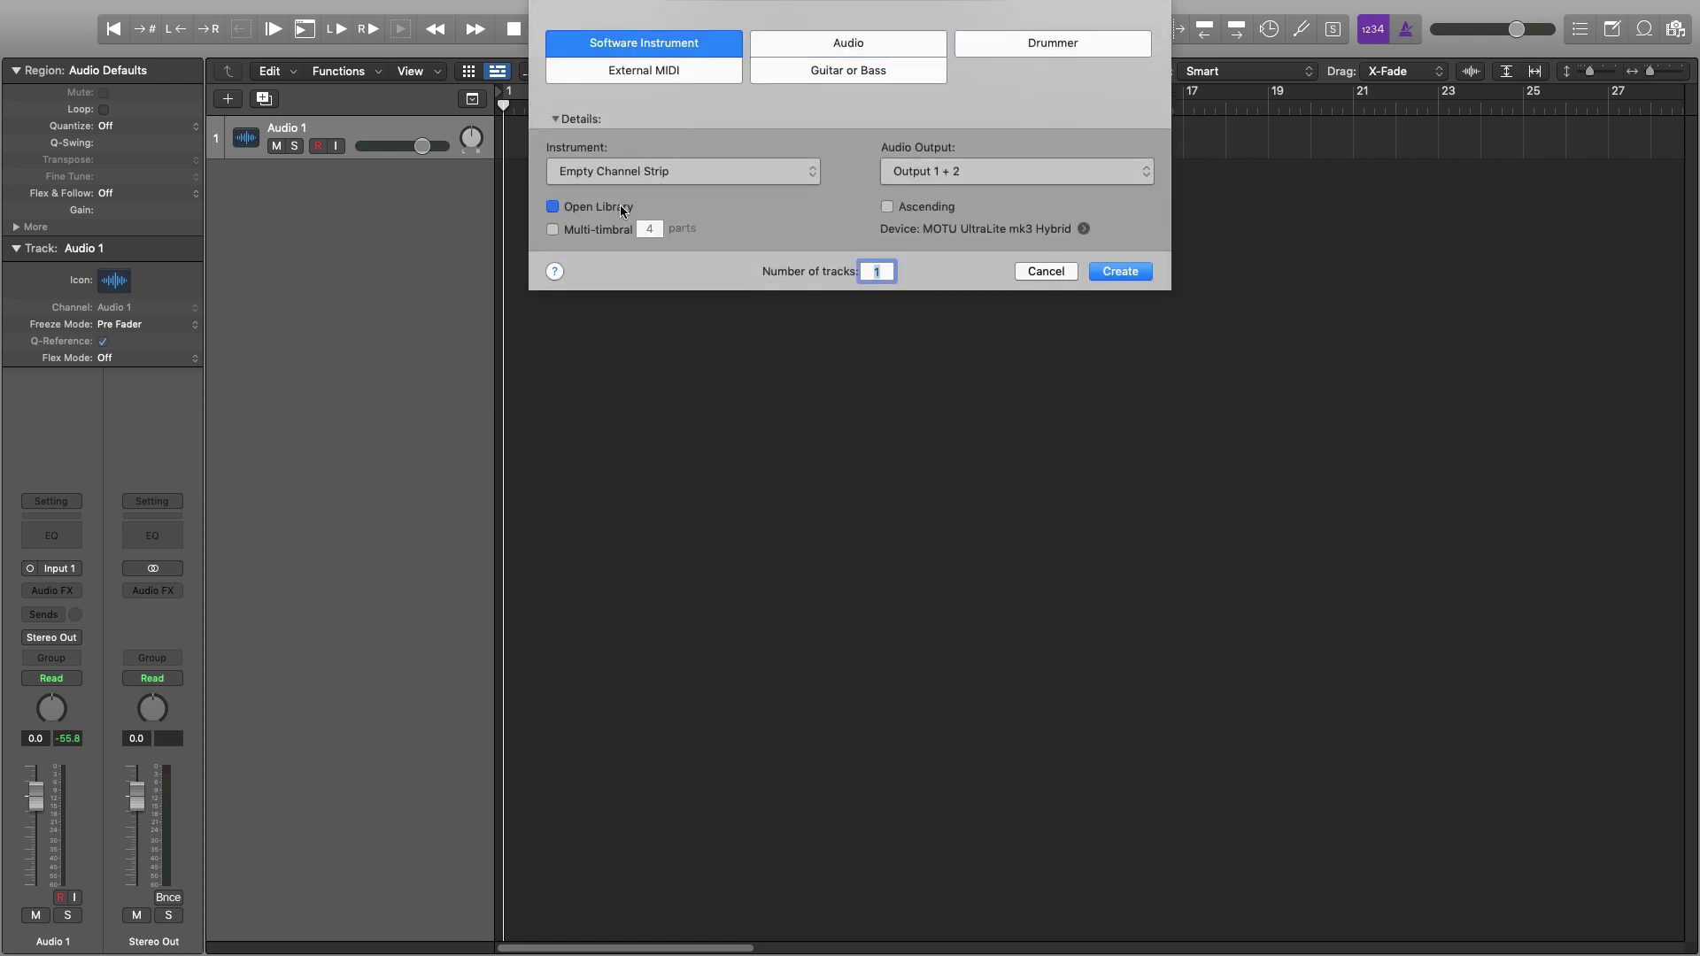
click(1103, 270)
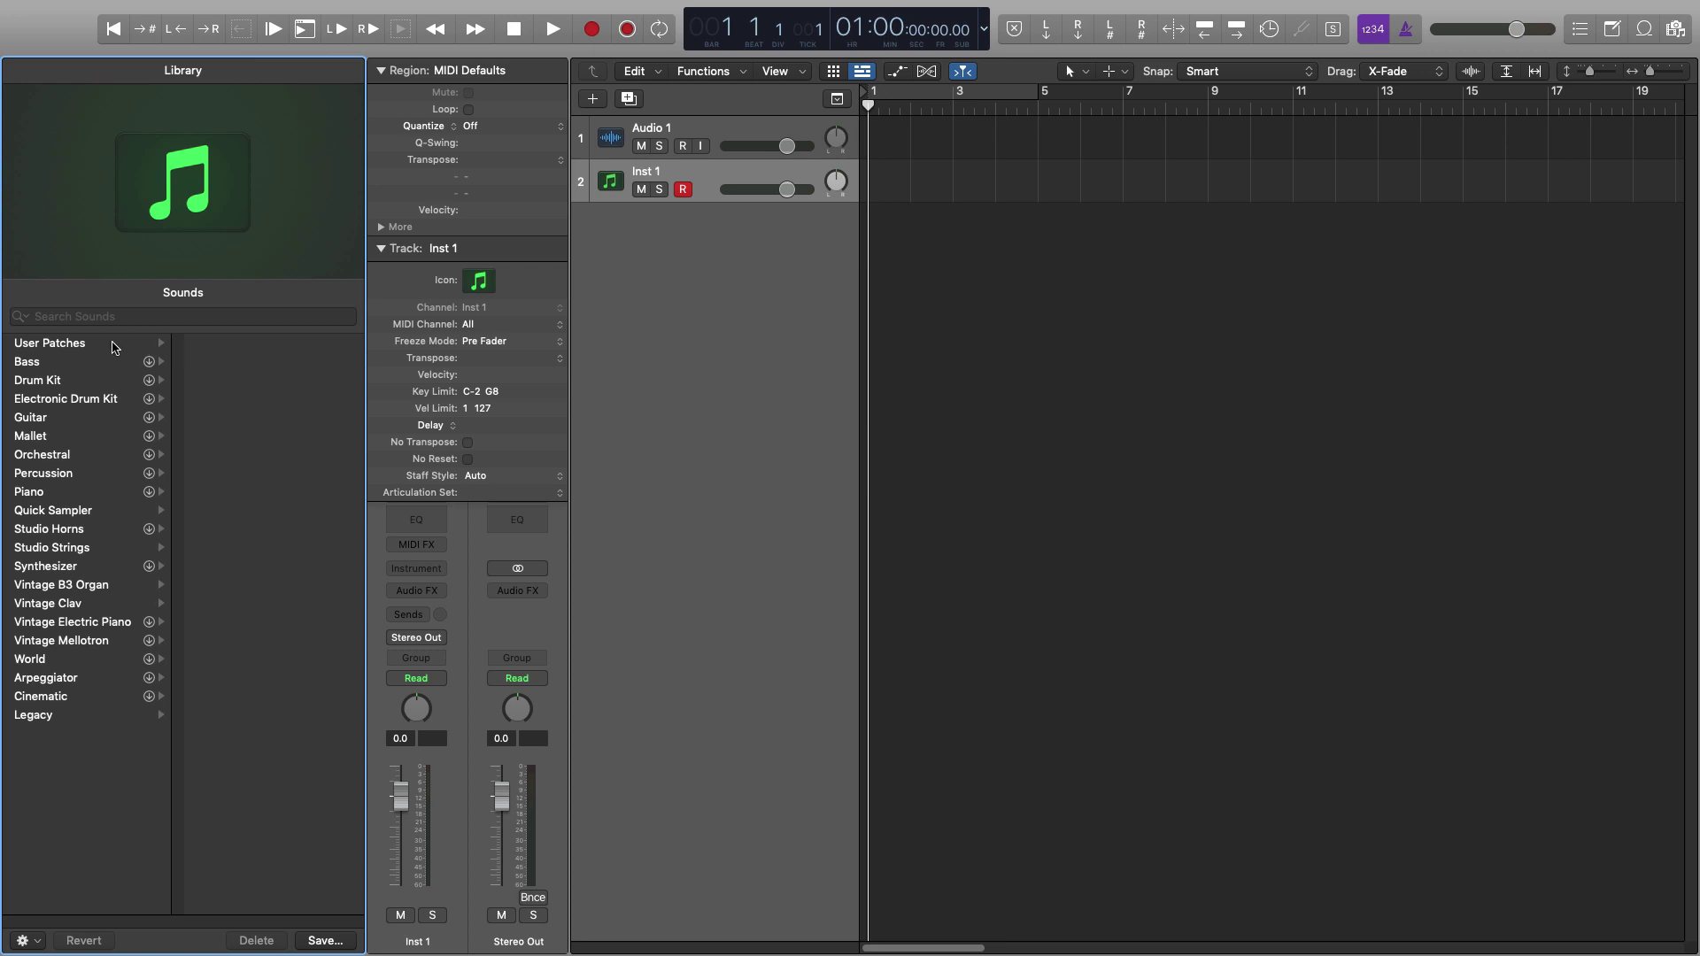
Browse the Library to User Patches > Worship Essentials 3 > WE3 - Layered Patches
click(113, 347)
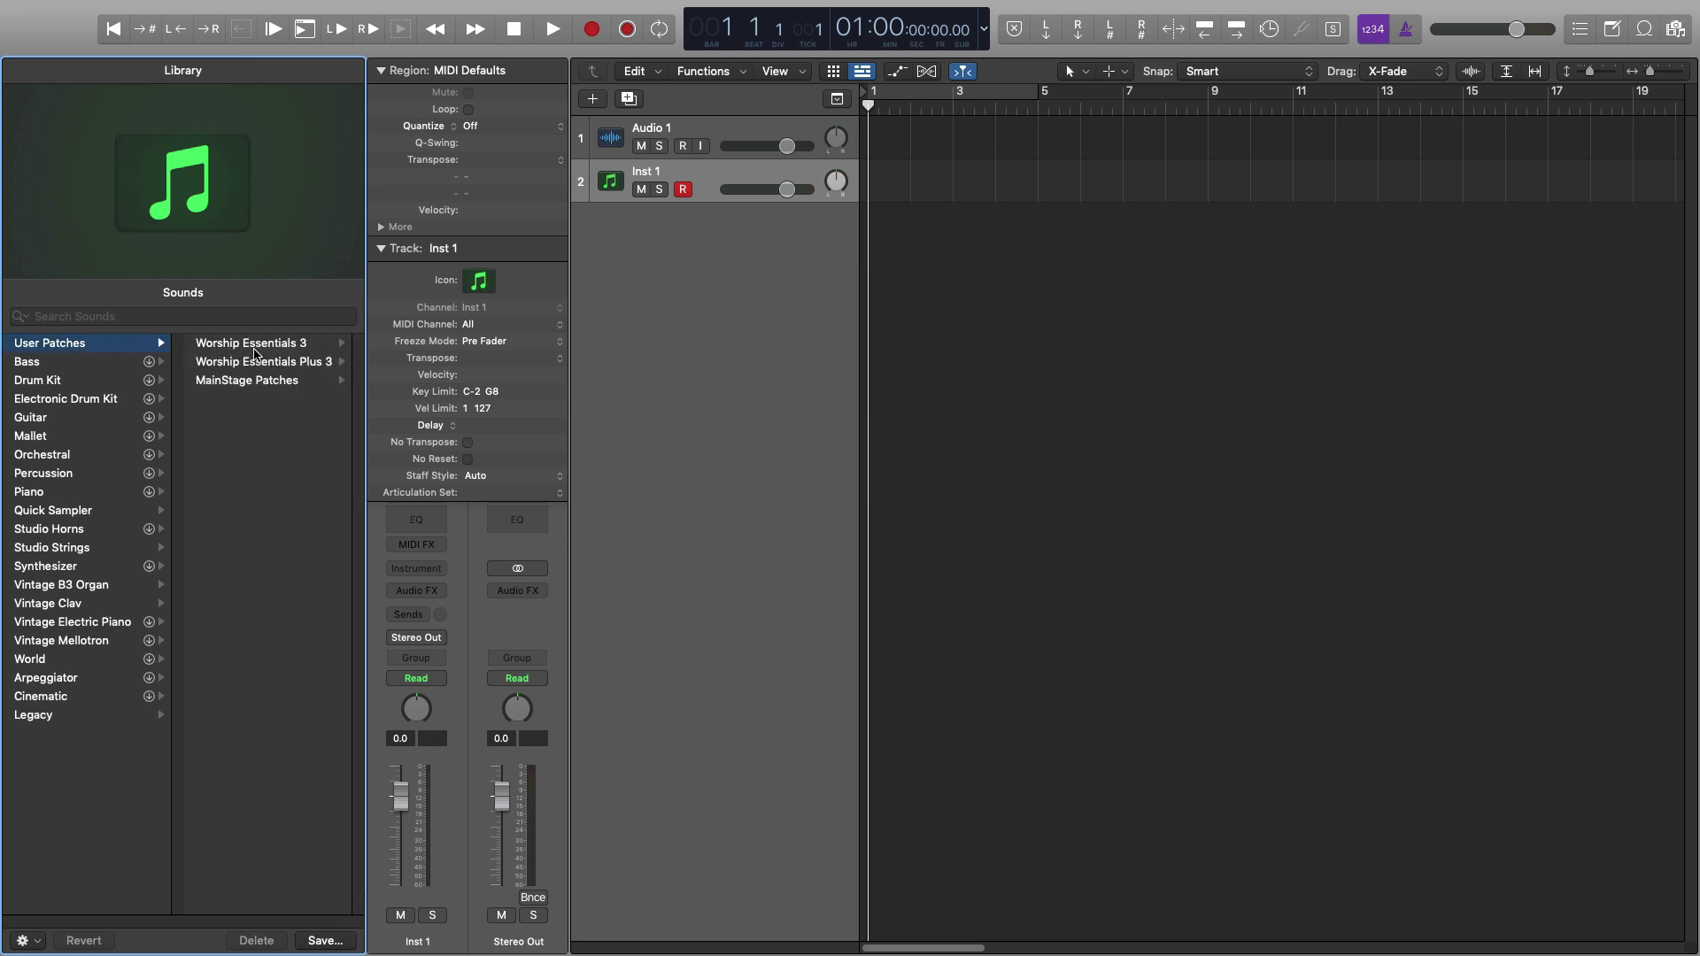
click(256, 352)
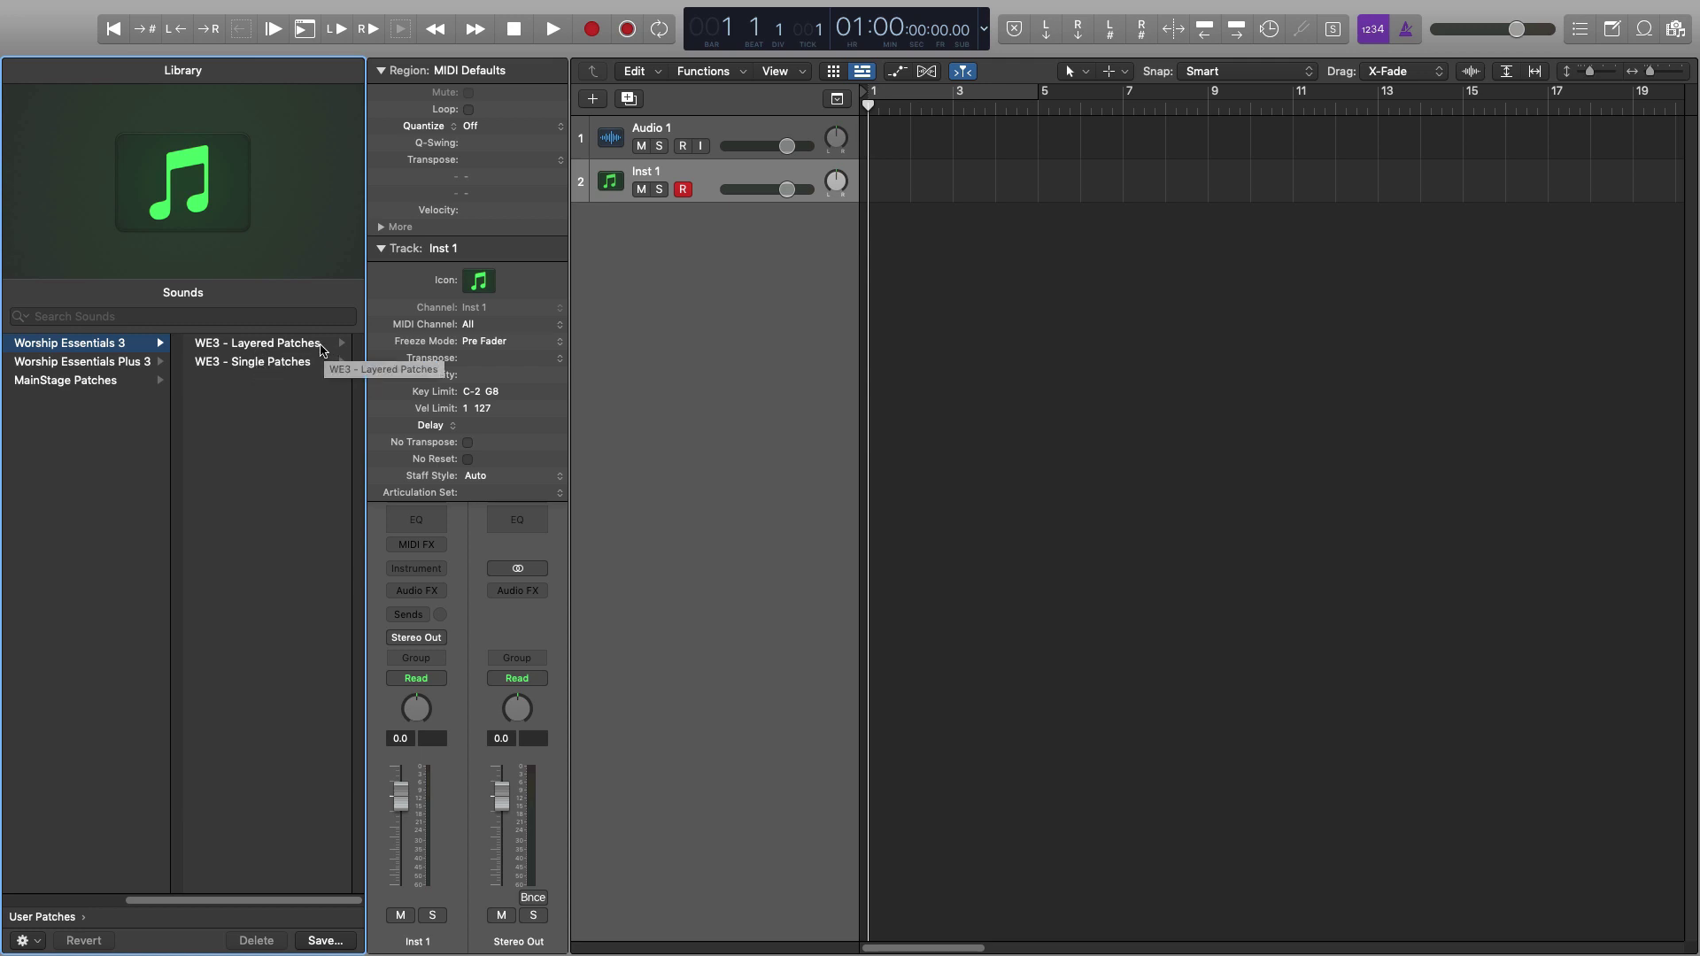
click(323, 349)
Load WE - Fill The Atmosphere onto the track, then replace it with the single WE - Altar Call Pad patch
click(295, 403)
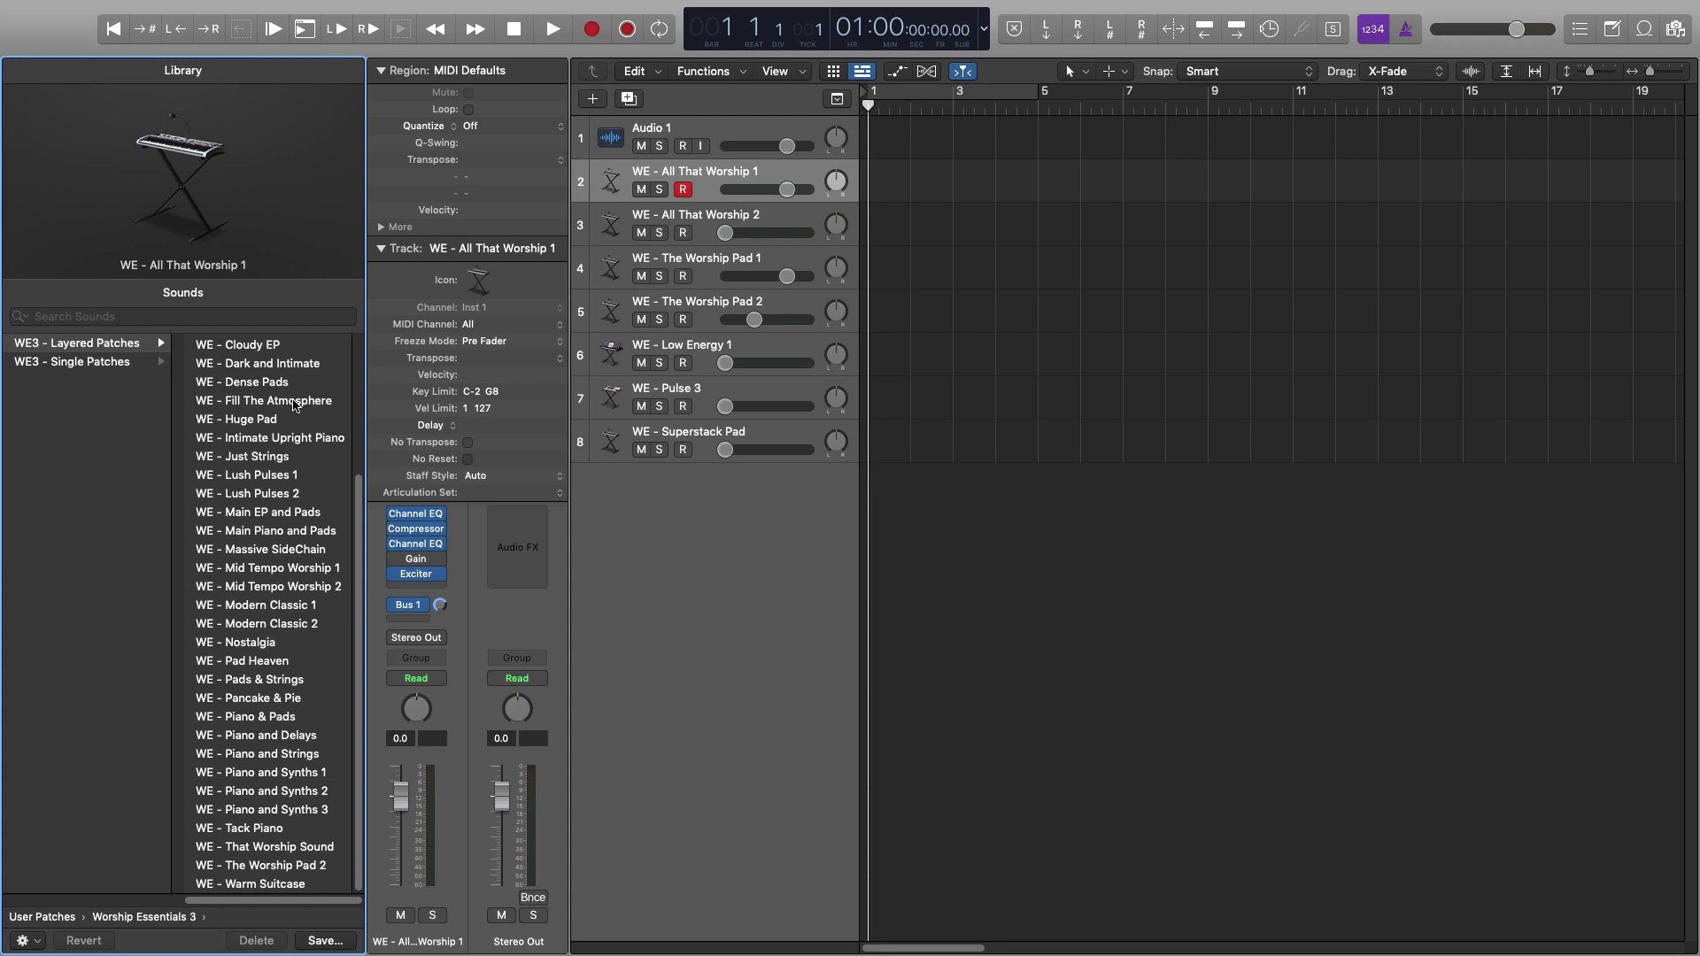
click(133, 362)
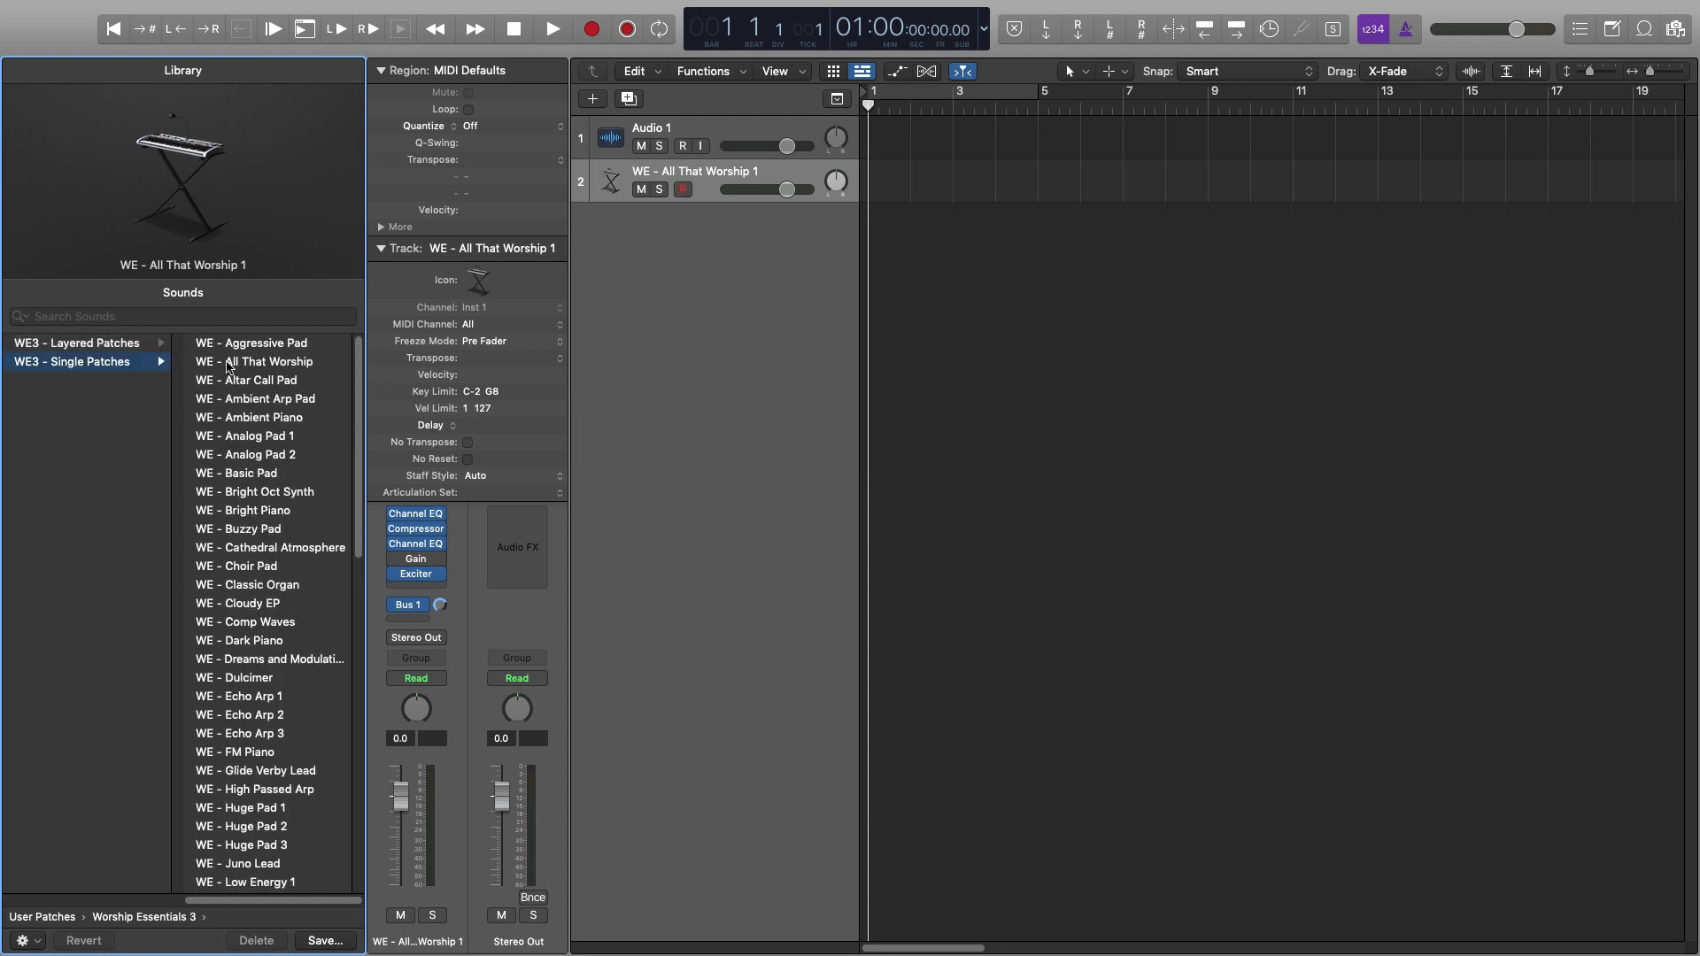
click(236, 383)
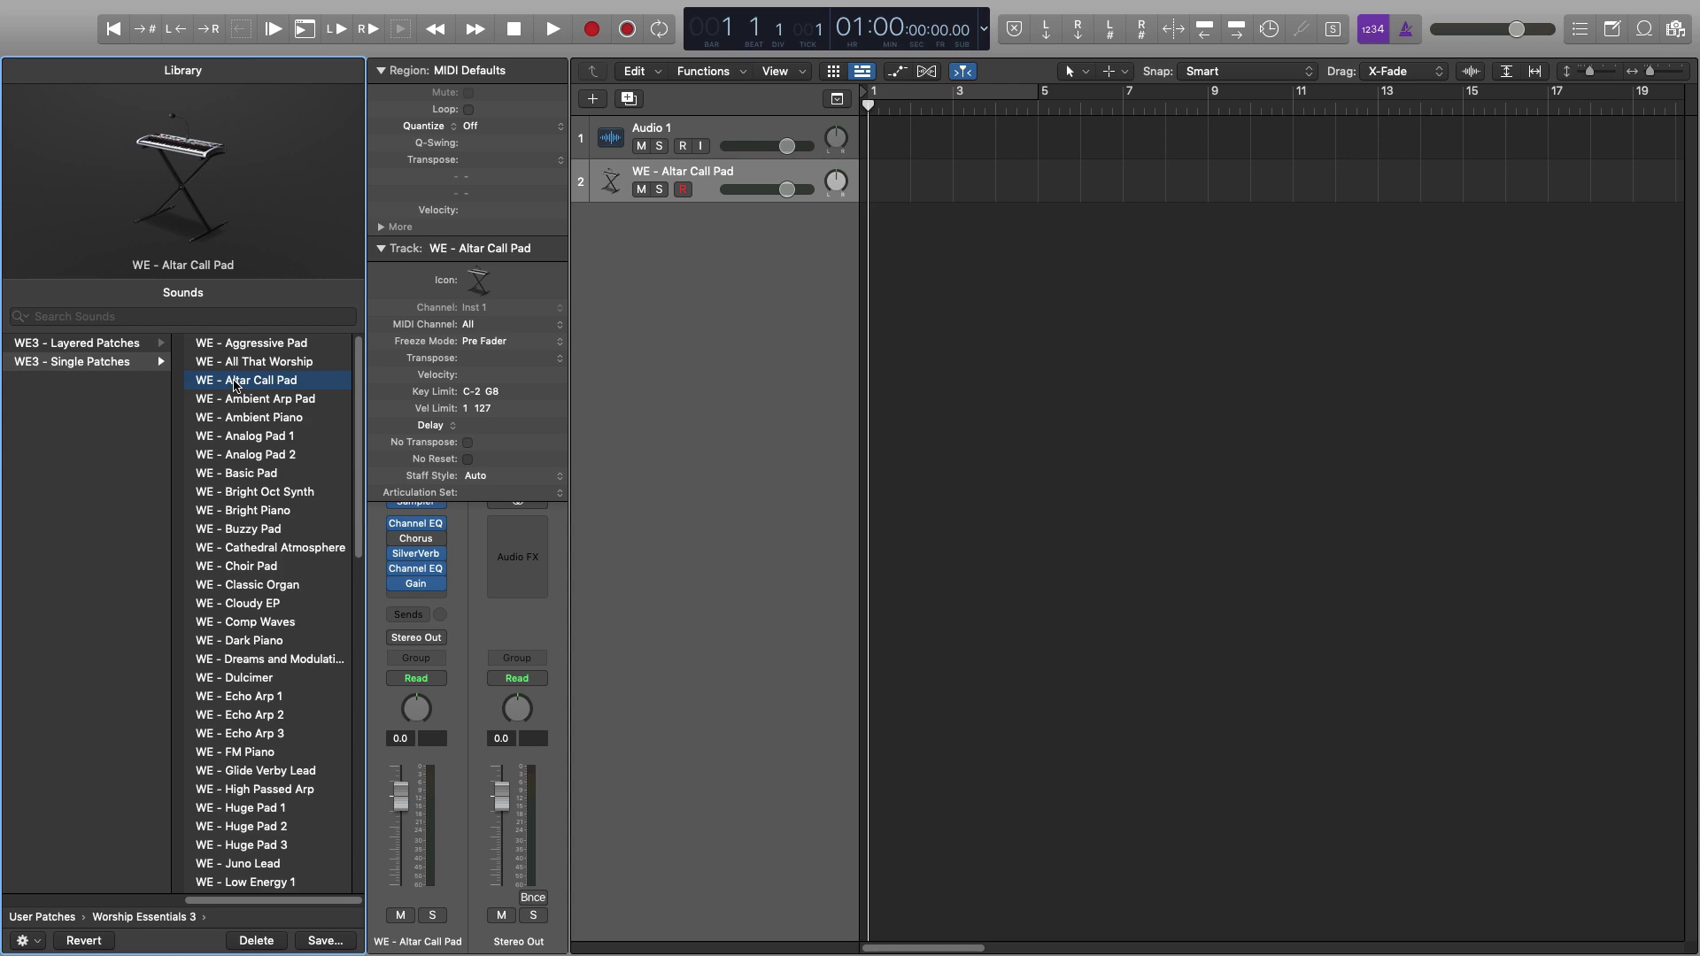